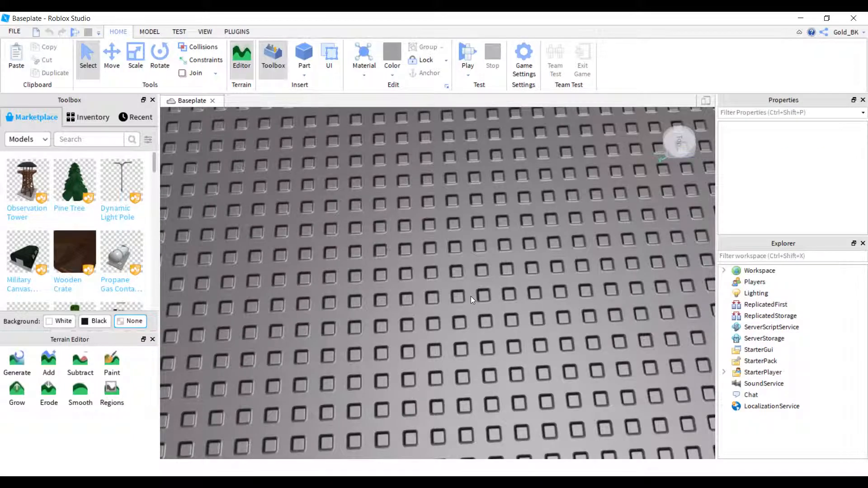
# Insert a block part onto the baseplate.
pyautogui.moveTo(470, 297); pyautogui.dragTo(447, 310, button='right')
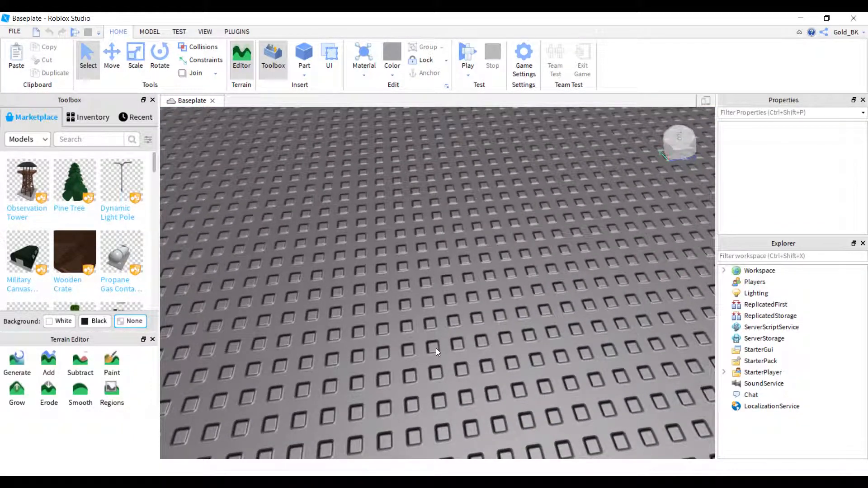
pyautogui.moveTo(436, 348); pyautogui.dragTo(435, 173, button='right')
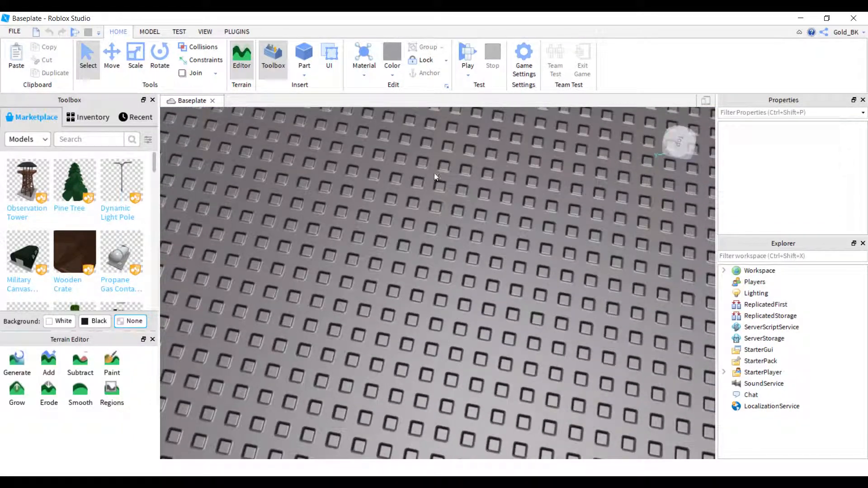
pyautogui.click(308, 52)
pyautogui.moveTo(441, 351); pyautogui.dragTo(465, 329, button='right')
pyautogui.press('w')
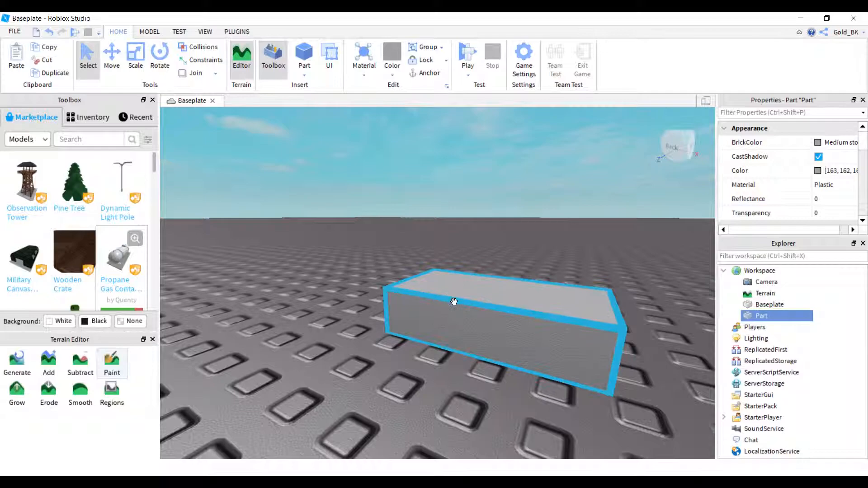
# Scale the part upward into a taller block and deselect it.
pyautogui.moveTo(455, 300); pyautogui.dragTo(456, 297, button='right')
pyautogui.scroll(3, 456, 297)
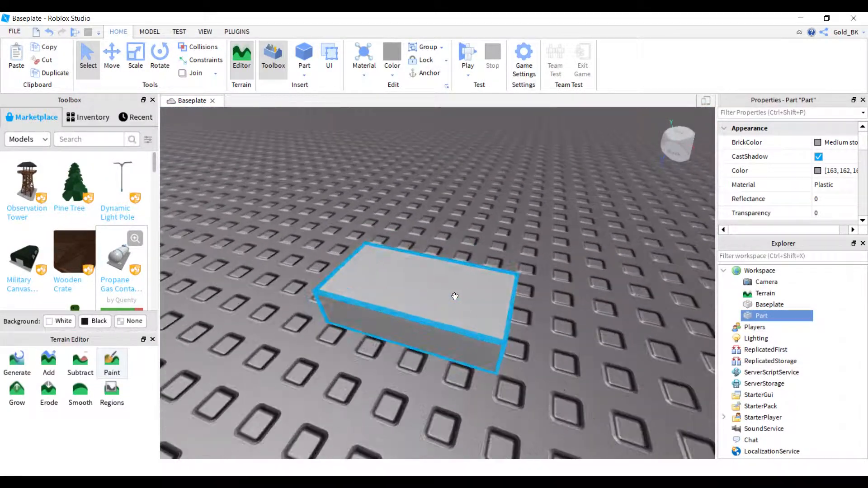
pyautogui.click(136, 64)
pyautogui.scroll(-3, 424, 248)
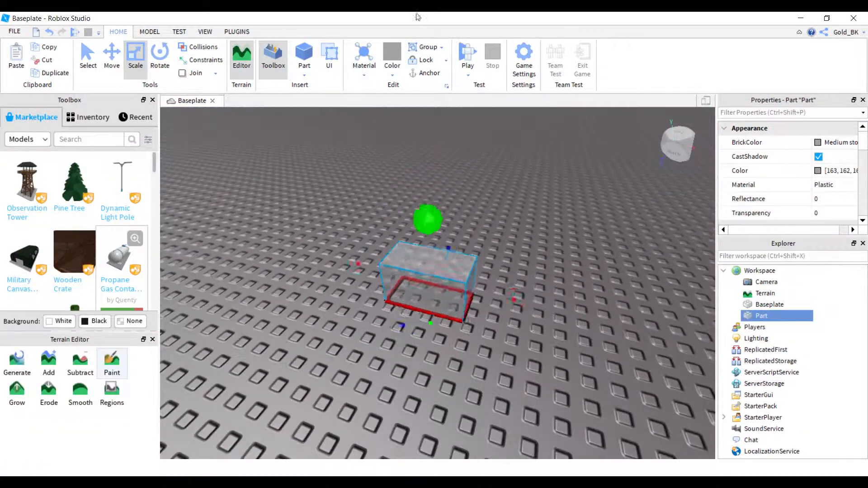
pyautogui.moveTo(430, 198); pyautogui.dragTo(427, 118)
pyautogui.click(481, 314)
pyautogui.press('d')
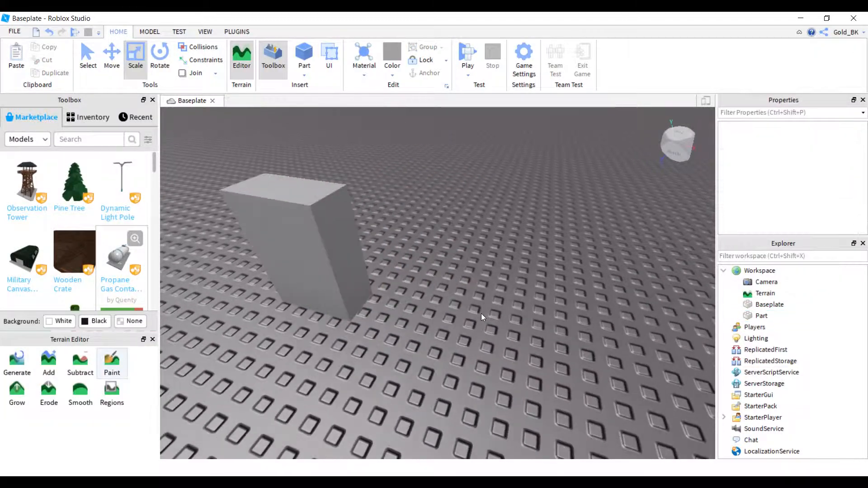
pyautogui.scroll(2, 481, 314)
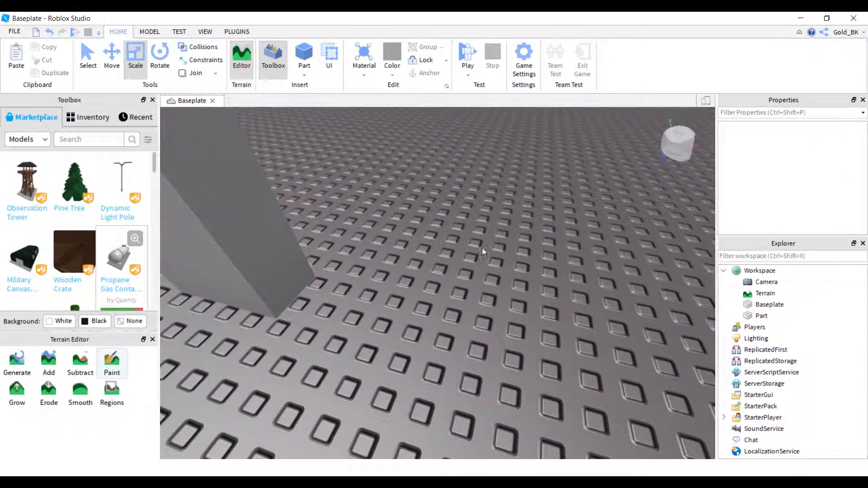
# Review the material choices and the World, Avatar, Options and Basic Info pages of the game settings without changing anything.
pyautogui.click(364, 74)
pyautogui.click(434, 111)
pyautogui.click(522, 59)
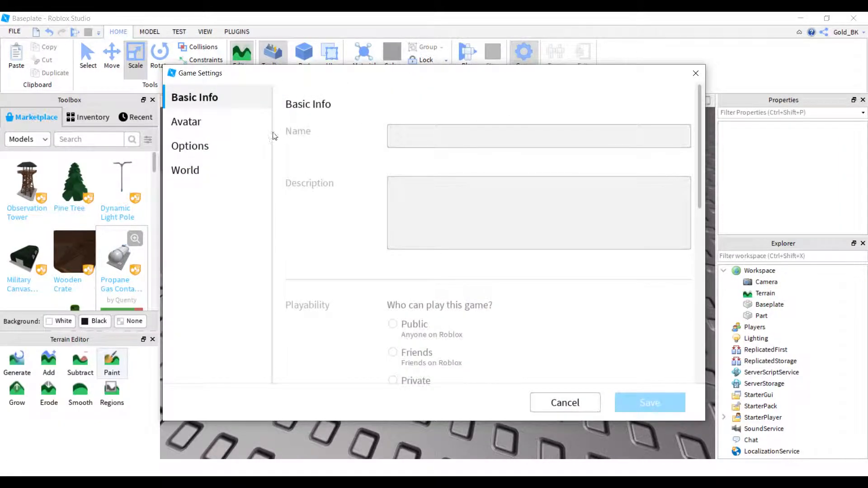
pyautogui.click(186, 170)
pyautogui.click(192, 132)
pyautogui.click(203, 147)
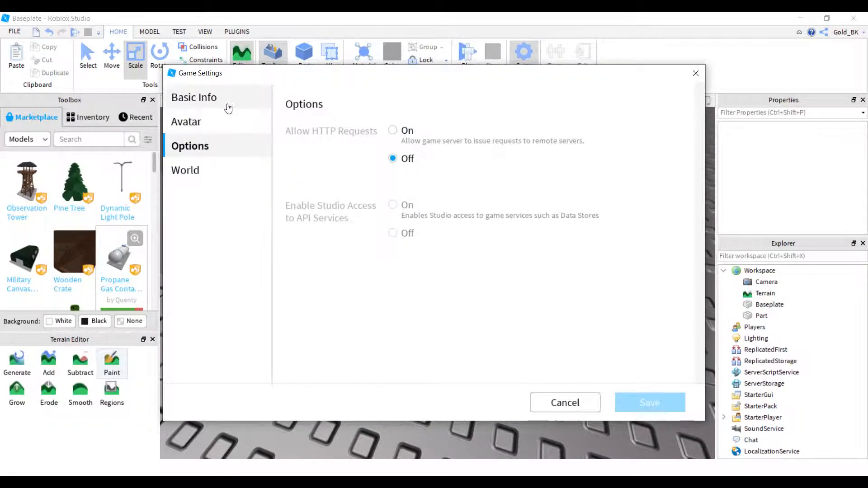
pyautogui.click(226, 100)
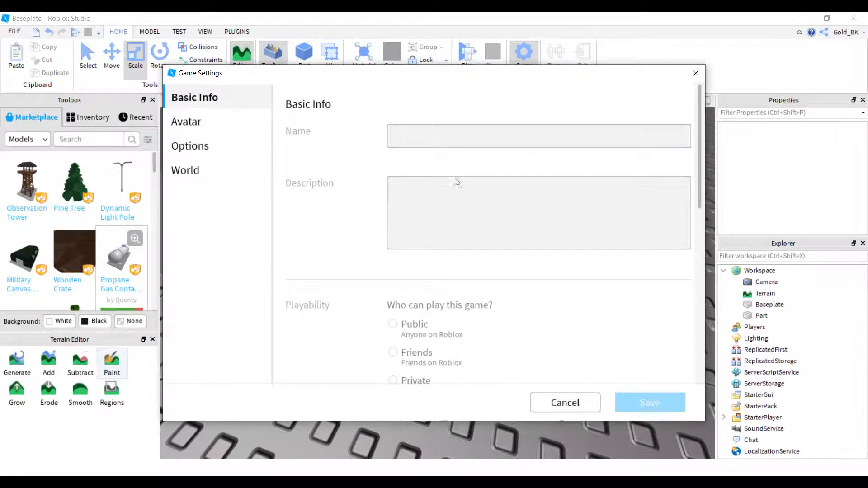
pyautogui.click(696, 73)
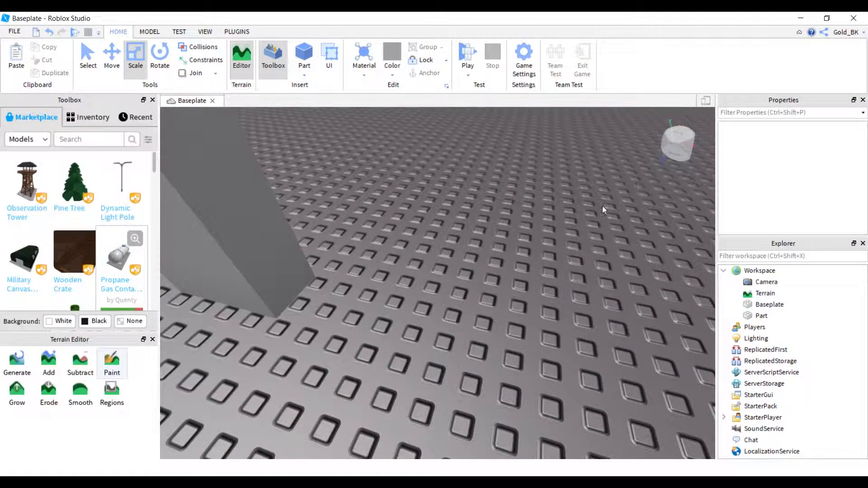
# Insert a second block part on the baseplate near the first block.
pyautogui.moveTo(519, 240); pyautogui.dragTo(475, 221, button='right')
pyautogui.click(304, 57)
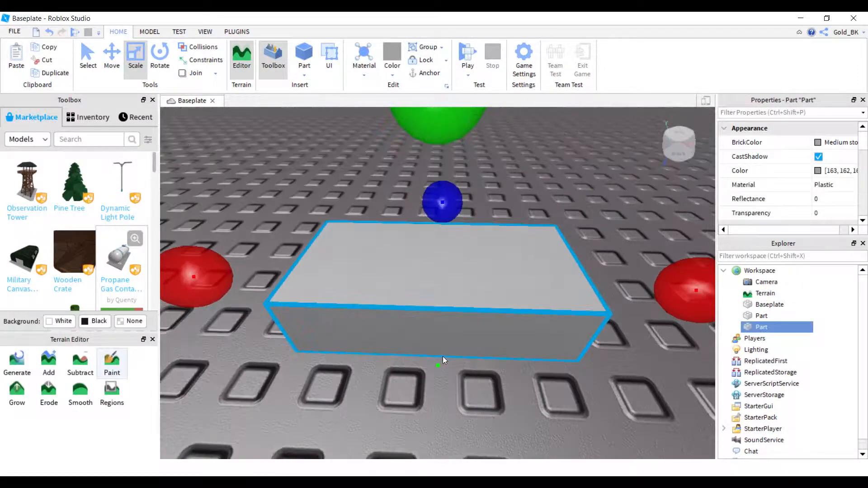
pyautogui.scroll(-4, 443, 360)
pyautogui.scroll(6, 441, 364)
pyautogui.scroll(-6, 441, 368)
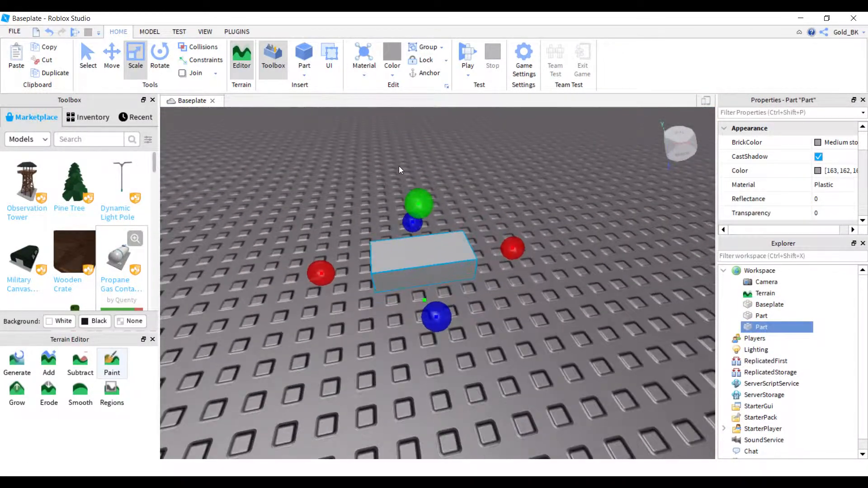
pyautogui.scroll(3, 399, 167)
pyautogui.moveTo(459, 293); pyautogui.dragTo(463, 301, button='right')
pyautogui.scroll(-5, 464, 302)
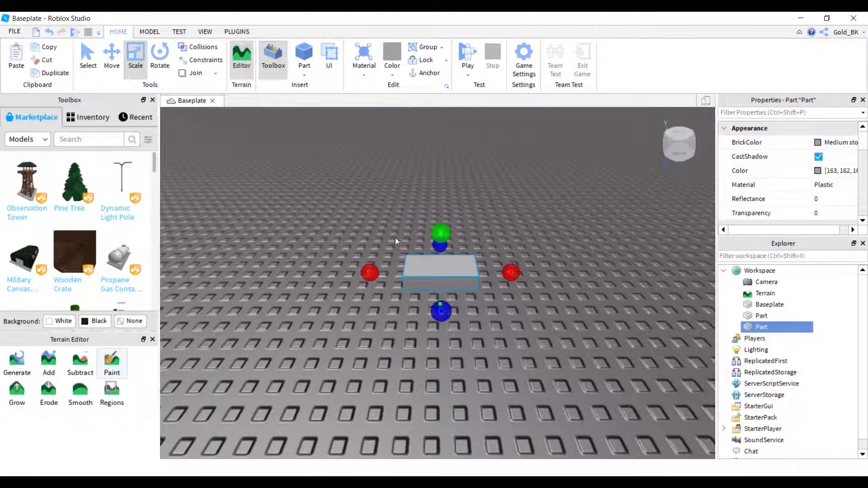
# Scale the second part in height and width into a huge upright wall.
pyautogui.moveTo(443, 235); pyautogui.dragTo(441, 156)
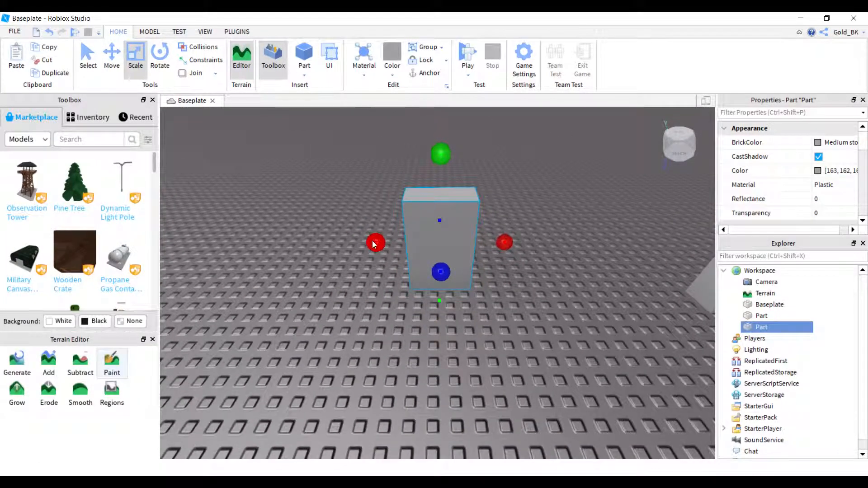
pyautogui.moveTo(374, 244); pyautogui.dragTo(237, 269)
pyautogui.moveTo(342, 245); pyautogui.dragTo(339, 179)
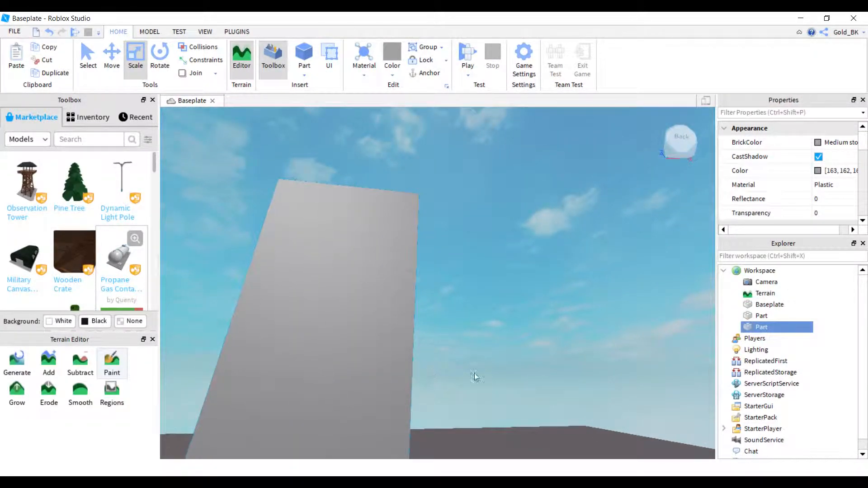
pyautogui.click(332, 262)
pyautogui.press('w')
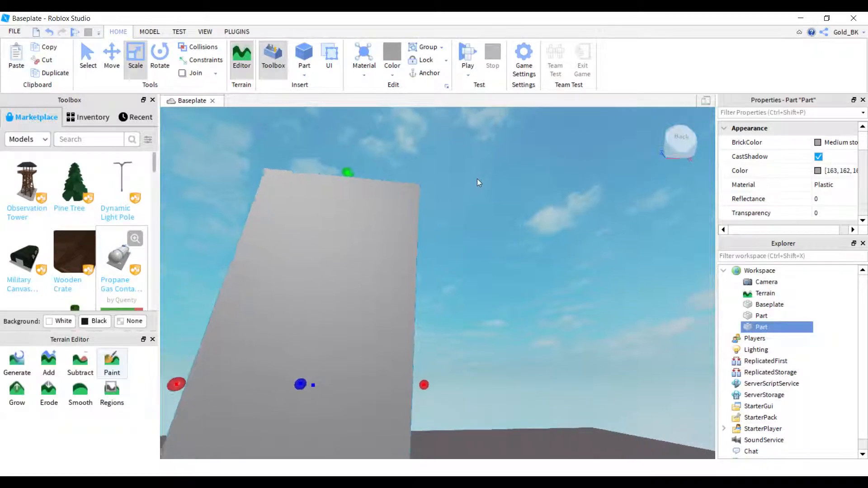
# Playtest the place by walking the character against the wall and jumping, and stop the test.
pyautogui.moveTo(477, 180); pyautogui.dragTo(477, 194, button='right')
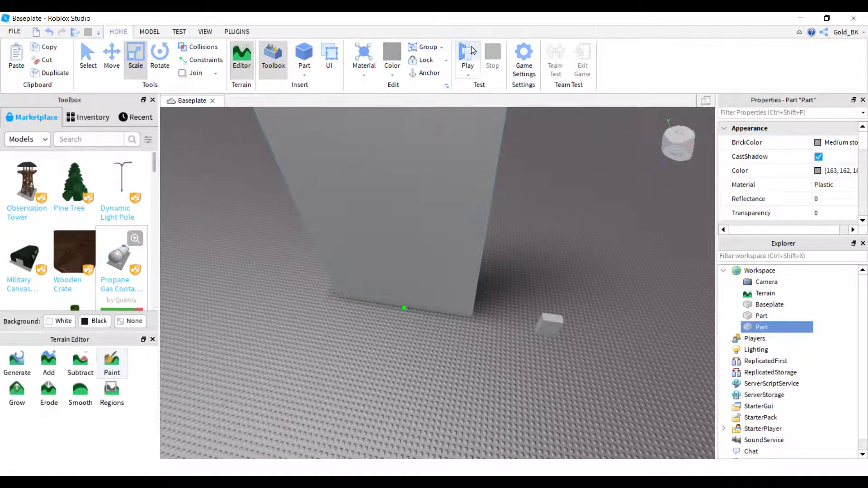
pyautogui.click(469, 67)
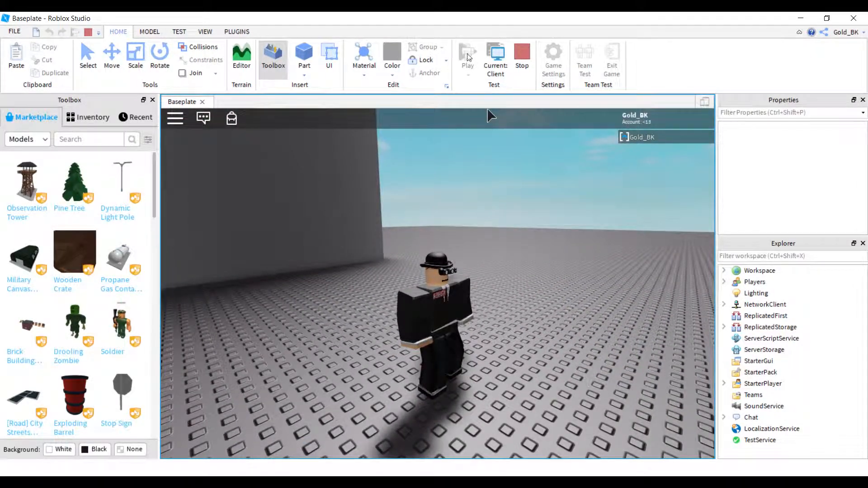
pyautogui.moveTo(493, 349); pyautogui.dragTo(482, 361, button='right')
pyautogui.press('w')
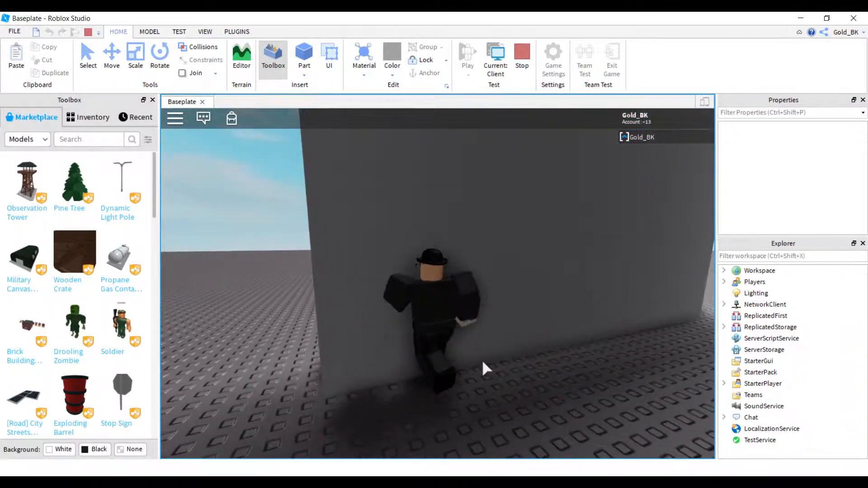
pyautogui.moveTo(483, 361); pyautogui.dragTo(483, 361, button='right')
pyautogui.press('space')
pyautogui.press('space')
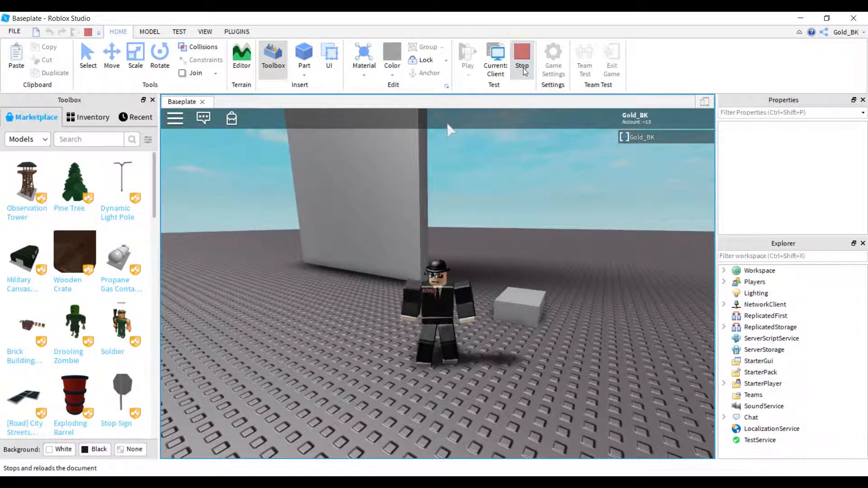
pyautogui.click(522, 59)
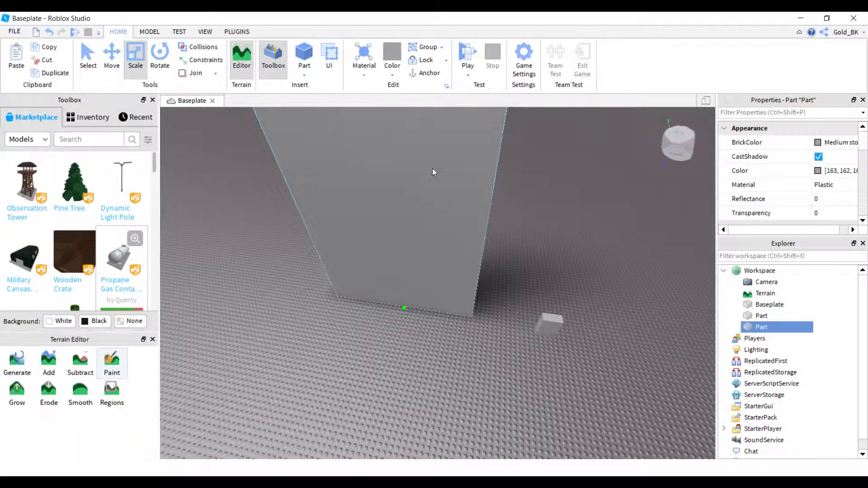
# Anchor both the huge wall and the small block beside it.
pyautogui.moveTo(438, 180); pyautogui.dragTo(449, 161, button='right')
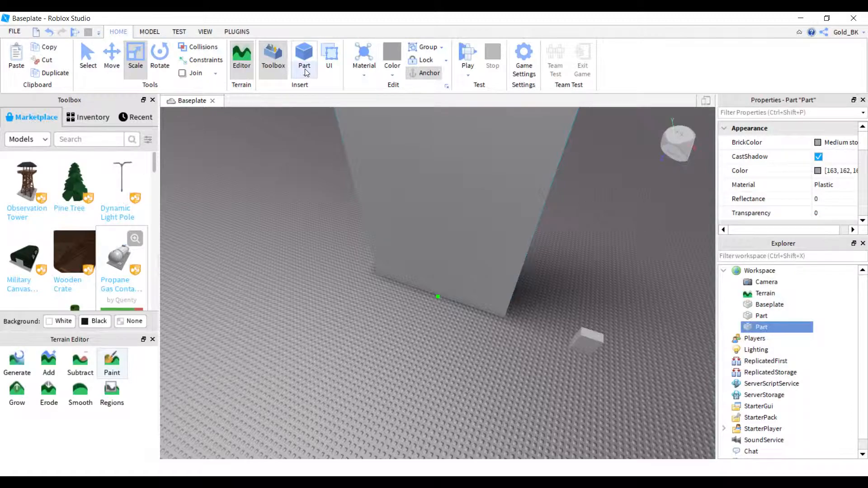
pyautogui.moveTo(484, 390); pyautogui.dragTo(517, 292, button='right')
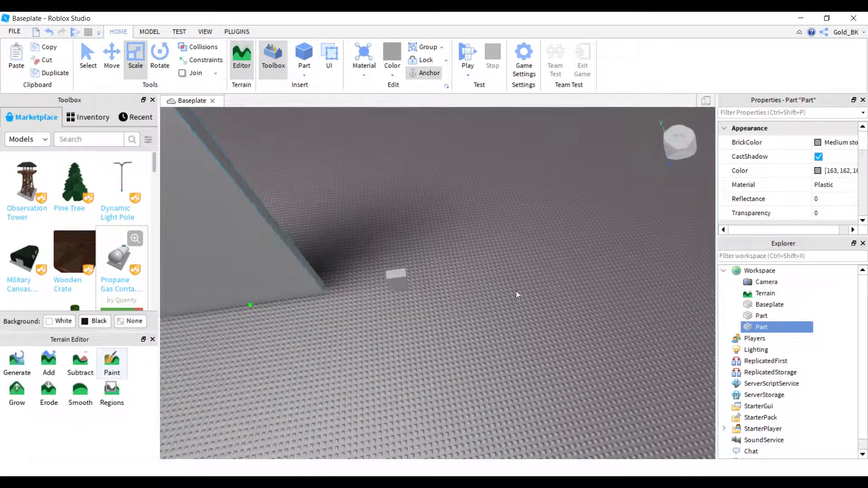
pyautogui.click(406, 281)
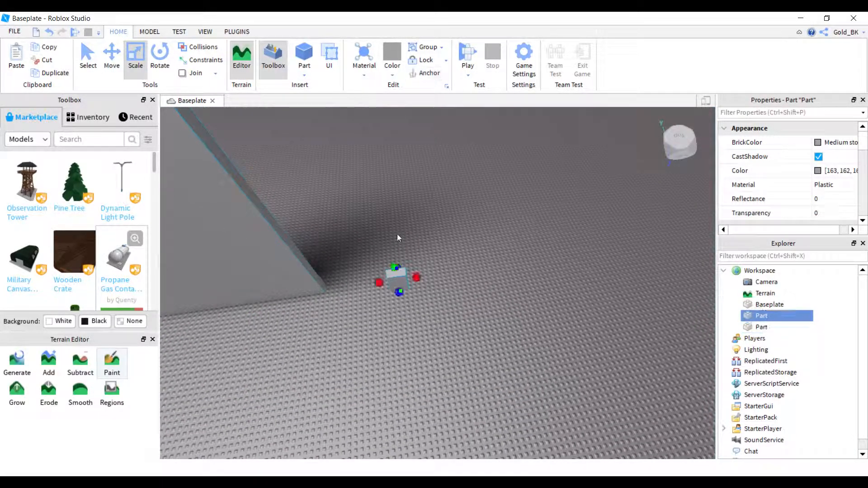
# Playtest the anchored parts by walking to the small block and jumping onto it, and stop the test.
pyautogui.click(469, 52)
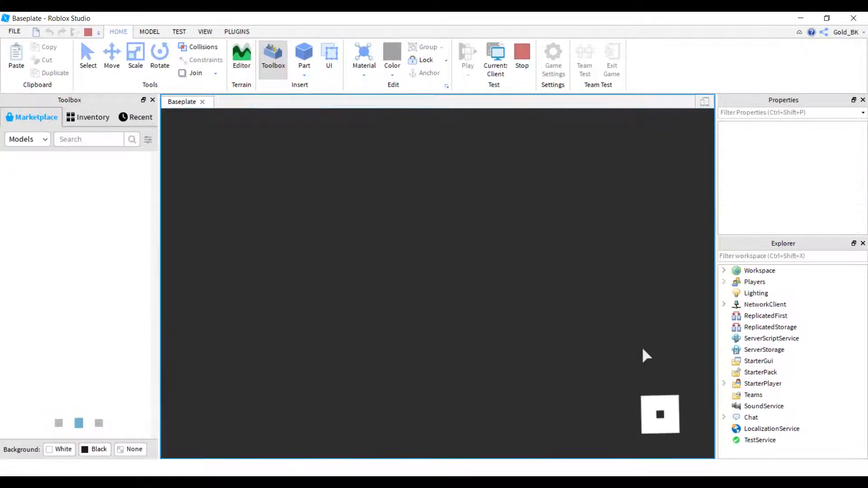
pyautogui.moveTo(241, 299); pyautogui.dragTo(241, 299, button='right')
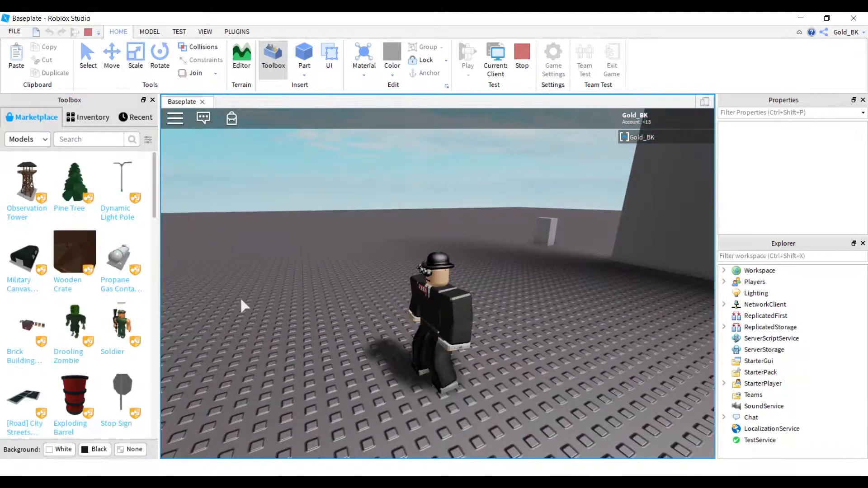
pyautogui.moveTo(359, 302); pyautogui.dragTo(360, 303, button='right')
pyautogui.press('w')
pyautogui.press('space')
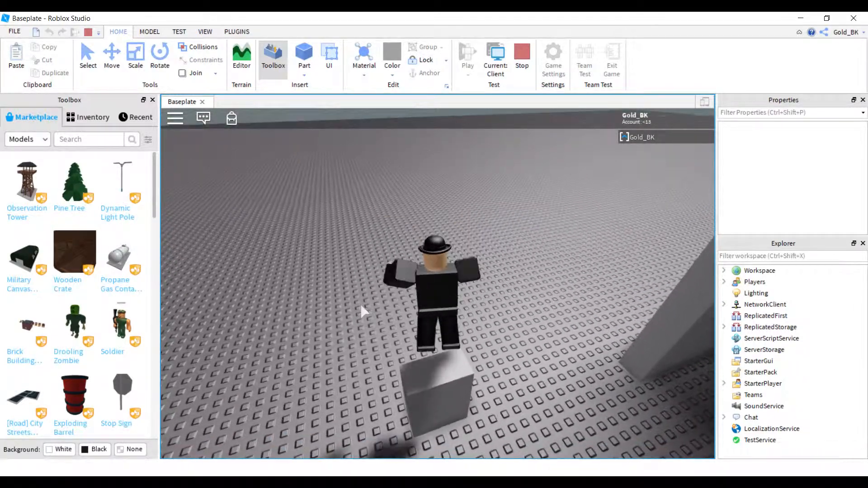
pyautogui.press('a')
pyautogui.press('s')
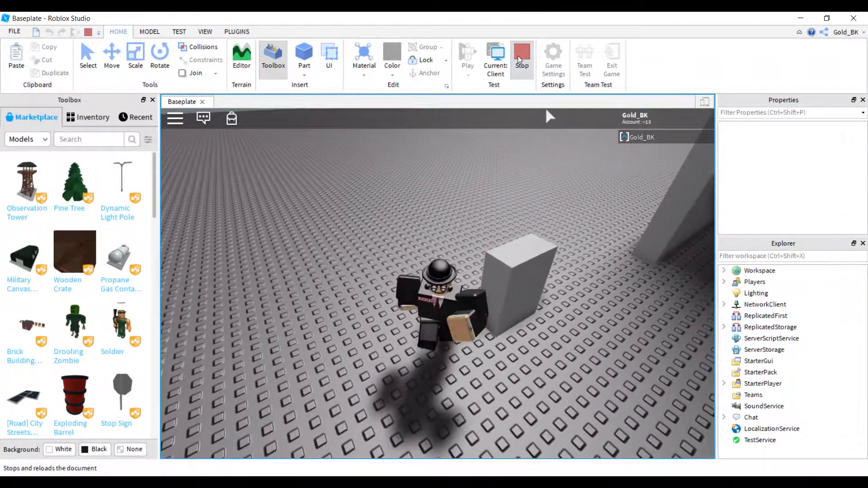
pyautogui.click(519, 61)
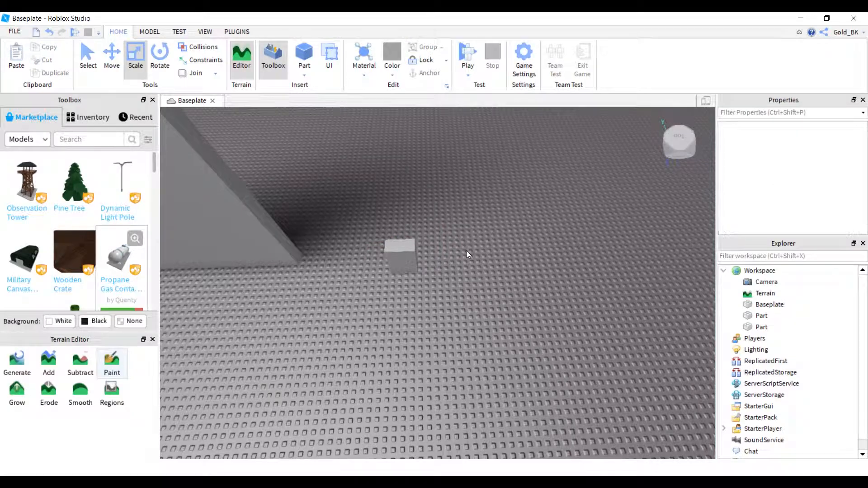
# Insert a third block part on an empty area of the baseplate.
pyautogui.press('w')
pyautogui.moveTo(466, 251); pyautogui.dragTo(466, 251, button='right')
pyautogui.moveTo(262, 286); pyautogui.dragTo(262, 286, button='right')
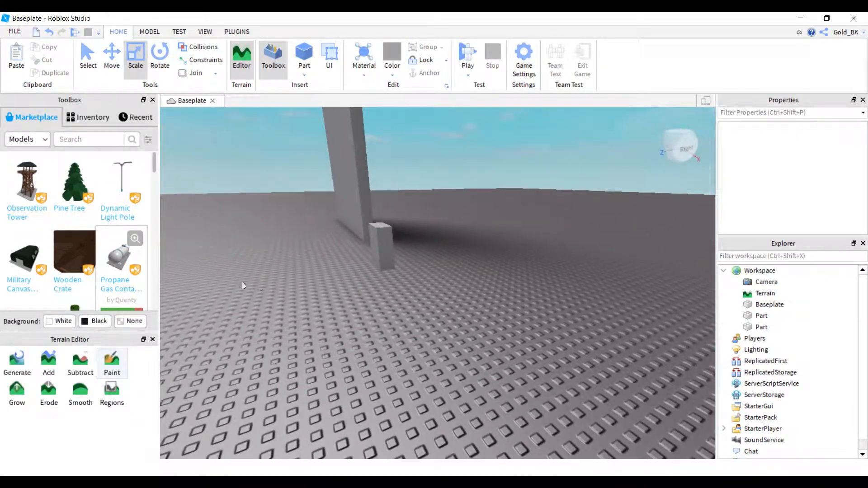
pyautogui.moveTo(335, 191); pyautogui.dragTo(335, 191, button='right')
pyautogui.press('w')
pyautogui.click(304, 53)
pyautogui.moveTo(498, 347); pyautogui.dragTo(496, 347, button='right')
pyautogui.press('s')
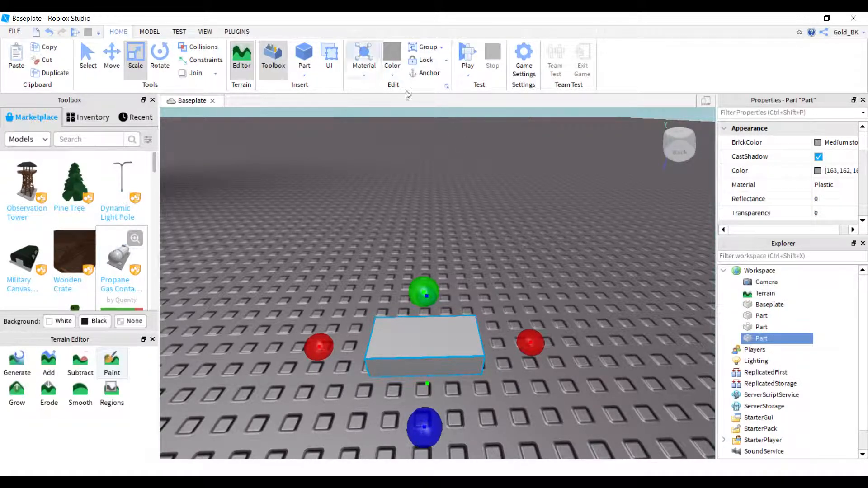
# Try New Yeller, a light reddish shade and Really black as colors for the newly inserted block.
pyautogui.click(392, 75)
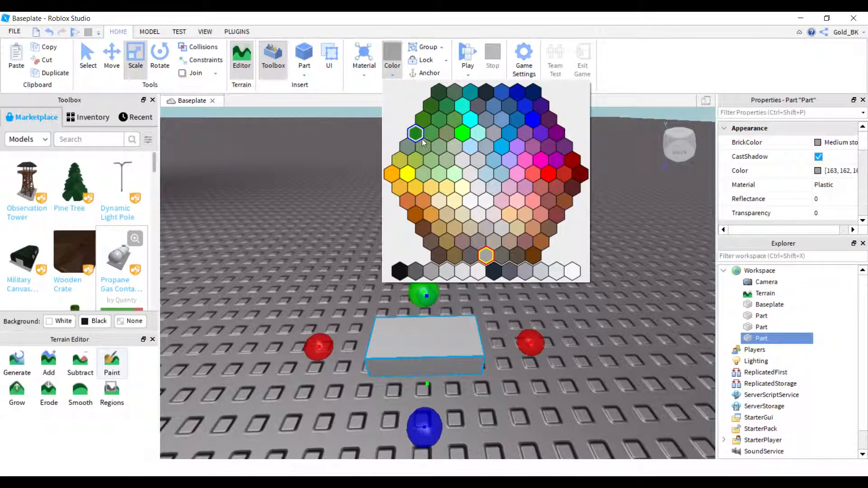
pyautogui.click(409, 175)
pyautogui.click(392, 75)
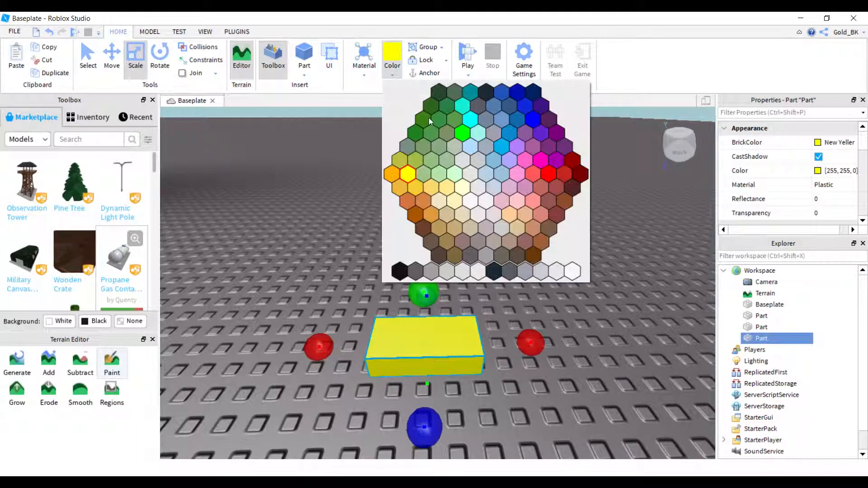
pyautogui.click(496, 203)
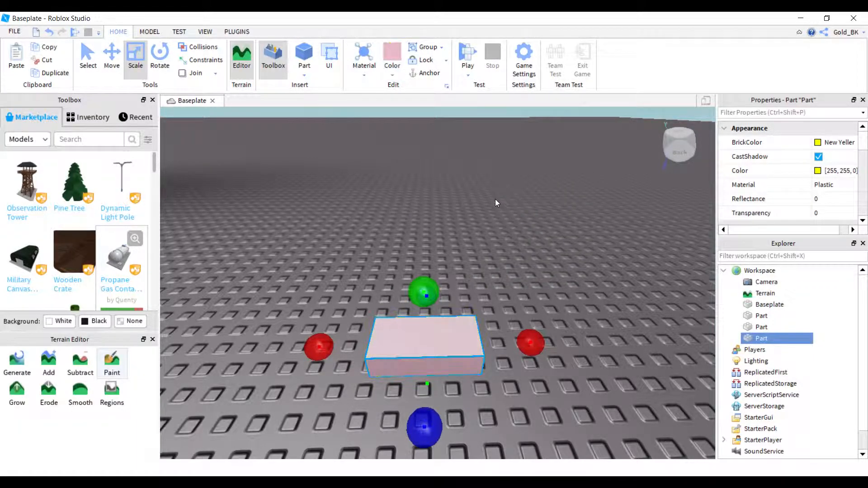
pyautogui.click(393, 76)
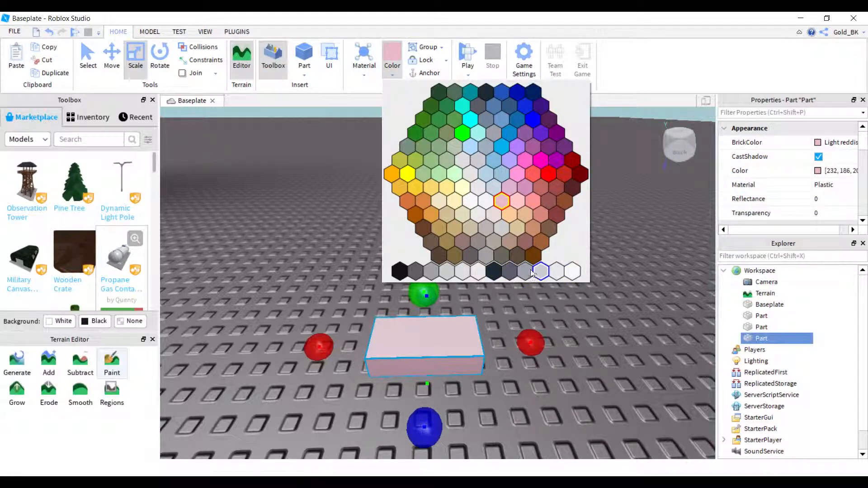
pyautogui.click(400, 272)
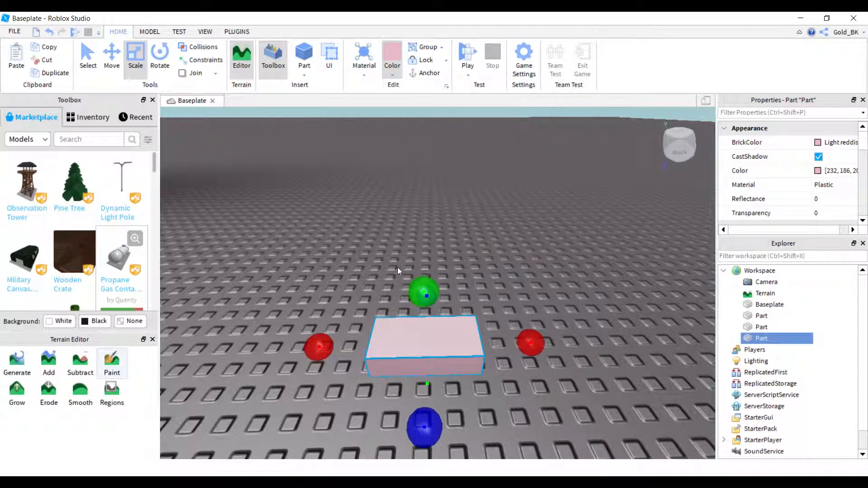
# Set the new block's color to the bright cyan Toothpaste.
pyautogui.click(372, 74)
pyautogui.click(400, 73)
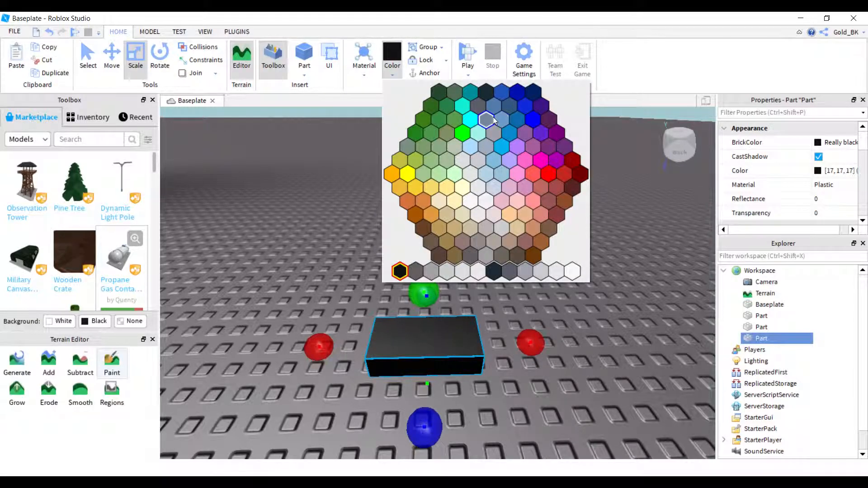
pyautogui.click(472, 120)
# Try the Plastic, Wood and Wood Planks materials on the cyan block.
pyautogui.click(373, 74)
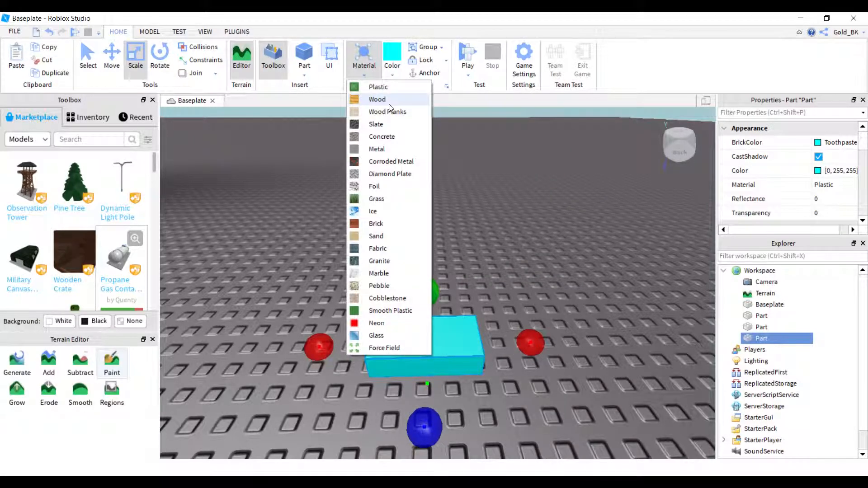
pyautogui.click(391, 87)
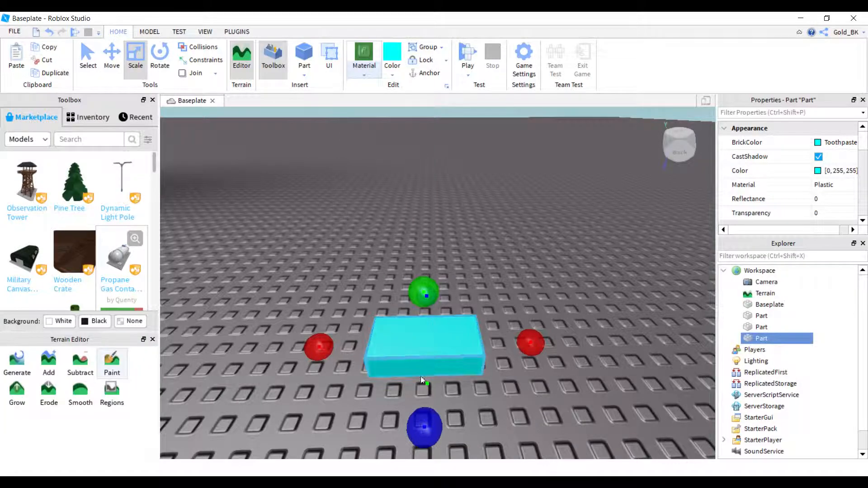
pyautogui.click(367, 67)
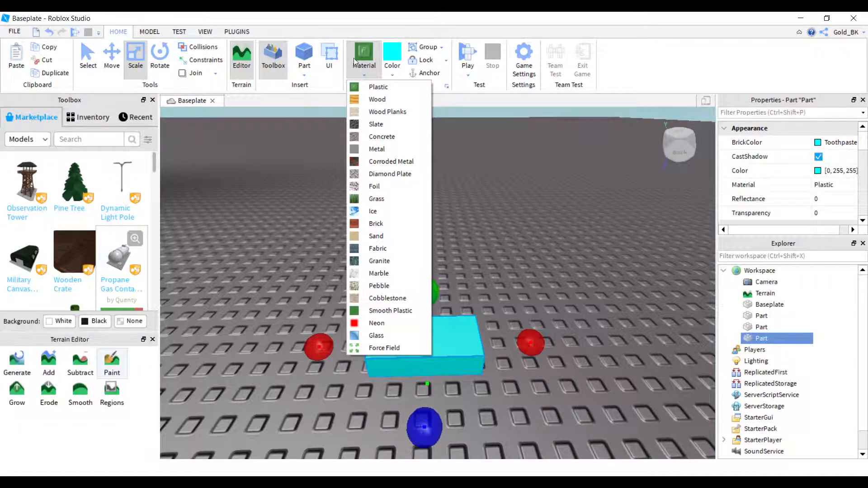
pyautogui.click(376, 101)
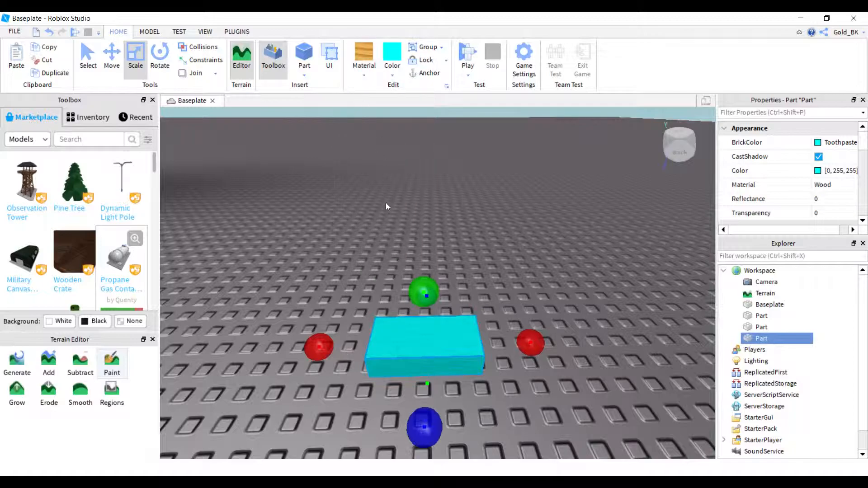
pyautogui.click(361, 70)
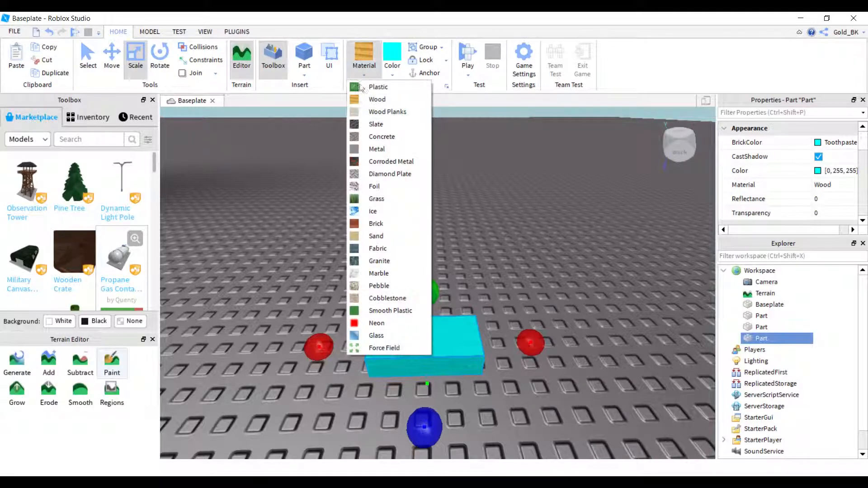
pyautogui.click(375, 111)
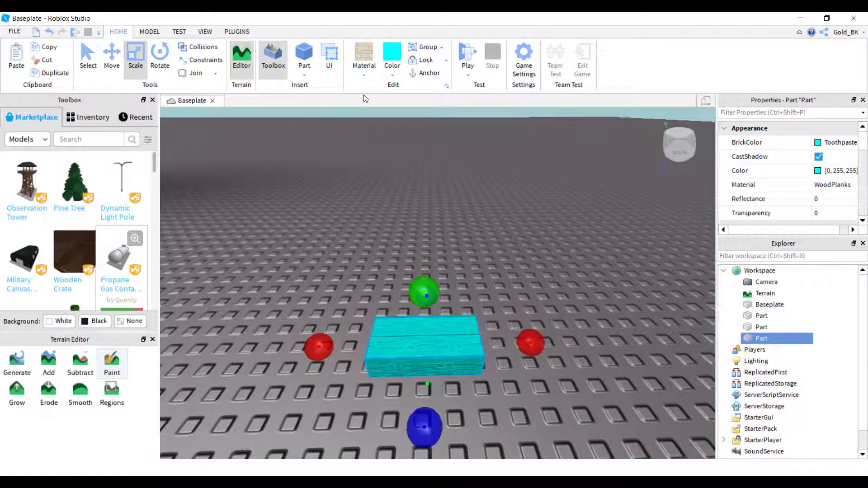
# Scale the cyan block in length and width into a large flat slab on the baseplate, and inspect its surface texture.
pyautogui.moveTo(419, 414); pyautogui.dragTo(412, 435)
pyautogui.moveTo(419, 417); pyautogui.dragTo(413, 435, button='right')
pyautogui.moveTo(413, 435); pyautogui.dragTo(406, 433)
pyautogui.moveTo(412, 435); pyautogui.dragTo(407, 434, button='right')
pyautogui.moveTo(406, 433); pyautogui.dragTo(495, 275)
pyautogui.moveTo(407, 434); pyautogui.dragTo(406, 430, button='right')
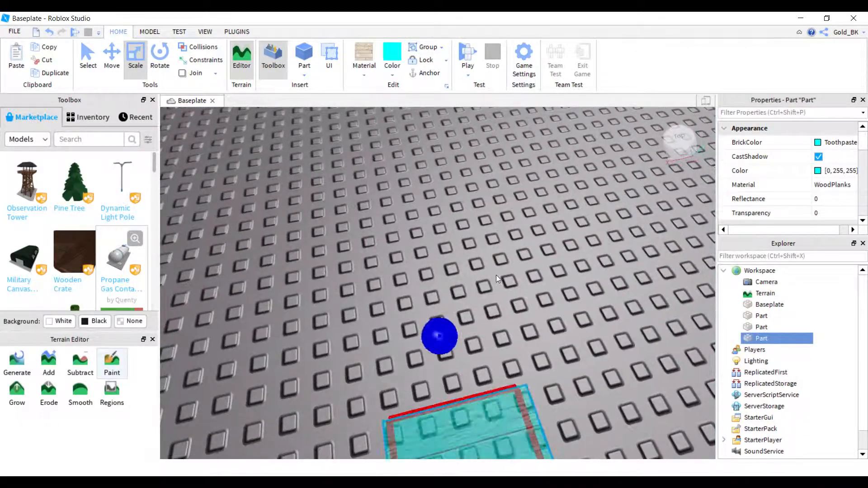
pyautogui.moveTo(496, 275); pyautogui.dragTo(486, 67)
pyautogui.scroll(-10, 505, 264)
pyautogui.moveTo(520, 252); pyautogui.dragTo(621, 232)
pyautogui.moveTo(510, 247); pyautogui.dragTo(509, 247, button='right')
pyautogui.scroll(3, 510, 247)
pyautogui.scroll(5, 509, 247)
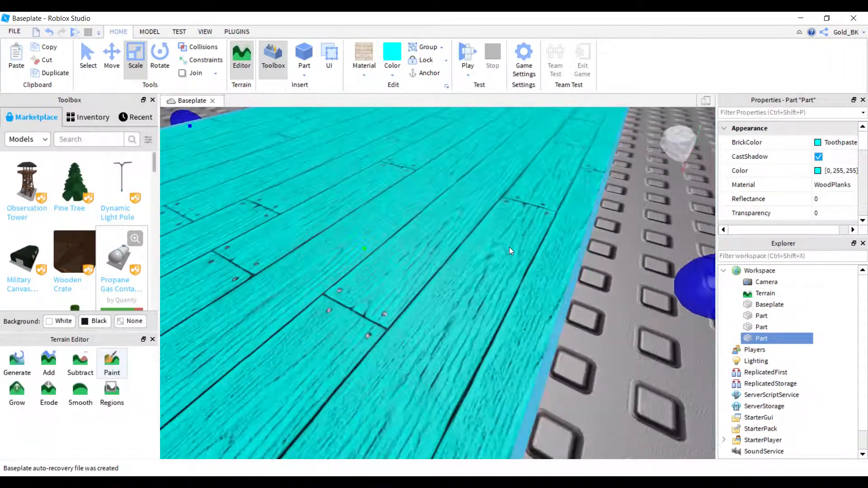
pyautogui.scroll(-5, 509, 247)
pyautogui.scroll(1, 460, 249)
# Try the Slate, Concrete and Metal materials on the large cyan slab.
pyautogui.click(365, 67)
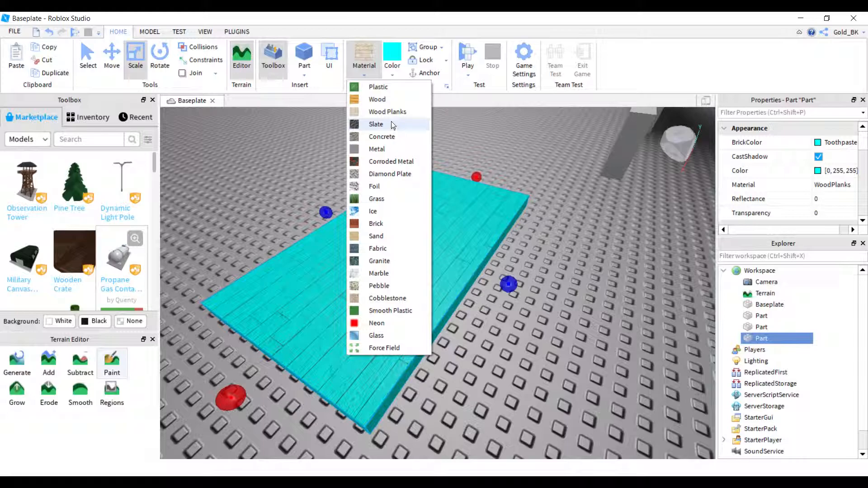
pyautogui.click(388, 125)
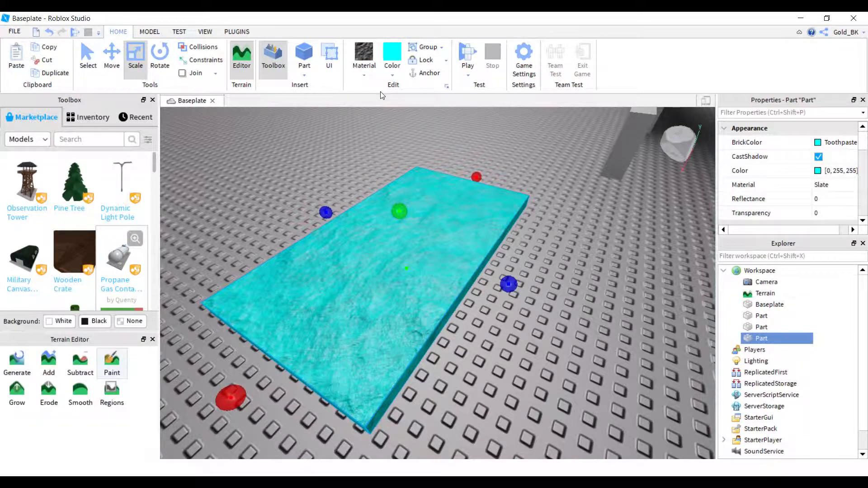
pyautogui.click(368, 69)
pyautogui.click(387, 137)
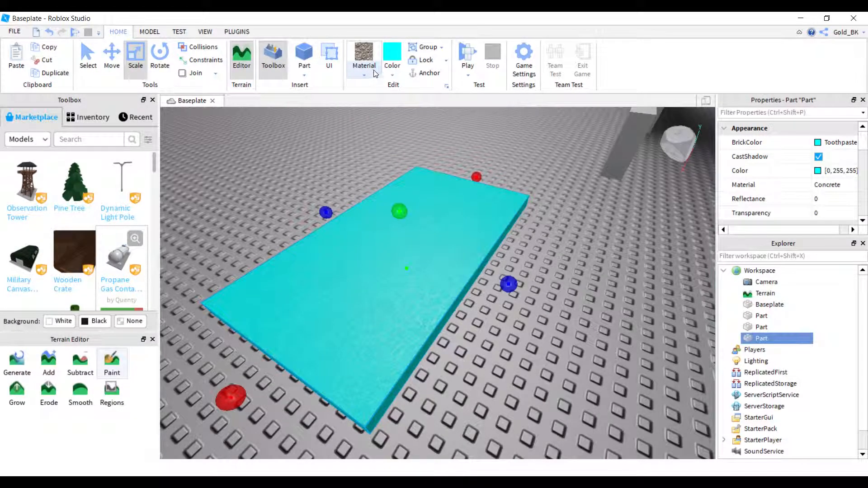
pyautogui.click(376, 72)
pyautogui.click(384, 149)
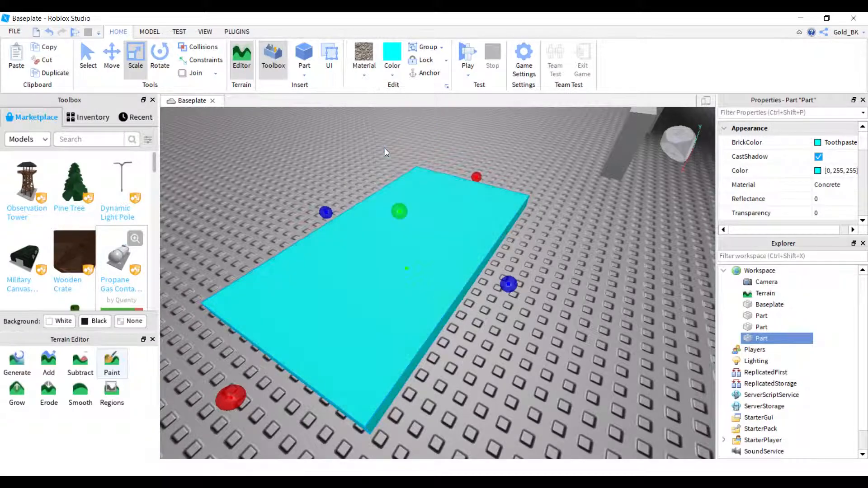
# Try the Corroded Metal, Diamond Plate and Foil materials on the cyan slab.
pyautogui.click(366, 68)
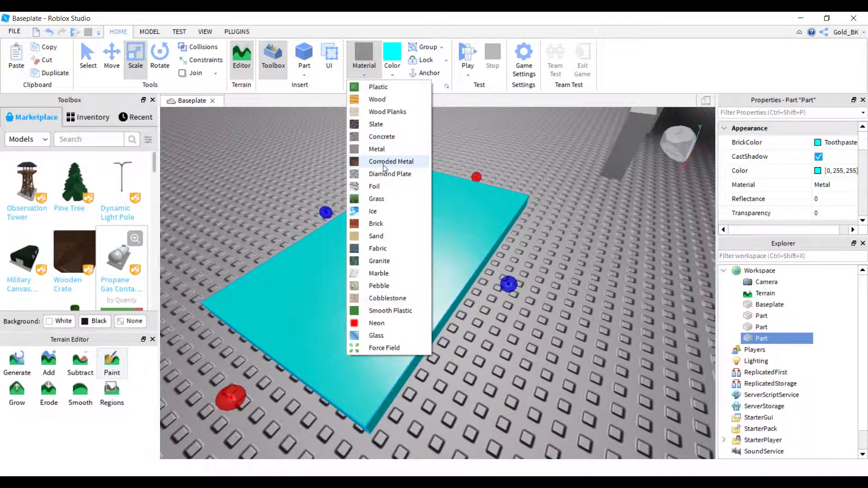
pyautogui.click(383, 163)
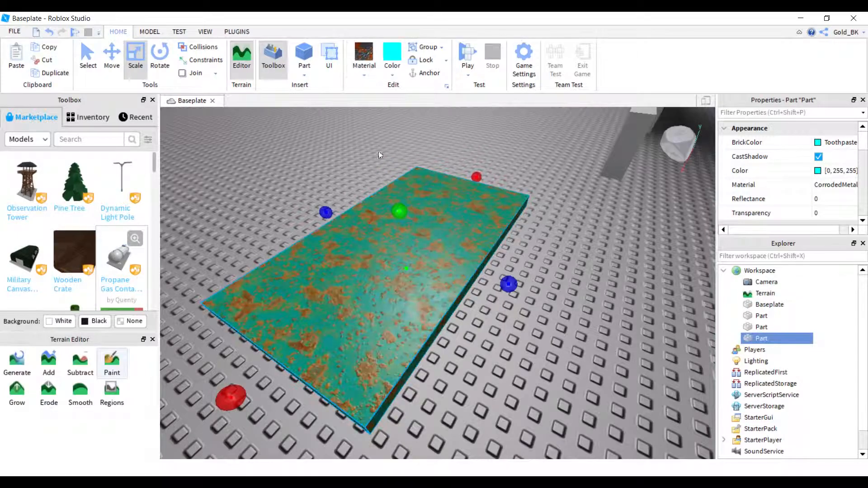
pyautogui.click(365, 63)
pyautogui.click(375, 174)
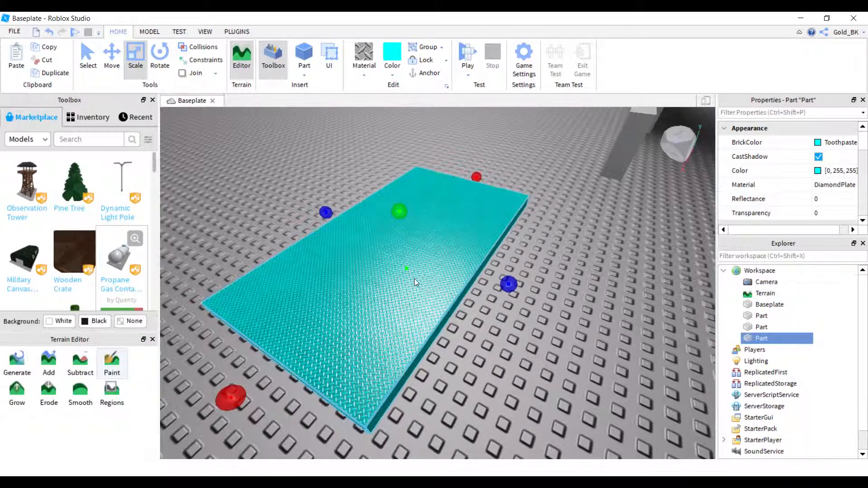
pyautogui.click(365, 78)
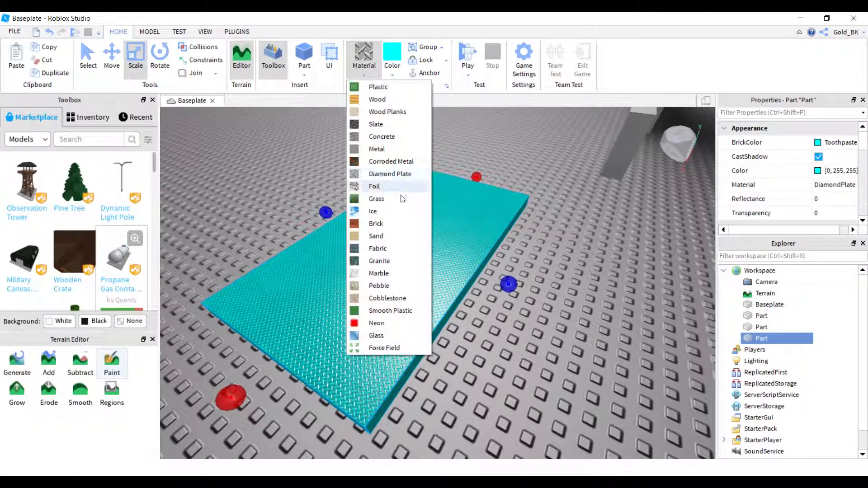
pyautogui.click(387, 190)
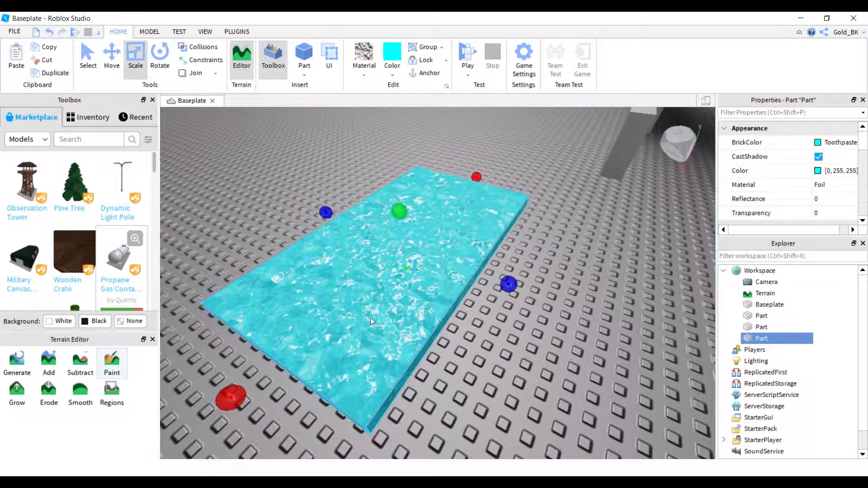
# Try the Grass, Ice and Brick materials on the cyan slab.
pyautogui.click(374, 80)
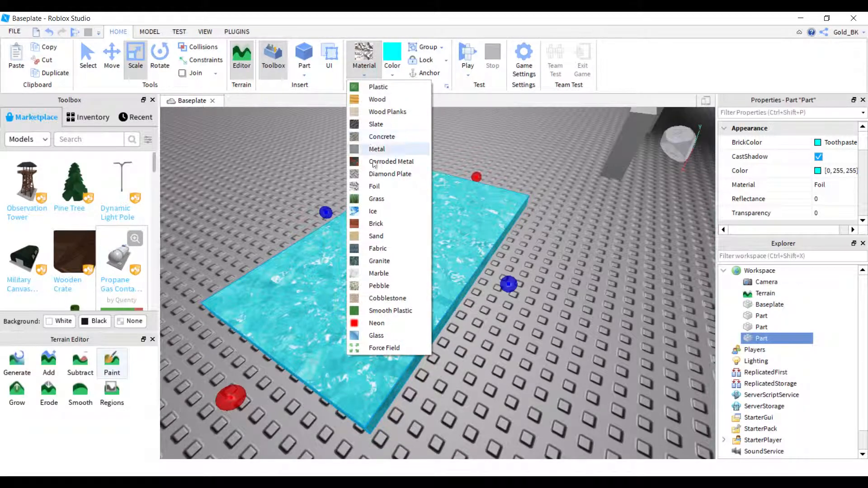
pyautogui.click(381, 198)
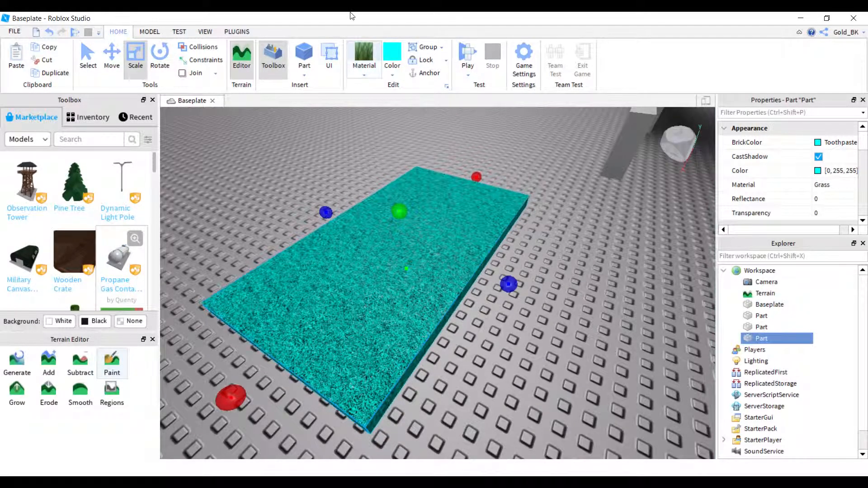
pyautogui.click(370, 79)
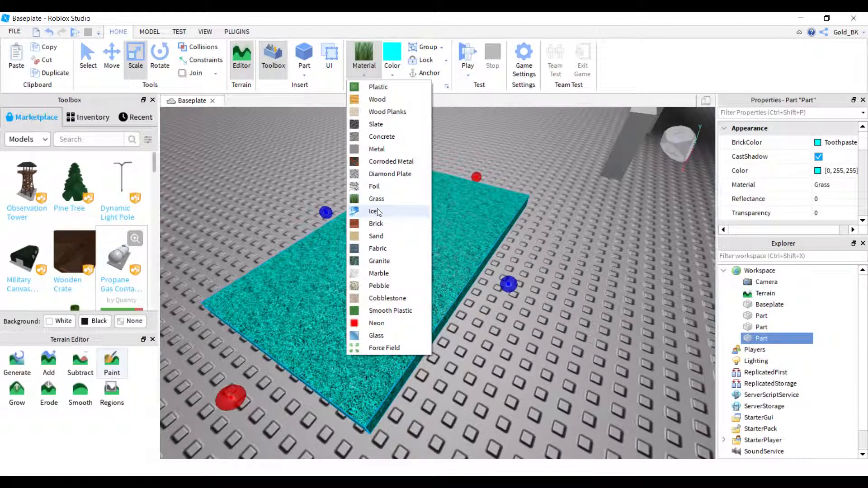
pyautogui.click(378, 212)
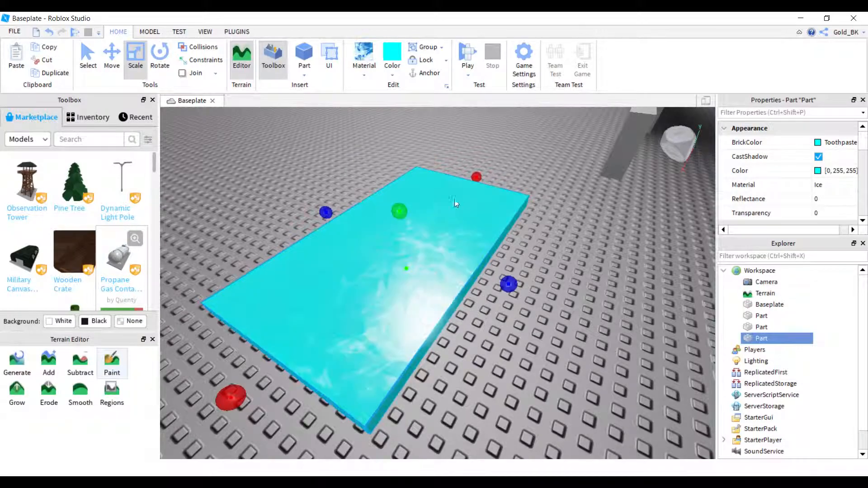
pyautogui.click(367, 72)
pyautogui.click(376, 222)
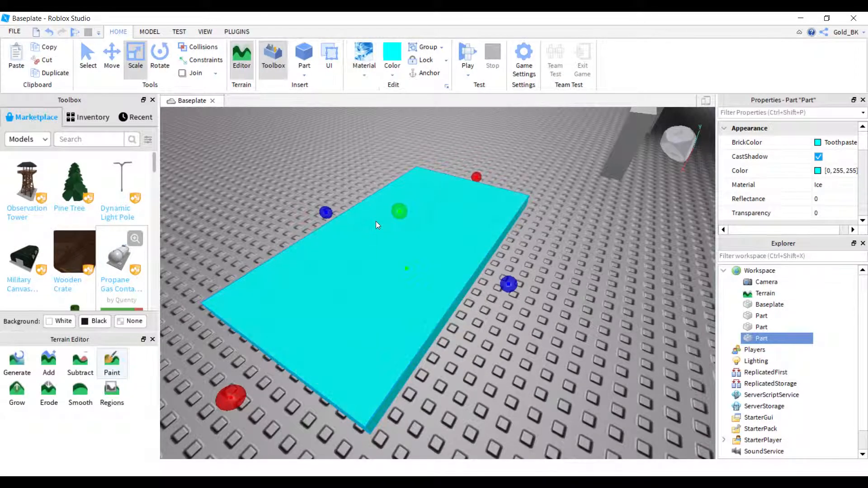
# Try the Sand, Fabric and Granite materials on the cyan slab.
pyautogui.click(375, 71)
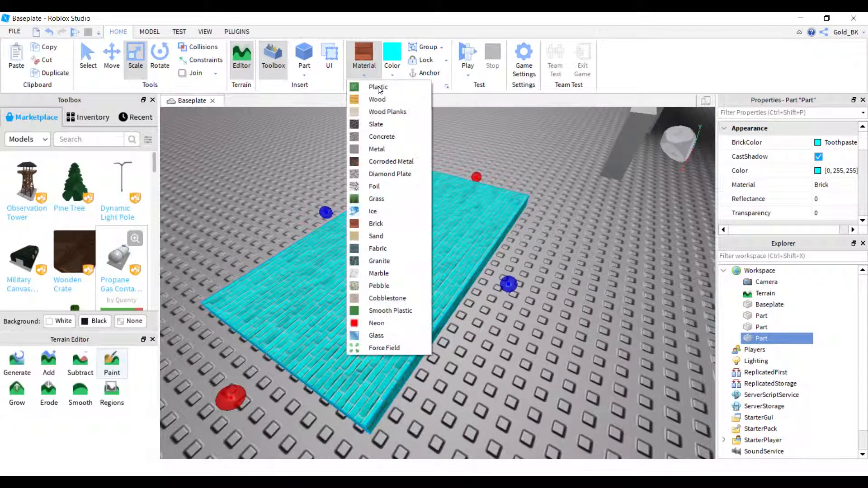
pyautogui.click(374, 234)
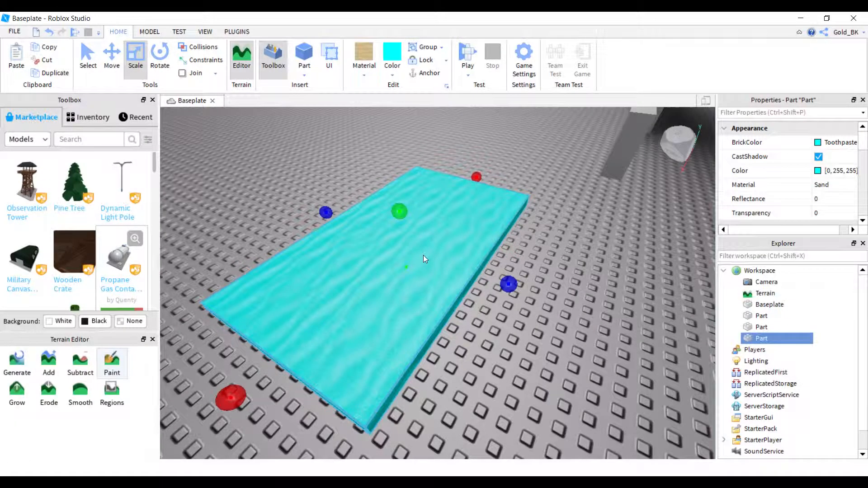
pyautogui.click(373, 76)
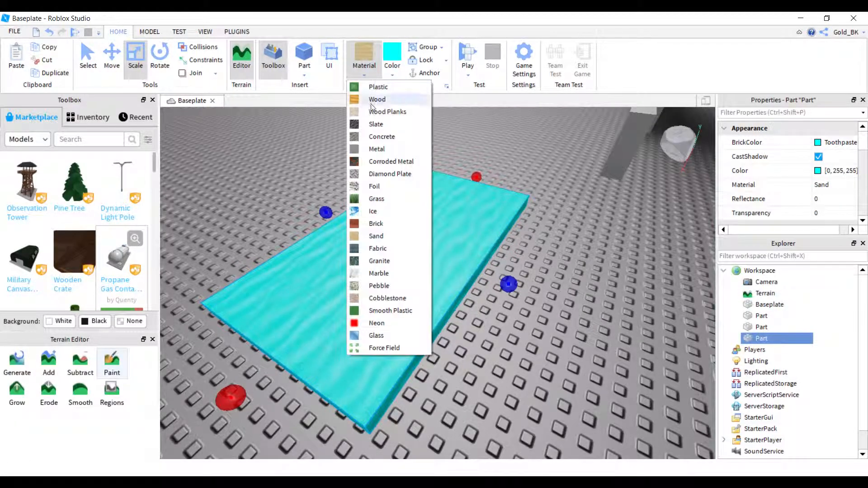
pyautogui.click(370, 247)
pyautogui.click(360, 68)
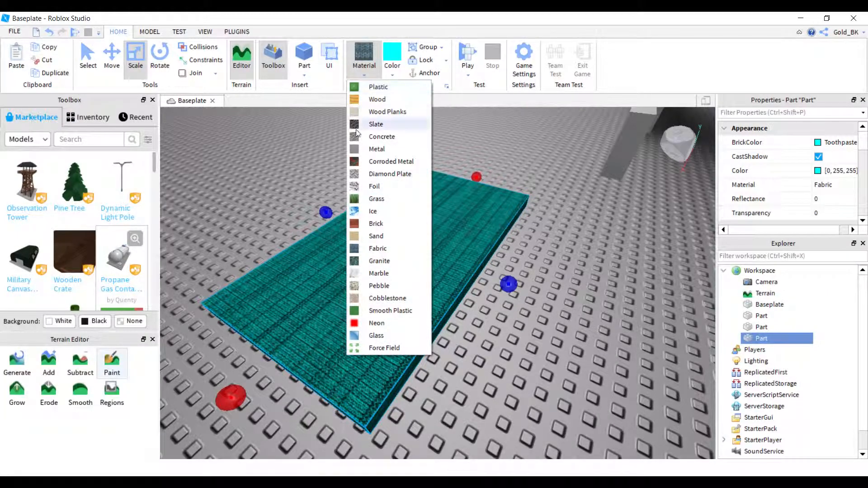
pyautogui.click(374, 258)
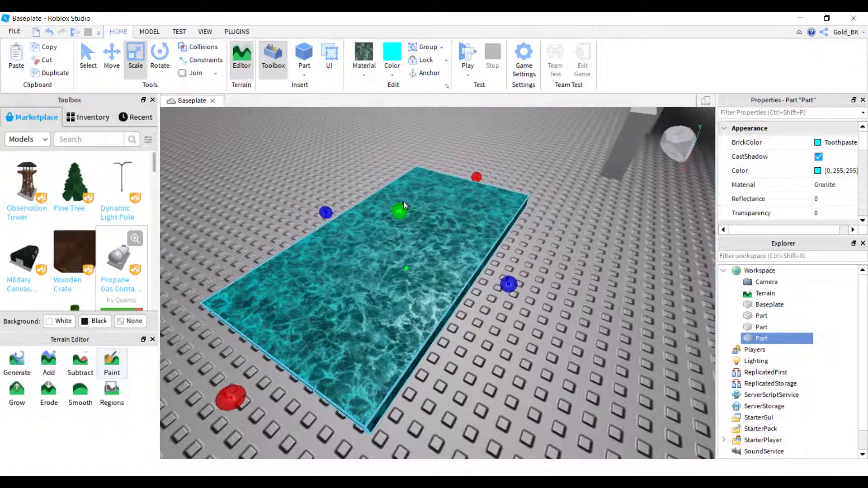
# Try the Marble, Pebble and Cobblestone materials on the cyan slab.
pyautogui.click(373, 76)
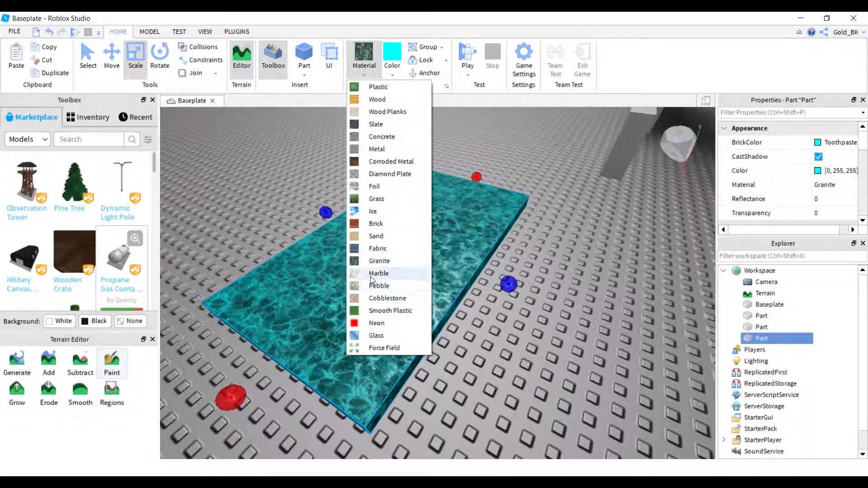
pyautogui.click(378, 274)
pyautogui.click(365, 72)
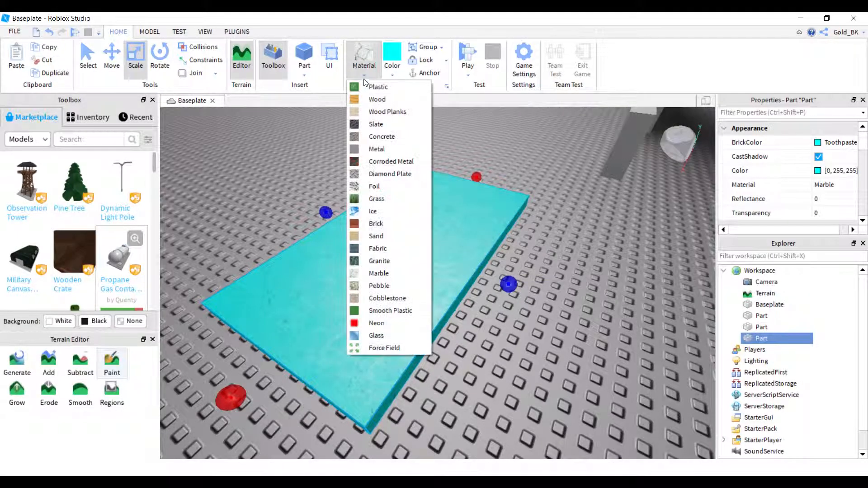
pyautogui.click(370, 286)
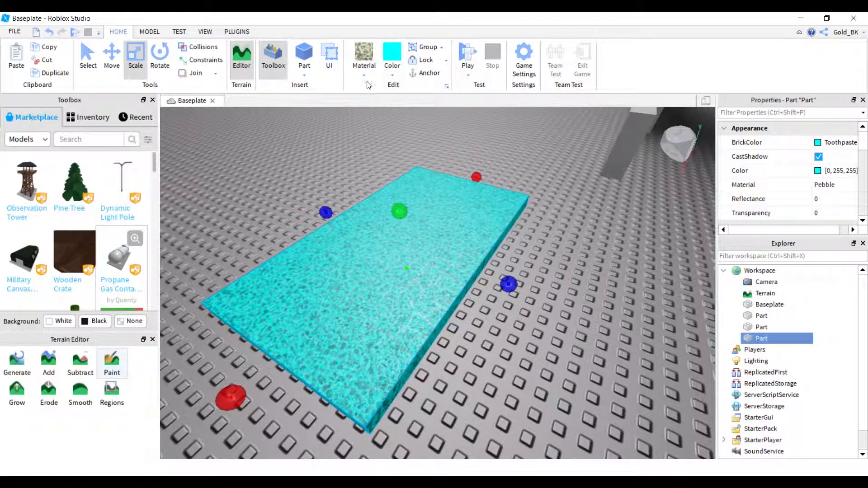
pyautogui.click(365, 72)
pyautogui.click(375, 298)
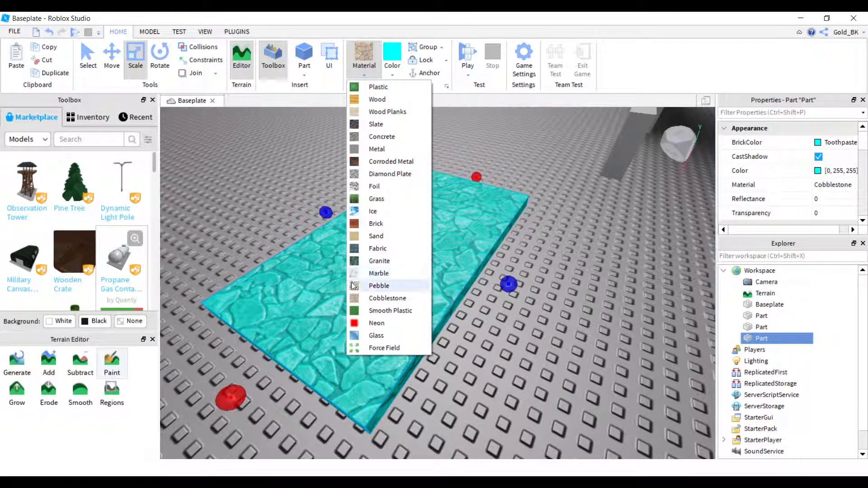
# Try the Smooth Plastic, Neon and Glass materials on the cyan slab.
pyautogui.click(357, 312)
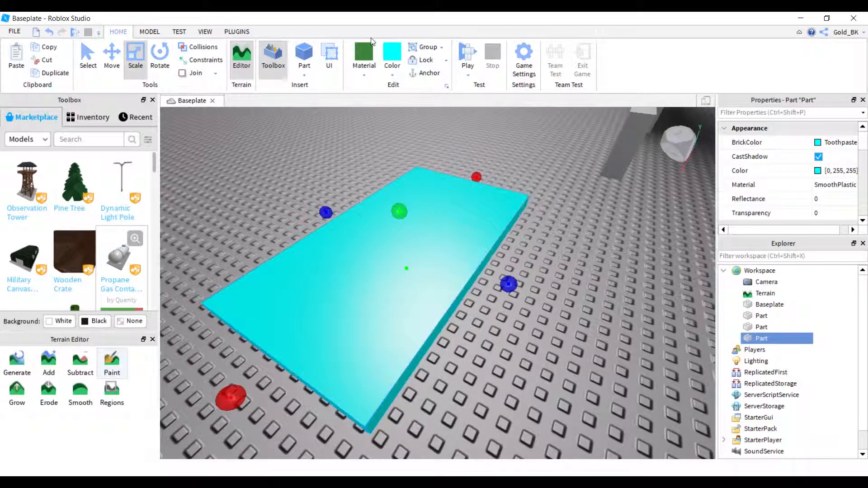
pyautogui.click(365, 68)
pyautogui.click(407, 323)
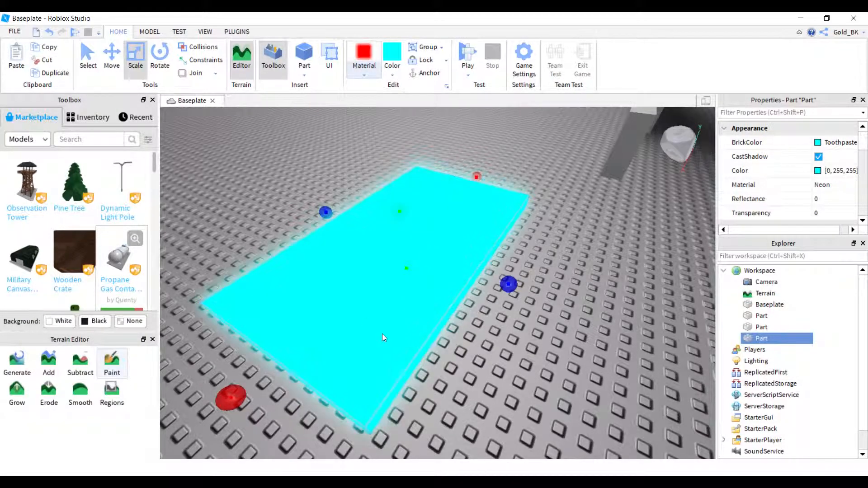
pyautogui.click(353, 75)
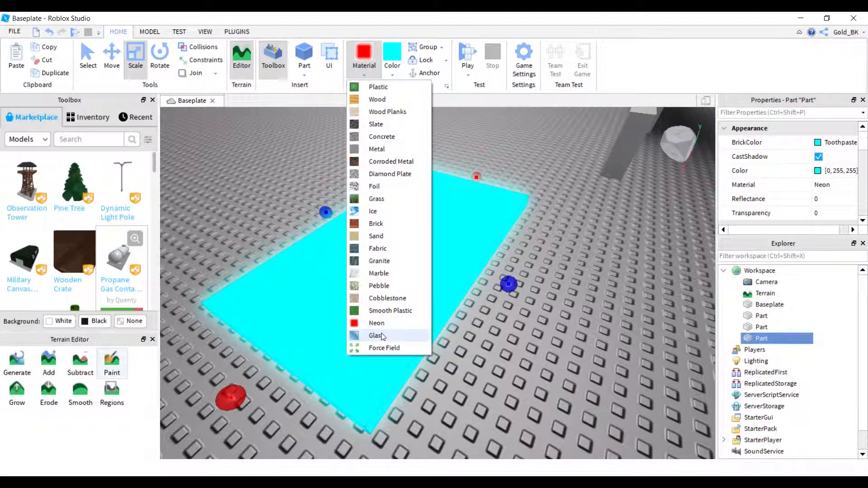
pyautogui.click(382, 337)
# Apply the Force Field material to the cyan slab and view it from a lower angle.
pyautogui.click(354, 73)
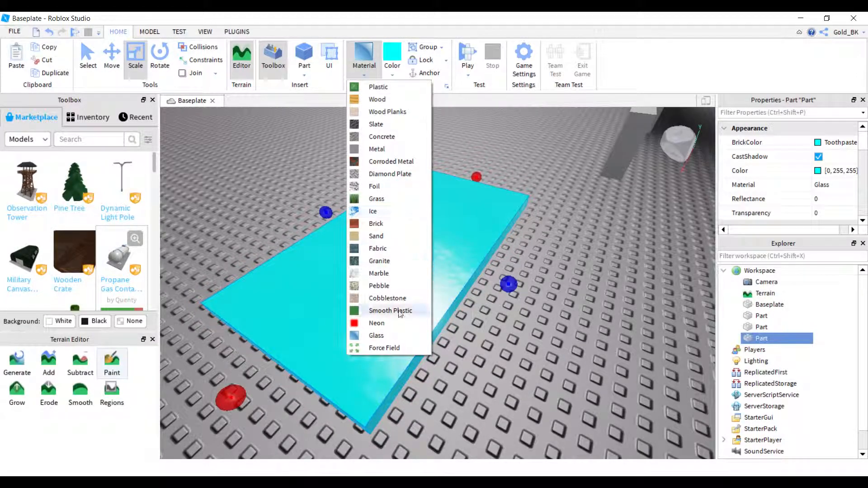
pyautogui.click(382, 348)
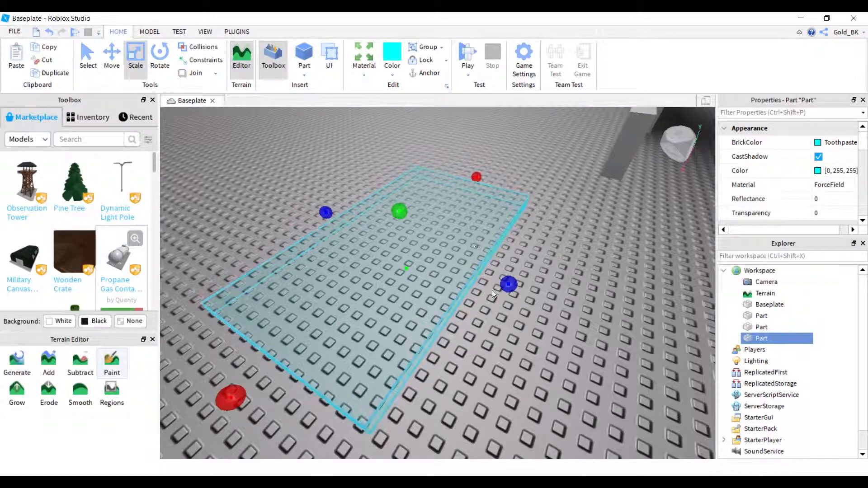
pyautogui.moveTo(619, 357); pyautogui.dragTo(620, 358, button='right')
pyautogui.scroll(-2, 620, 357)
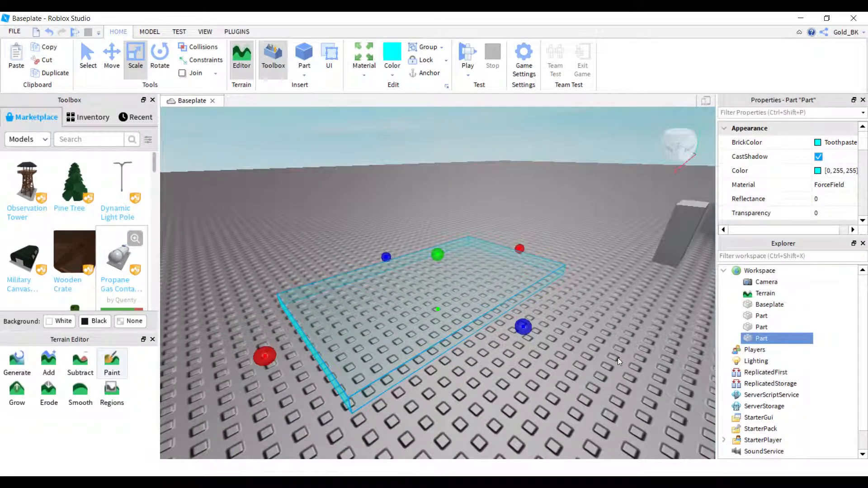
pyautogui.moveTo(579, 333); pyautogui.dragTo(576, 328, button='right')
pyautogui.scroll(3, 576, 327)
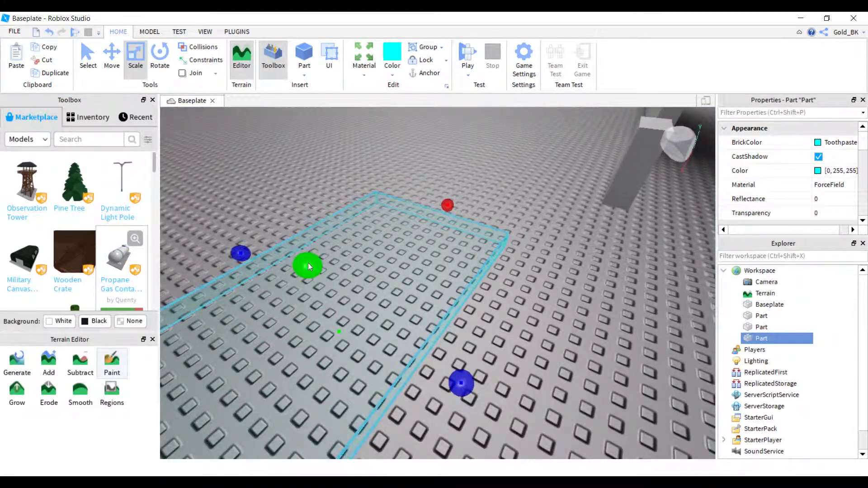
# Scale the Force Field slab upward into a tall box and deselect it.
pyautogui.moveTo(308, 263); pyautogui.dragTo(322, 214)
pyautogui.moveTo(322, 214); pyautogui.dragTo(322, 213, button='right')
pyautogui.moveTo(322, 213); pyautogui.dragTo(322, 214)
pyautogui.moveTo(527, 420); pyautogui.dragTo(539, 423, button='right')
pyautogui.click(534, 415)
pyautogui.press('s')
pyautogui.press('w')
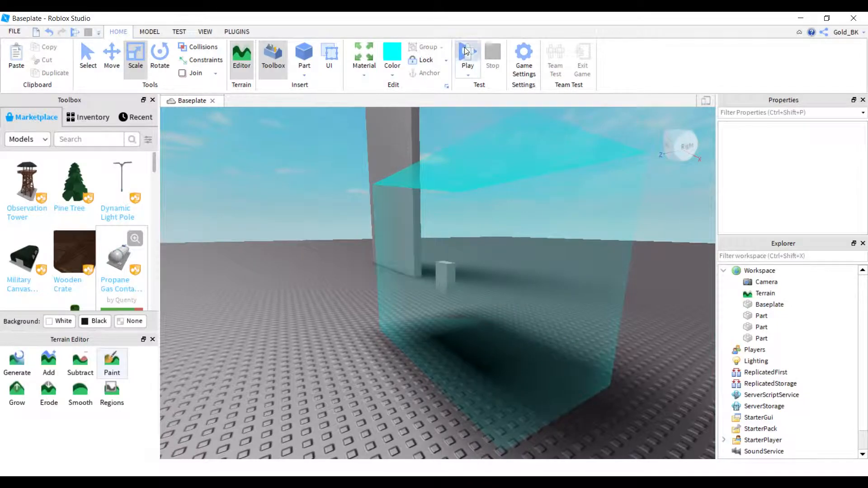
# Playtest the place, run the character to the cyan Force Field box, and stop the test.
pyautogui.click(466, 51)
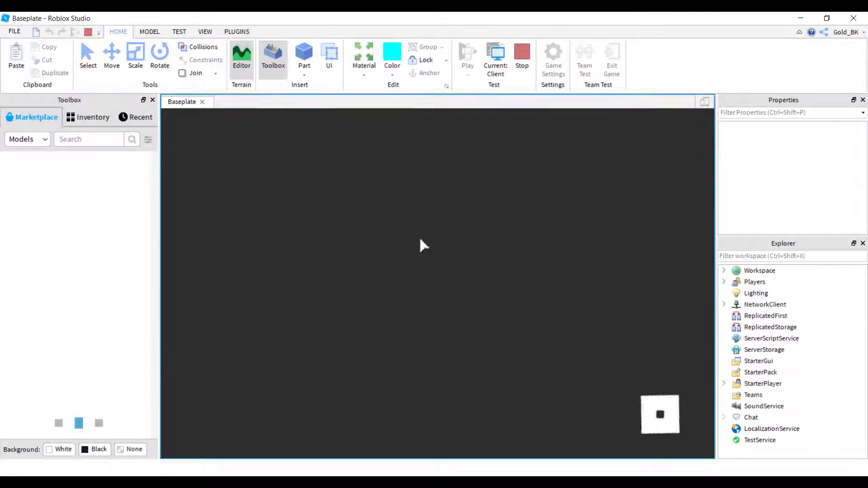
pyautogui.press('w')
pyautogui.moveTo(476, 326); pyautogui.dragTo(476, 328, button='right')
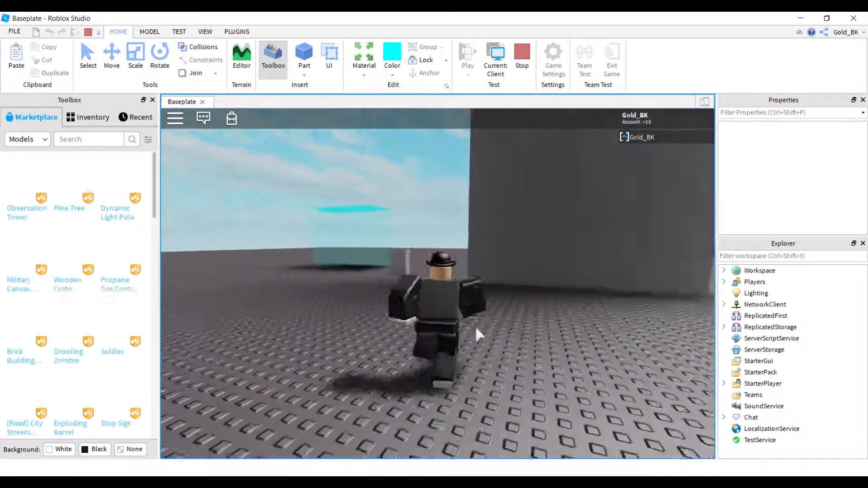
pyautogui.press('w')
pyautogui.press('w')
pyautogui.press('w')
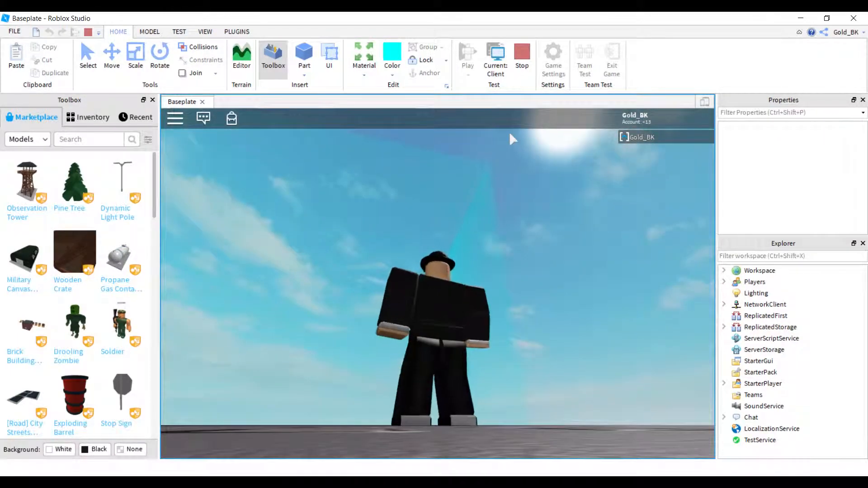
pyautogui.click(517, 55)
# Insert a new block part on the baseplate near the Force Field box and select it.
pyautogui.moveTo(545, 354); pyautogui.dragTo(544, 352, button='right')
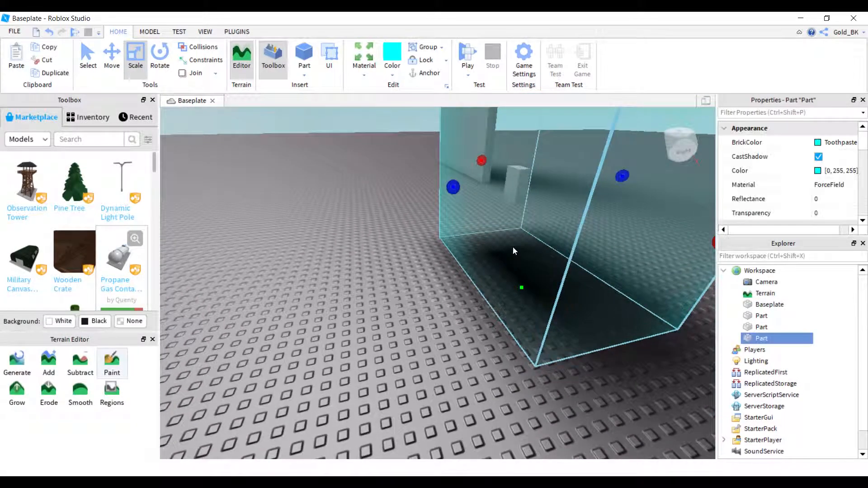
pyautogui.scroll(-2, 513, 248)
pyautogui.click(397, 112)
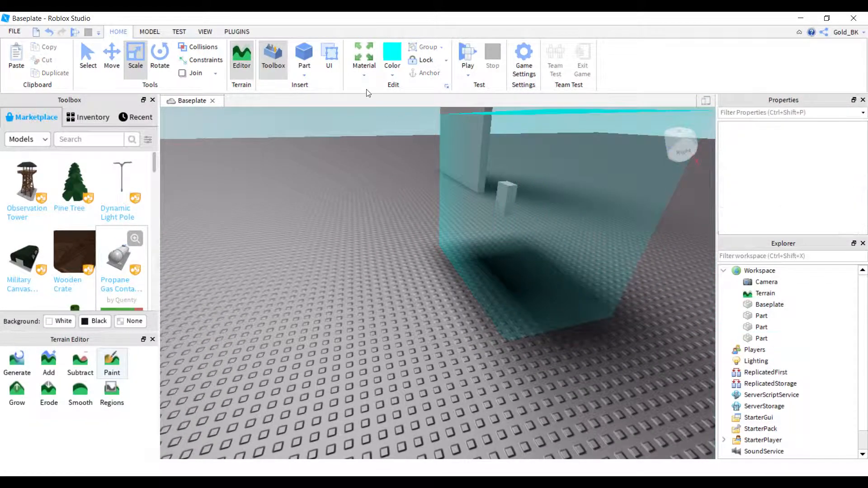
pyautogui.click(364, 70)
pyautogui.click(259, 302)
pyautogui.scroll(5, 308, 278)
pyautogui.scroll(-5, 464, 267)
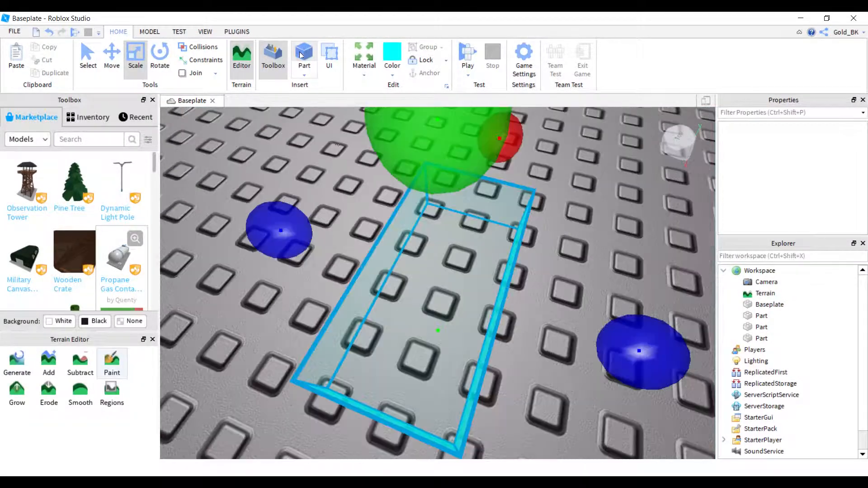
pyautogui.click(464, 267)
pyautogui.scroll(-2, 465, 268)
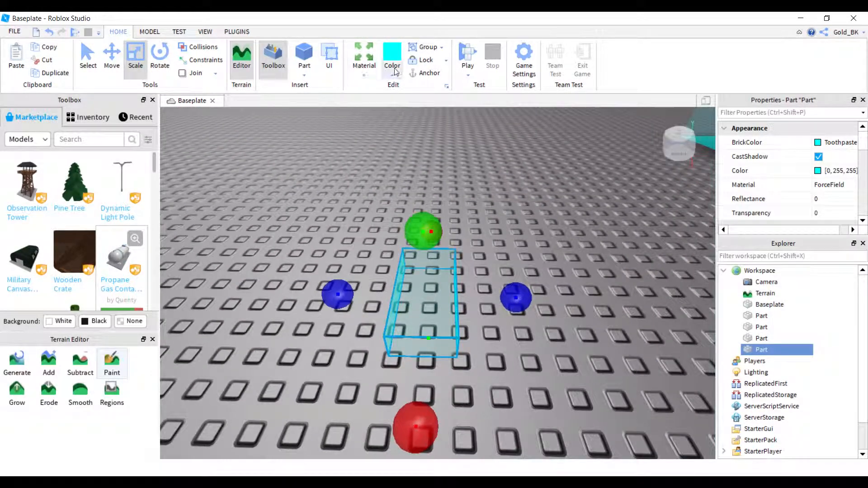
# Set the new part's material to Plastic and its color to medium stone grey.
pyautogui.click(364, 68)
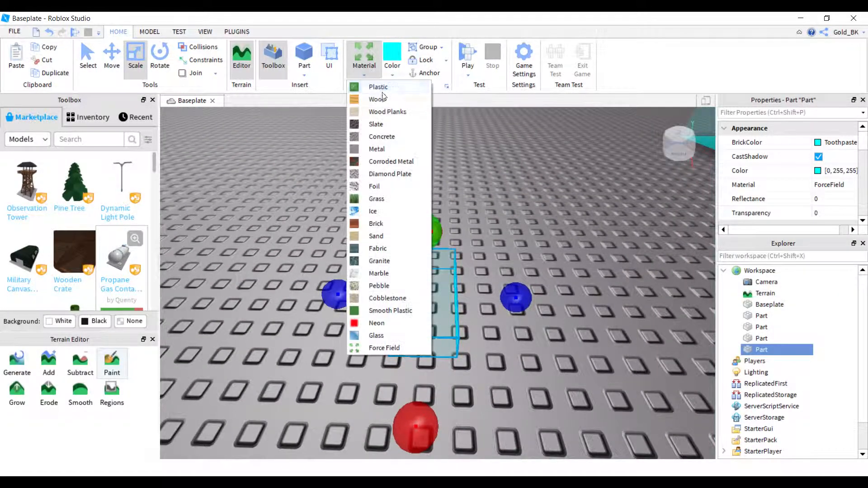
pyautogui.click(371, 86)
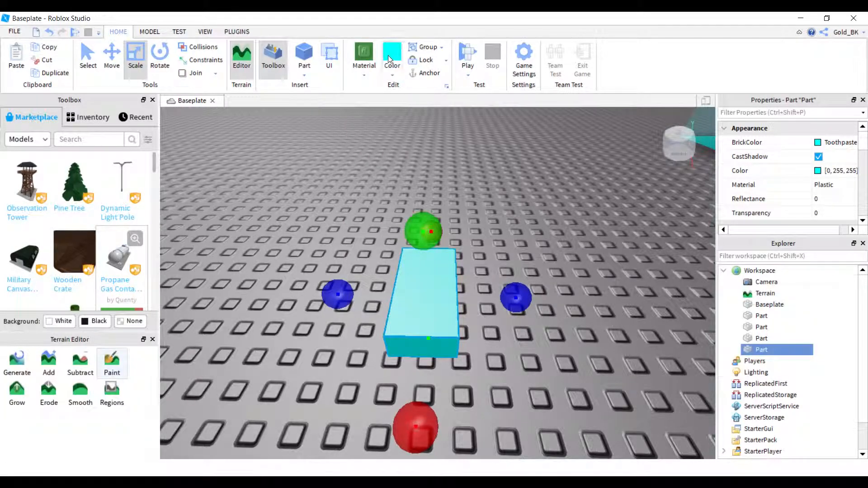
pyautogui.click(396, 74)
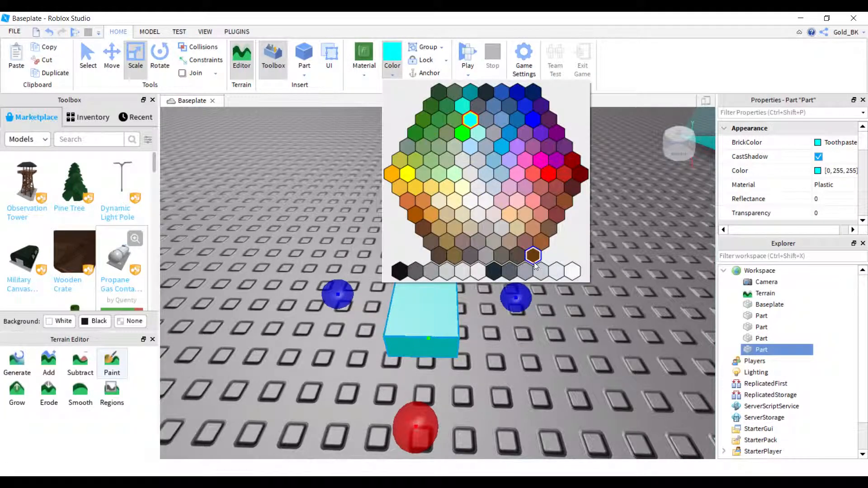
pyautogui.click(492, 258)
pyautogui.click(531, 397)
# Select the small grey part and open its Transparency value for editing.
pyautogui.press('w')
pyautogui.press('a')
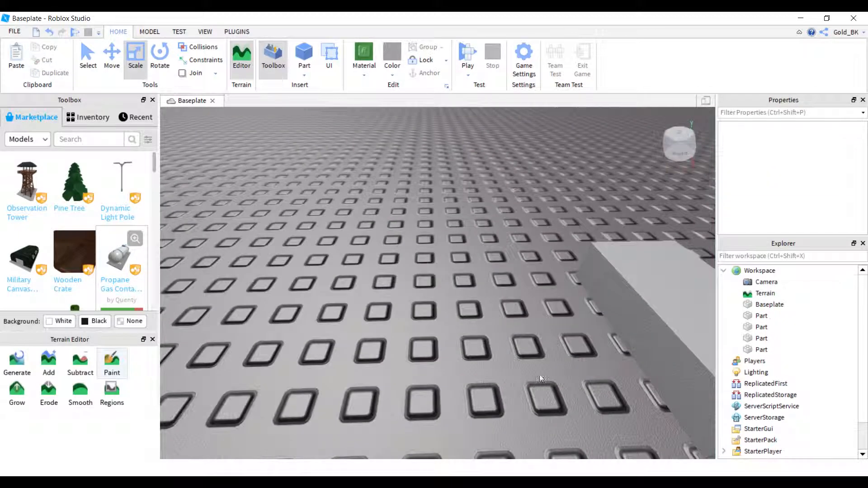
pyautogui.press('d')
pyautogui.click(527, 289)
pyautogui.press('s')
pyautogui.press('w')
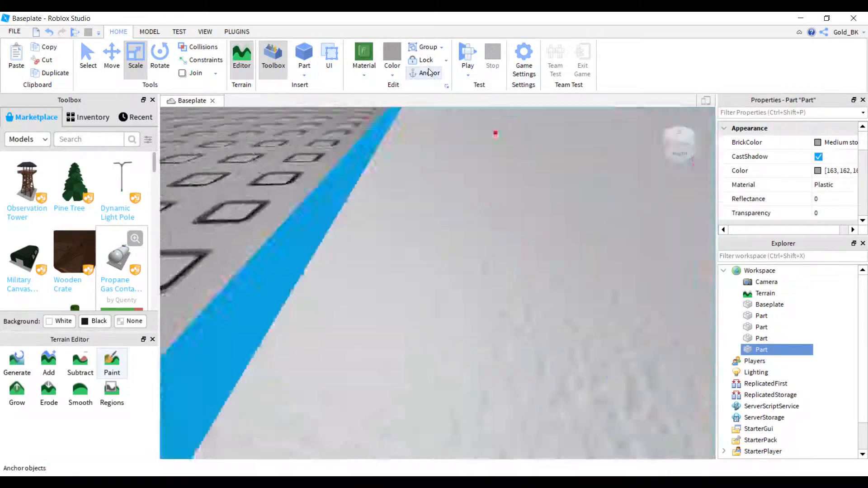
pyautogui.press('s')
pyautogui.press('s')
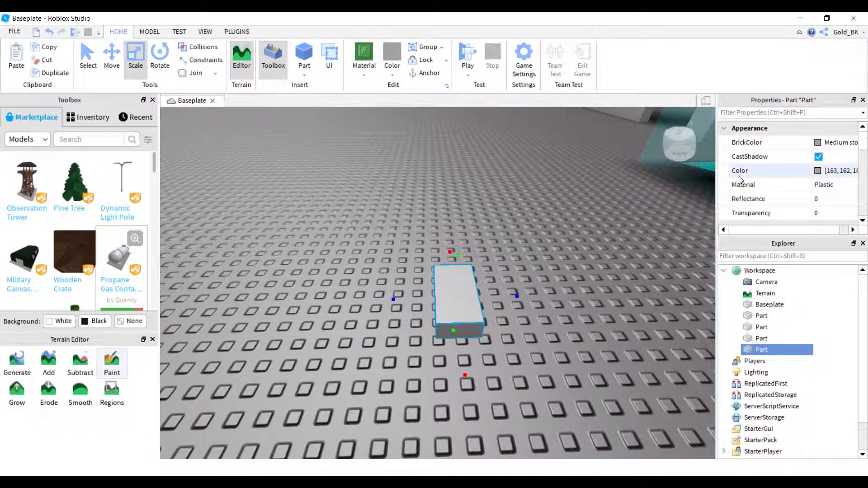
pyautogui.click(834, 214)
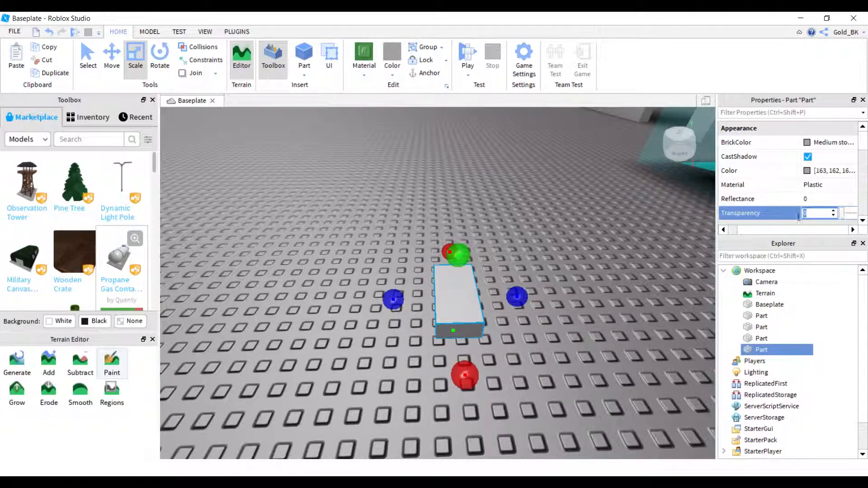
# Scale the small grey part upward into a tall pillar and anchor it.
pyautogui.scroll(-5, 659, 246)
pyautogui.moveTo(606, 230); pyautogui.dragTo(631, 98)
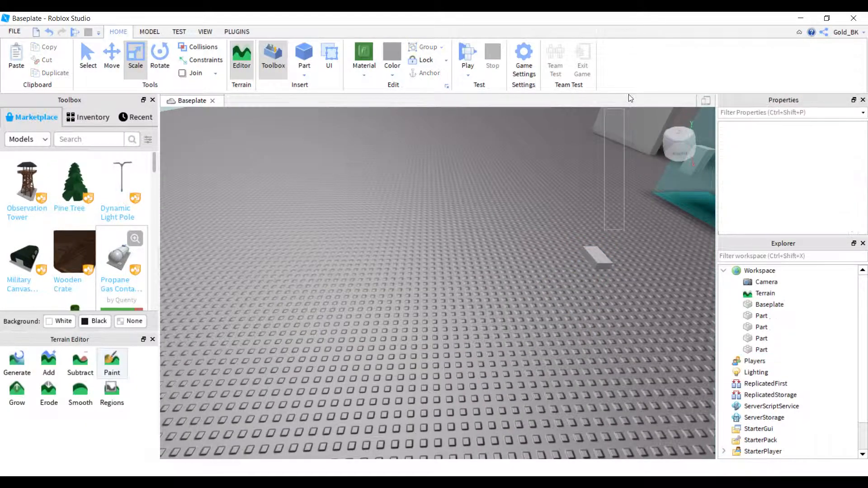
pyautogui.click(599, 256)
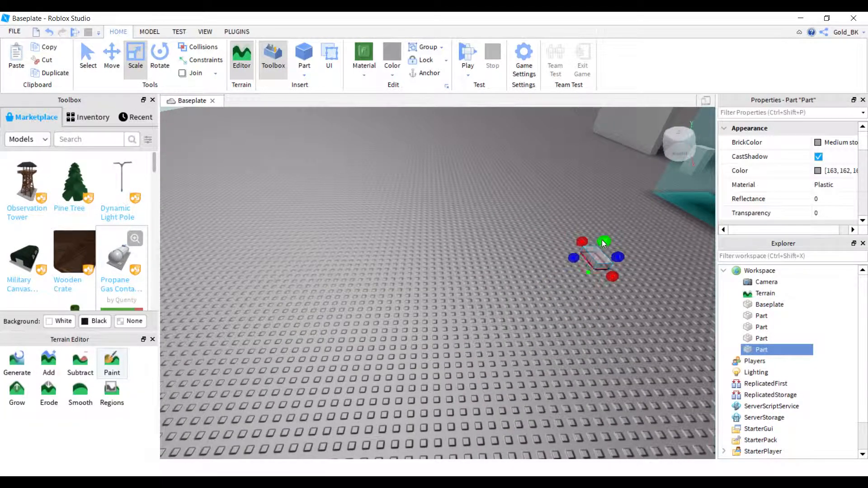
pyautogui.press('f')
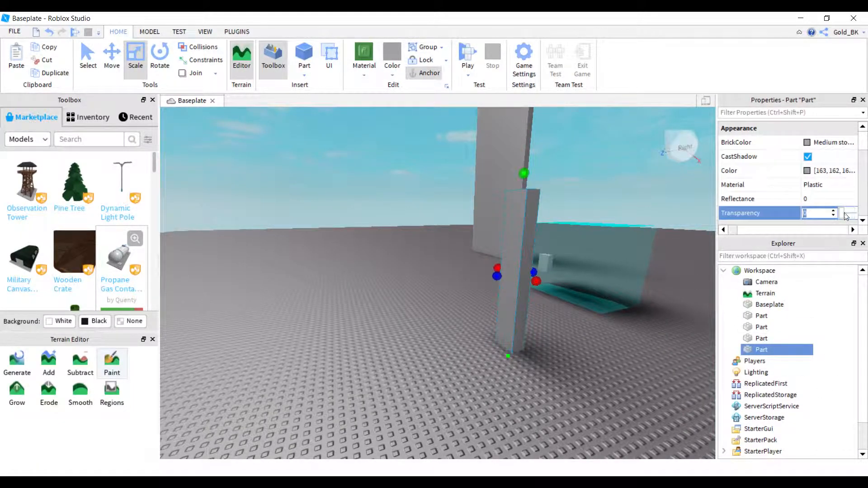
# Set the grey pillar's transparency to 0.35 and inspect it up close.
pyautogui.moveTo(844, 217); pyautogui.dragTo(867, 212)
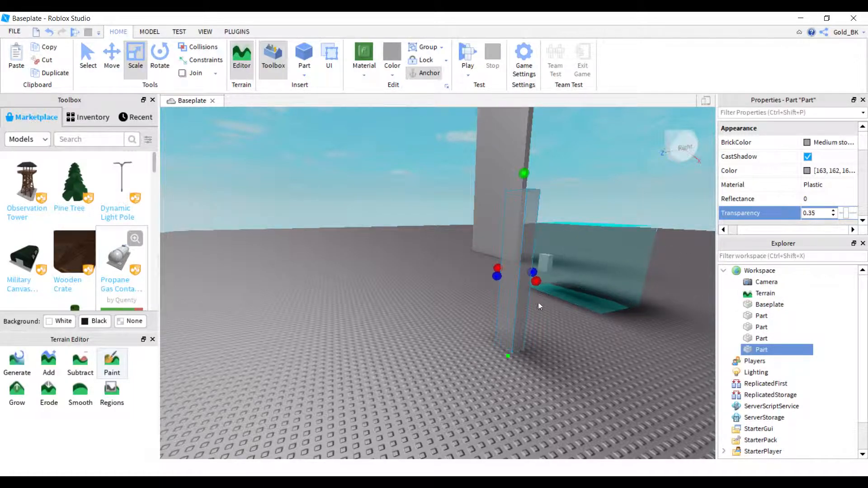
pyautogui.press('w')
pyautogui.moveTo(445, 340); pyautogui.dragTo(647, 212, button='right')
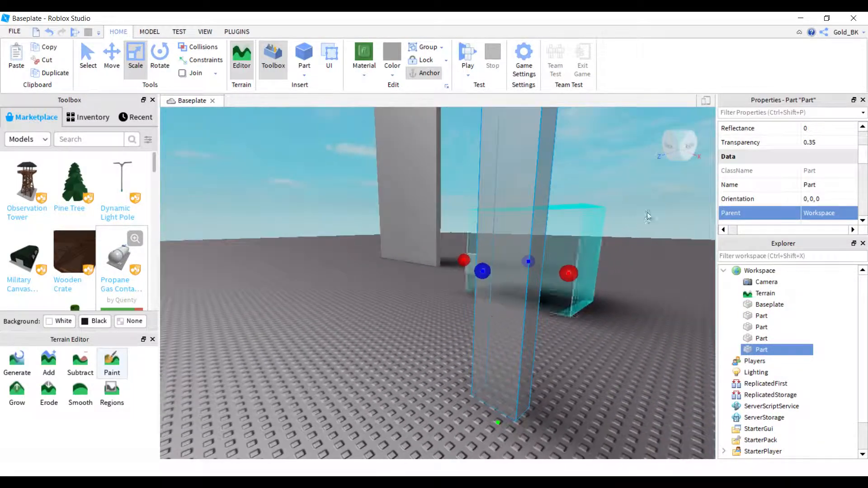
pyautogui.scroll(2, 810, 204)
# Set the grey pillar's transparency to 1 to make it fully invisible, and deselect it.
pyautogui.click(813, 213)
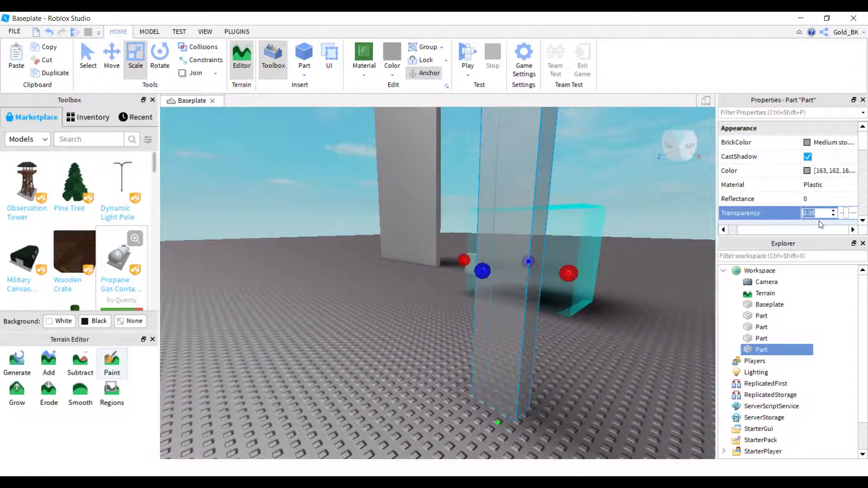
pyautogui.moveTo(580, 325); pyautogui.dragTo(581, 324, button='right')
pyautogui.press('d')
pyautogui.press('w')
pyautogui.press('s')
pyautogui.press('w')
pyautogui.press('s')
pyautogui.moveTo(554, 387); pyautogui.dragTo(554, 387, button='right')
pyautogui.press('d')
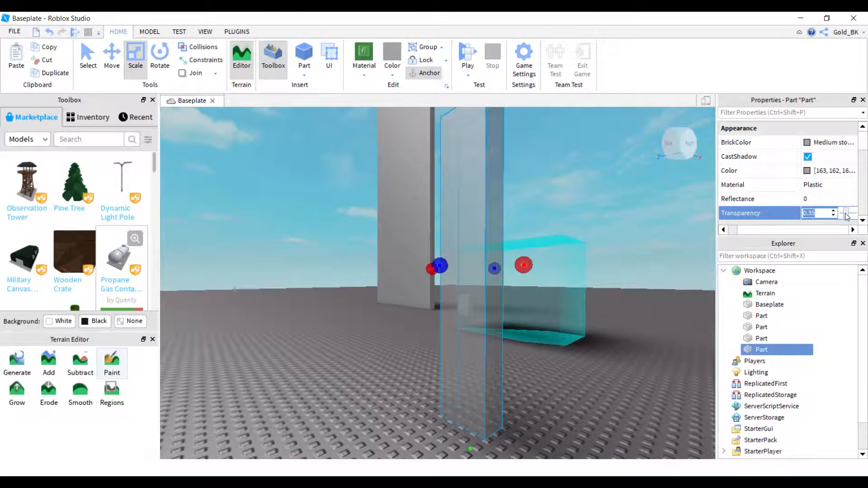
pyautogui.moveTo(846, 214); pyautogui.dragTo(867, 217)
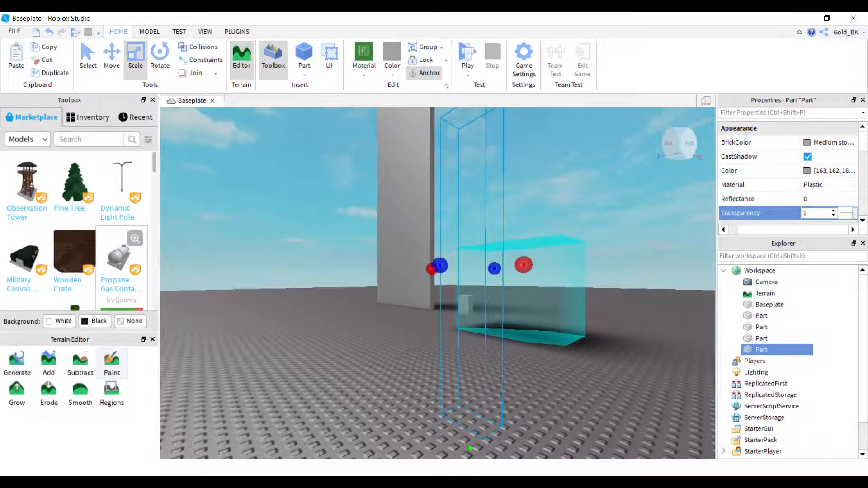
pyautogui.click(576, 379)
# Playtest the place, walk the character around the area of the invisible pillar and the cyan block, and stop the playtest.
pyautogui.click(461, 44)
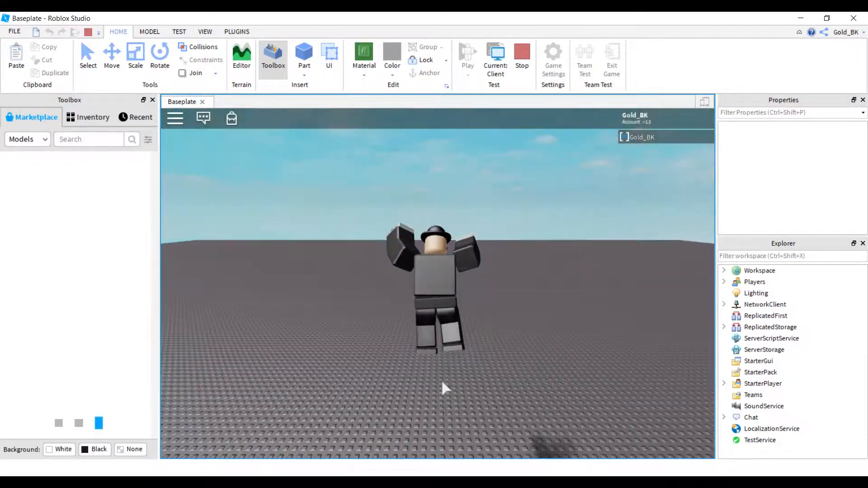
pyautogui.moveTo(442, 382); pyautogui.dragTo(442, 381, button='right')
pyautogui.press('w')
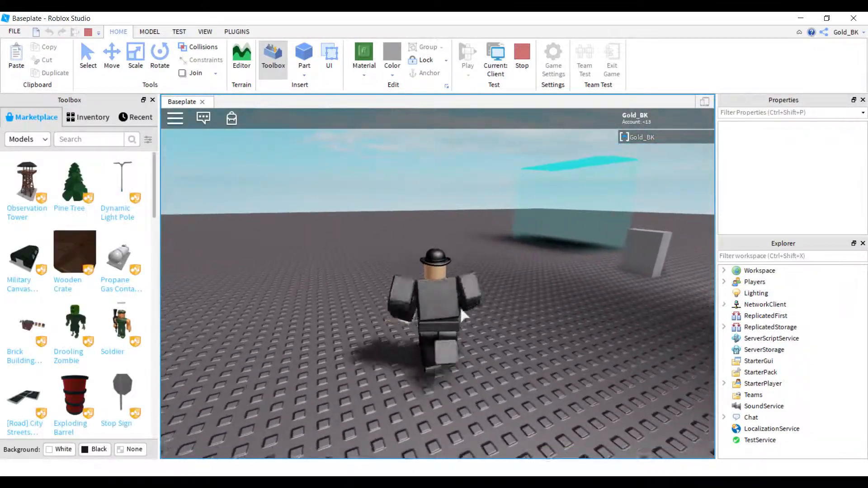
pyautogui.moveTo(461, 309); pyautogui.dragTo(458, 316, button='right')
pyautogui.press('s')
pyautogui.press('w')
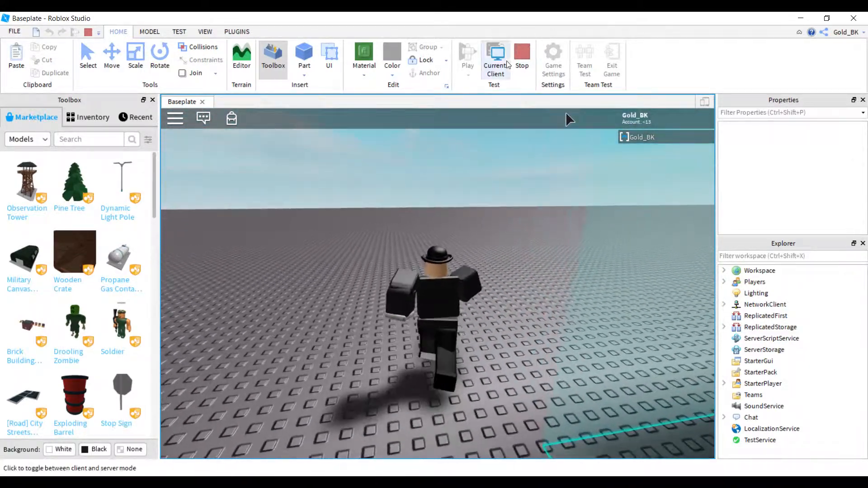
pyautogui.click(522, 56)
# Inspect the invisible pillar from another angle, start a new playtest and walk the character around the placed parts.
pyautogui.click(467, 249)
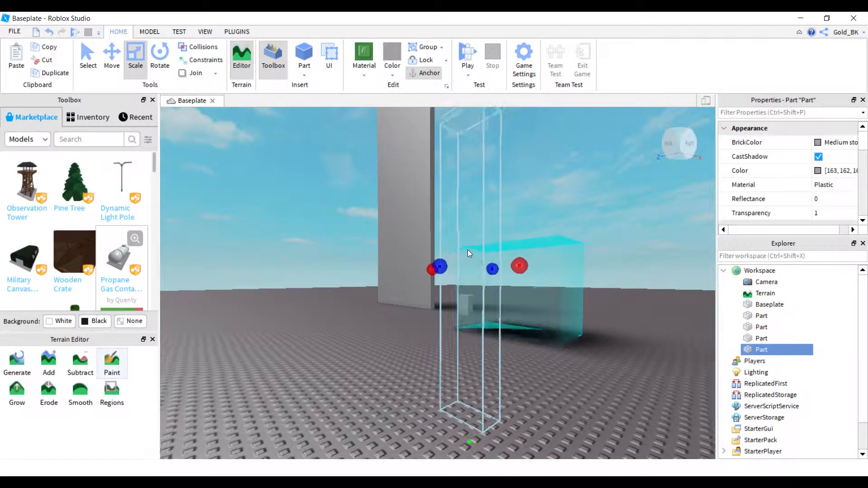
pyautogui.moveTo(468, 249); pyautogui.dragTo(421, 224, button='right')
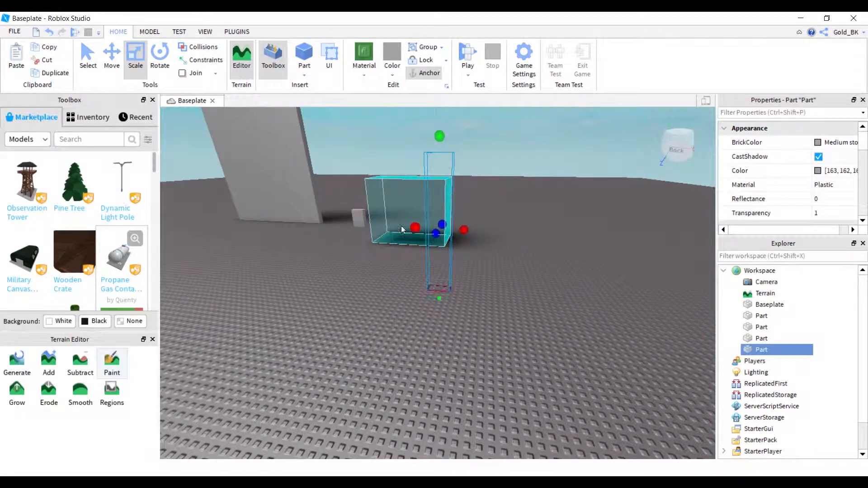
pyautogui.moveTo(402, 229); pyautogui.dragTo(311, 219)
pyautogui.click(468, 51)
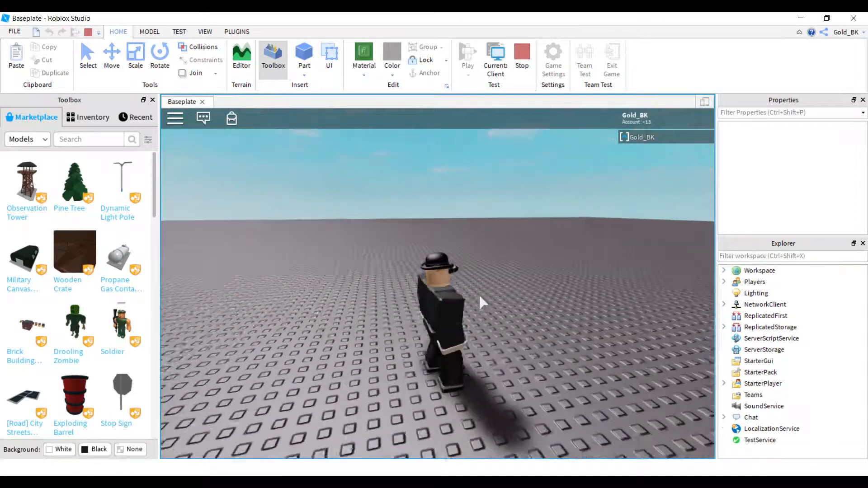
pyautogui.press('w')
pyautogui.moveTo(480, 296); pyautogui.dragTo(480, 296, button='right')
pyautogui.press('w')
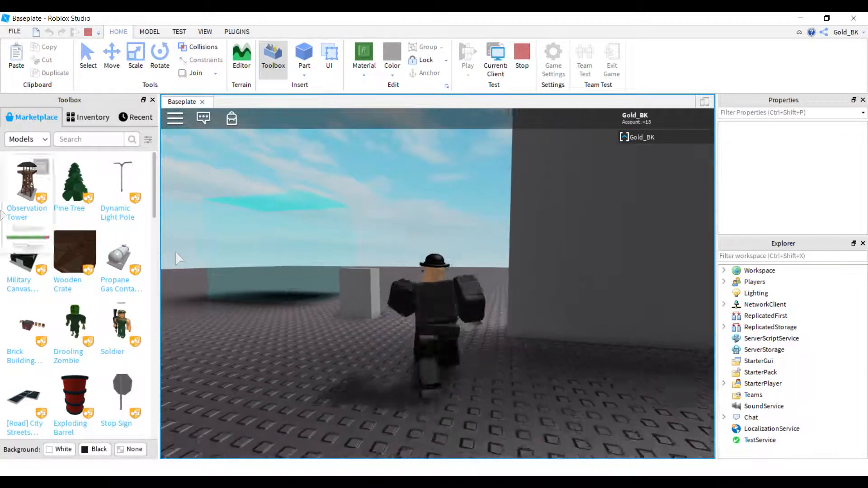
pyautogui.press('w')
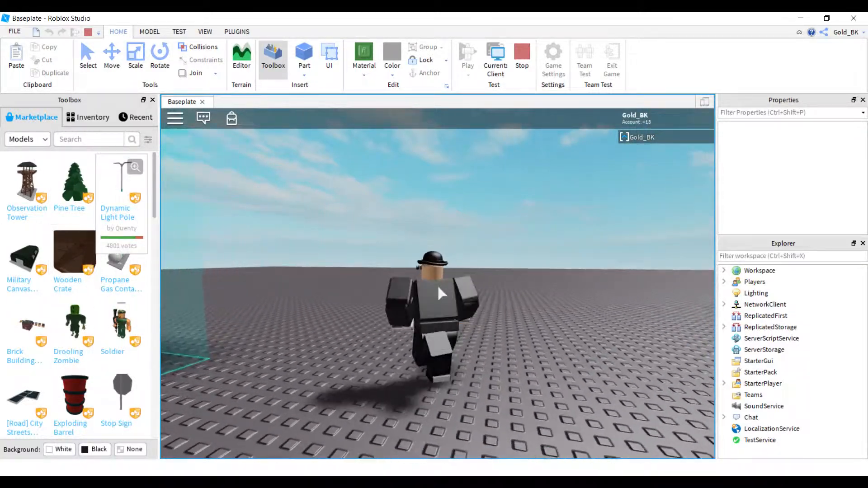
pyautogui.moveTo(438, 287); pyautogui.dragTo(449, 296, button='right')
pyautogui.press('w')
pyautogui.press('s')
pyautogui.press('s')
# Browse the Marketplace models in the Toolbox and enter D in the model search.
pyautogui.scroll(-3, 77, 244)
pyautogui.scroll(3, 78, 244)
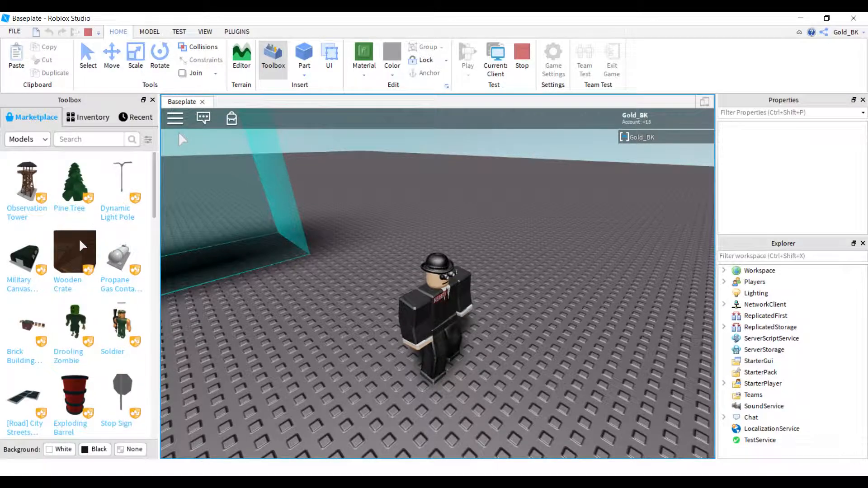
pyautogui.scroll(-3, 63, 317)
pyautogui.scroll(-3, 46, 372)
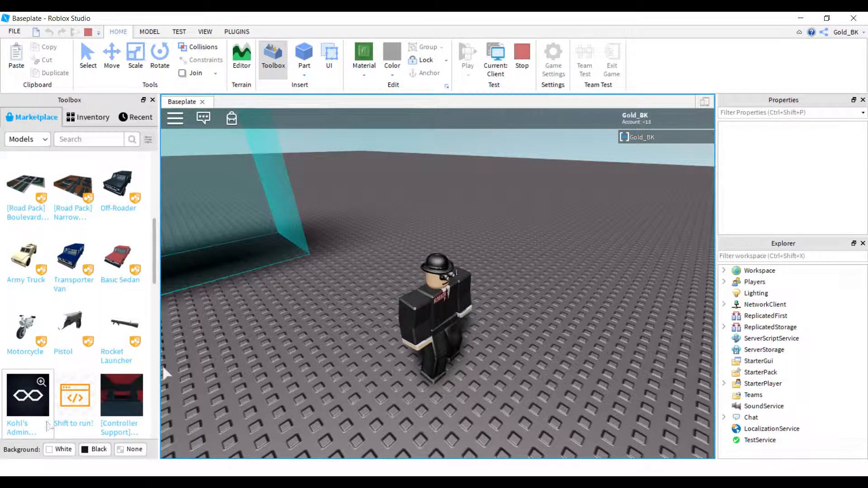
pyautogui.scroll(-2, 42, 416)
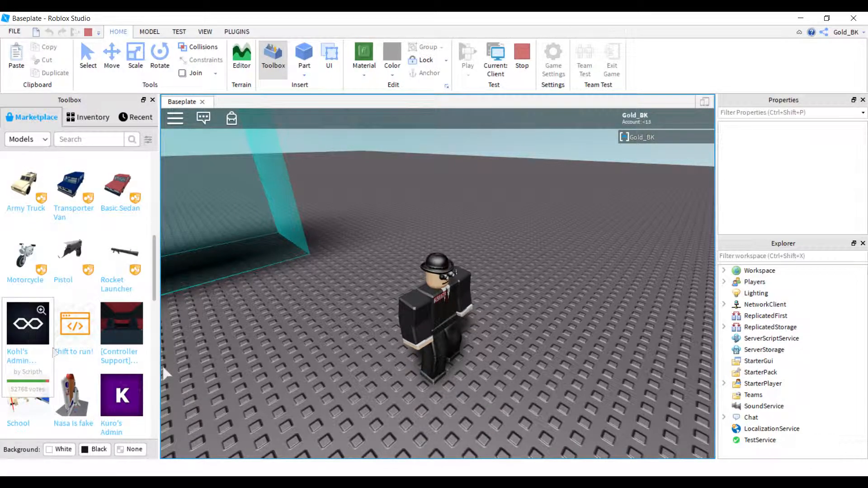
pyautogui.scroll(-4, 75, 425)
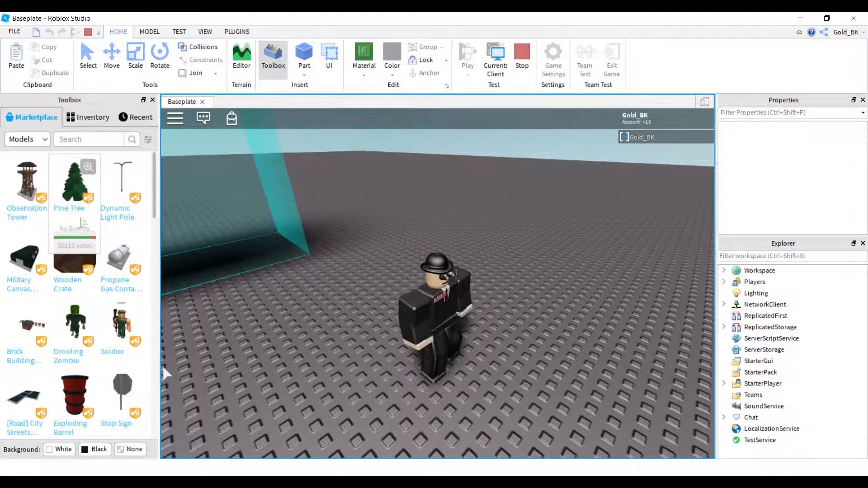
pyautogui.click(91, 140)
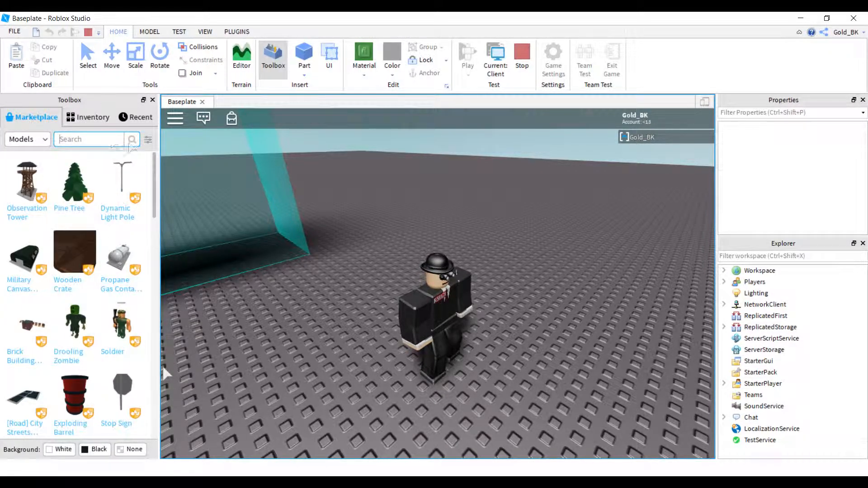
pyautogui.moveTo(368, 311); pyautogui.dragTo(367, 309, button='right')
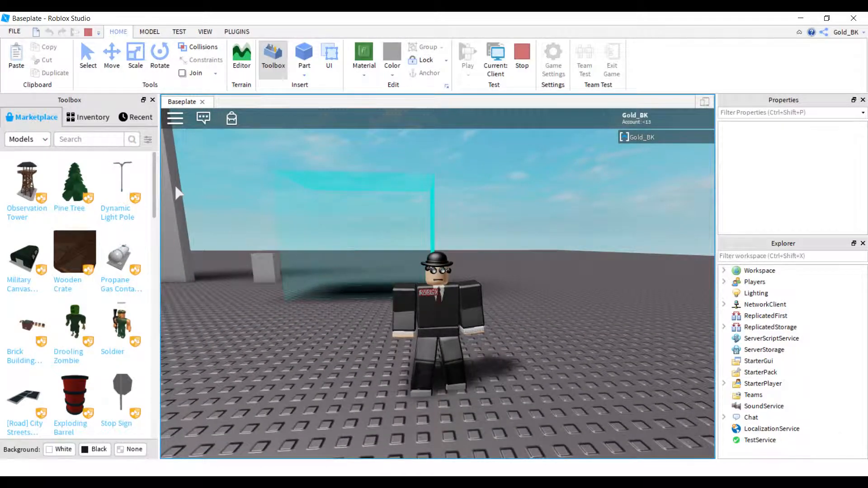
pyautogui.write('DF')
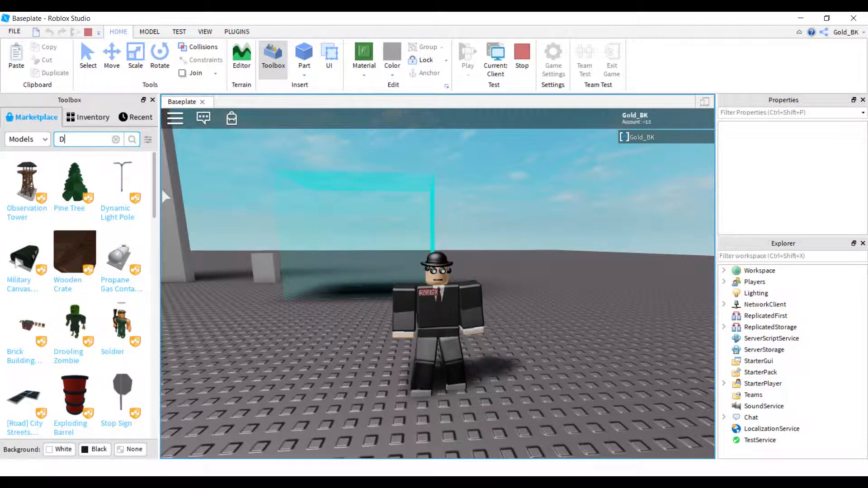
# Walk and jump the character across the baseplate in the running playtest.
pyautogui.moveTo(252, 296); pyautogui.dragTo(252, 296, button='right')
pyautogui.press('w')
pyautogui.press('s')
pyautogui.press('w')
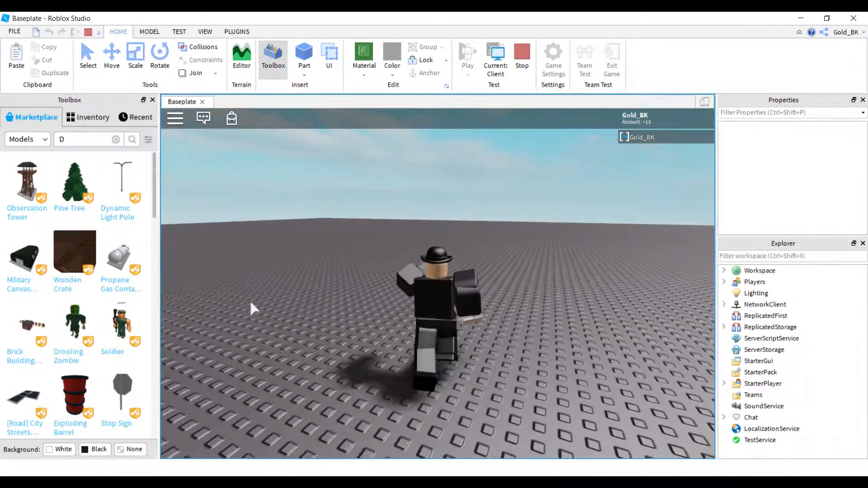
pyautogui.press('space')
pyautogui.press('a')
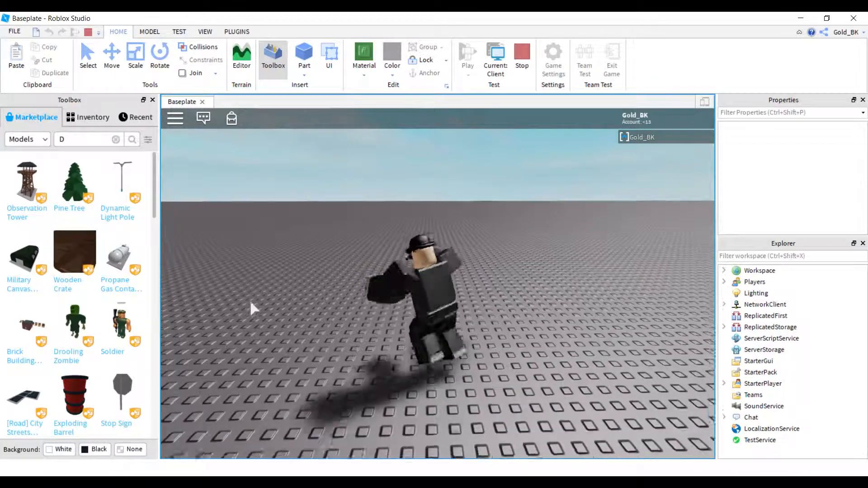
pyautogui.press('space')
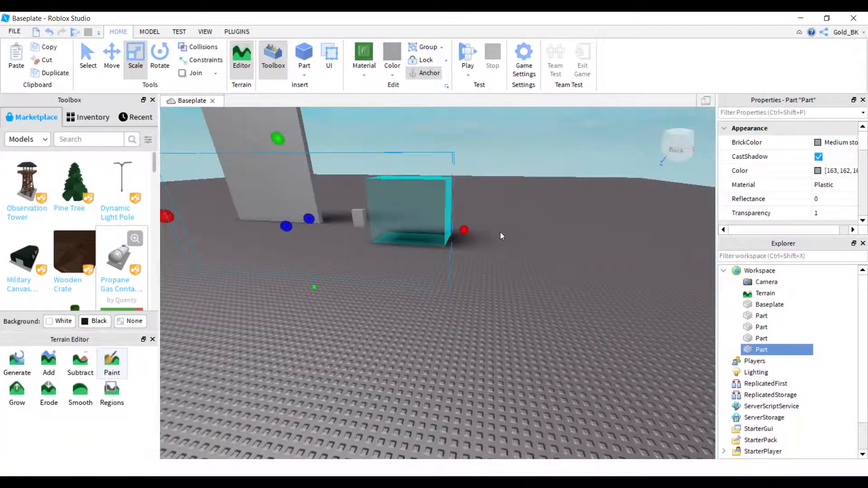
pyautogui.click(533, 278)
pyautogui.press('w')
pyautogui.moveTo(533, 277); pyautogui.dragTo(378, 109, button='right')
pyautogui.press('s')
pyautogui.press('w')
# Open the Game Settings and review the Avatar, Options and World settings.
pyautogui.click(524, 56)
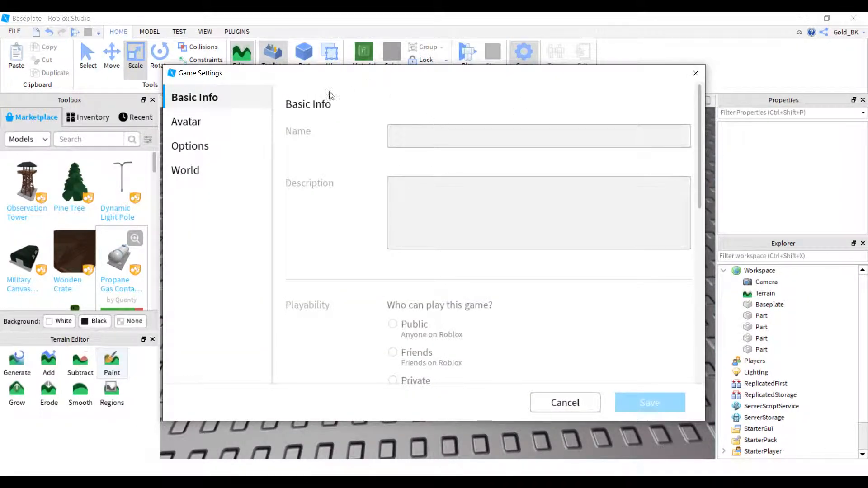
pyautogui.click(242, 130)
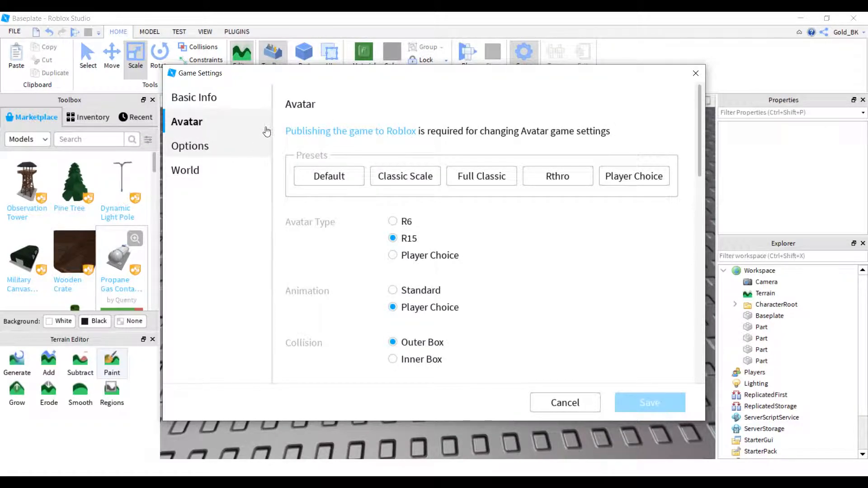
pyautogui.click(226, 146)
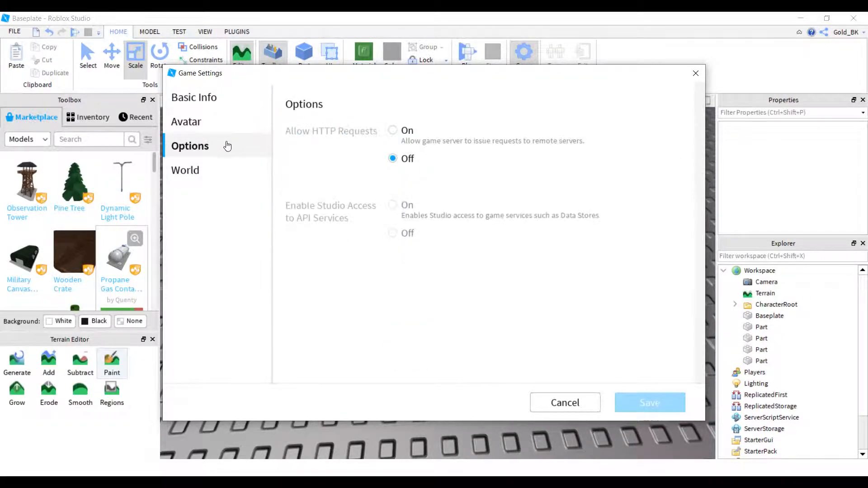
pyautogui.click(218, 177)
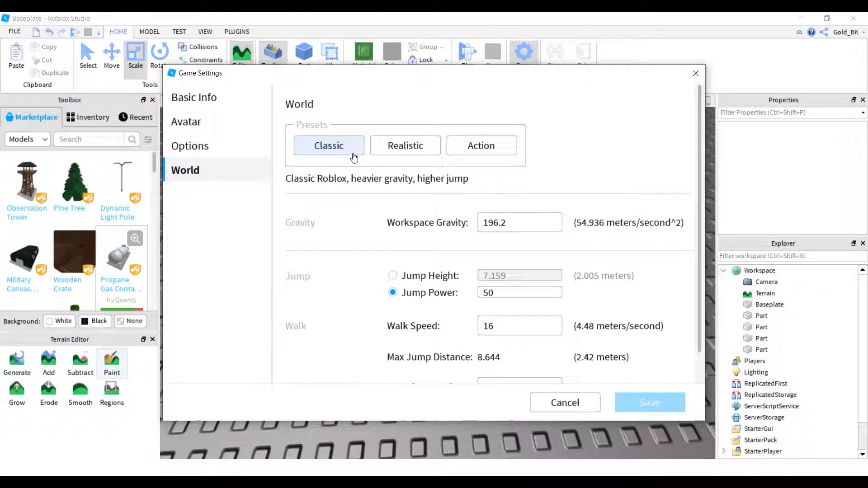
# Try the Realistic world preset, switch to the Action preset and save the game settings.
pyautogui.click(407, 147)
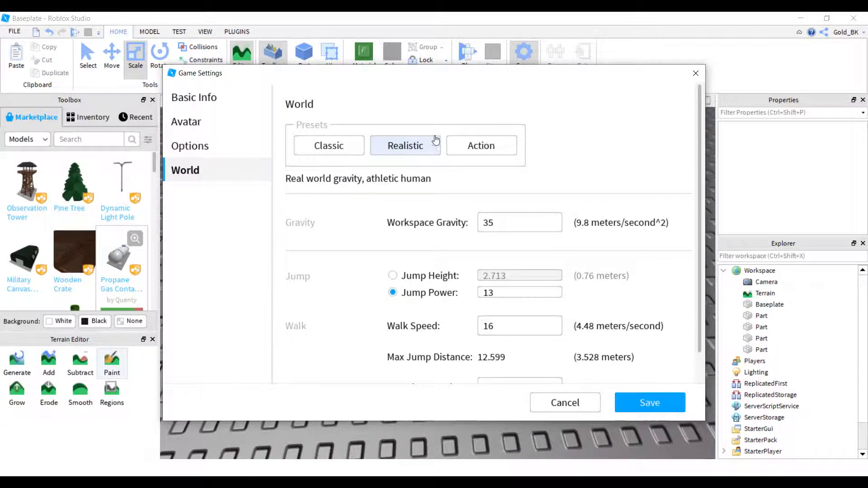
pyautogui.click(491, 149)
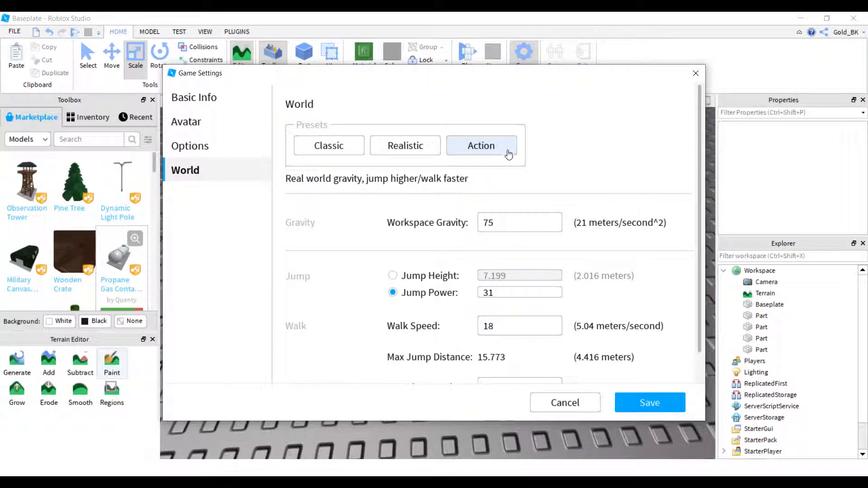
pyautogui.click(663, 403)
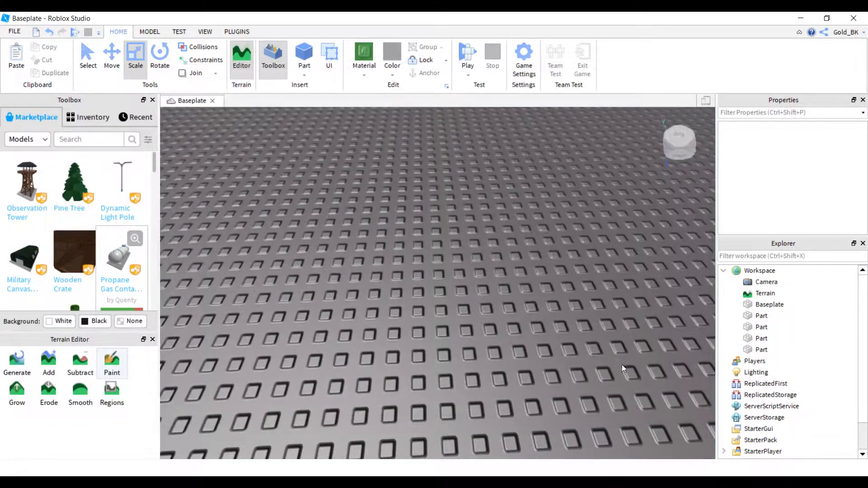
# Playtest the Action preset by walking and jumping with the character near the parts, and stop the playtest.
pyautogui.click(466, 53)
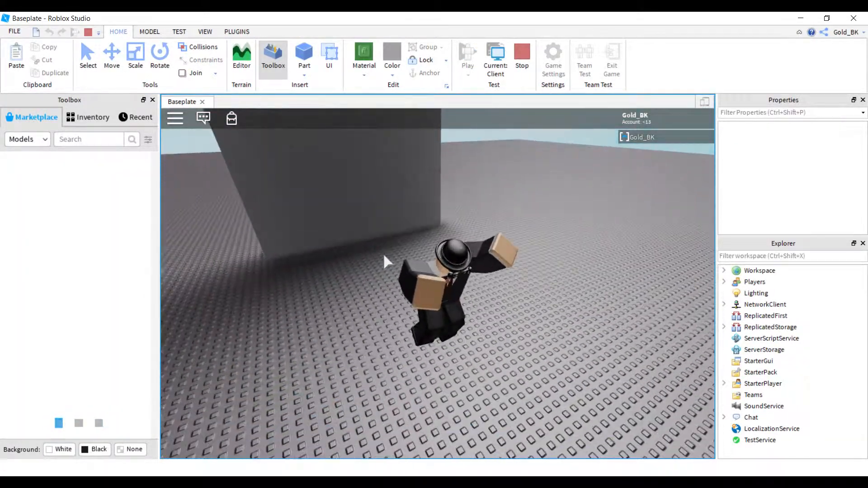
pyautogui.press('w')
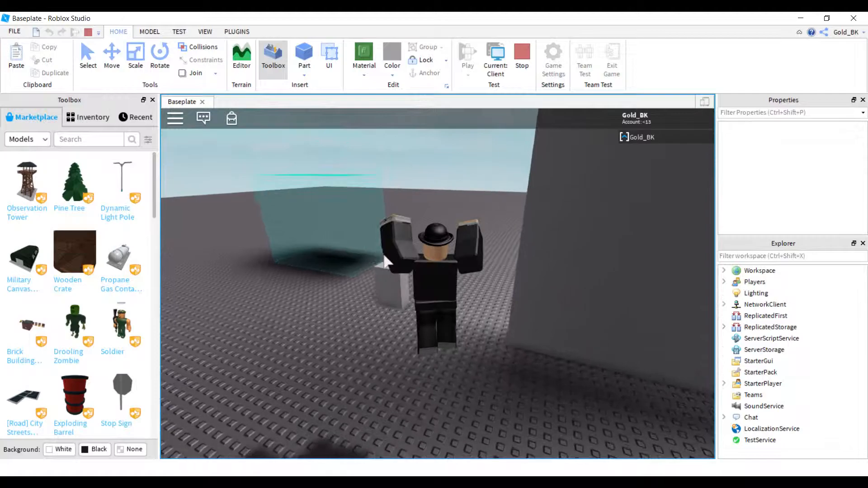
pyautogui.press('space')
pyautogui.press('s')
pyautogui.moveTo(405, 244); pyautogui.dragTo(407, 247, button='right')
pyautogui.click(521, 65)
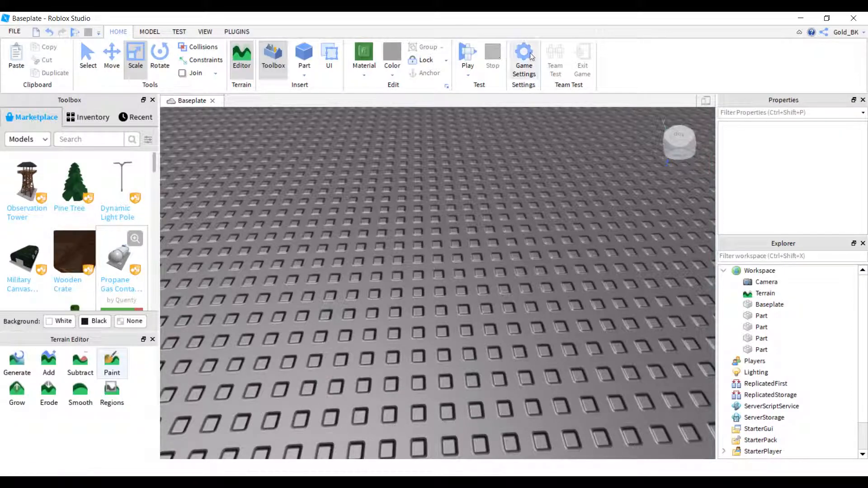
# Set the game's World preset to Realistic and save the game settings.
pyautogui.click(532, 57)
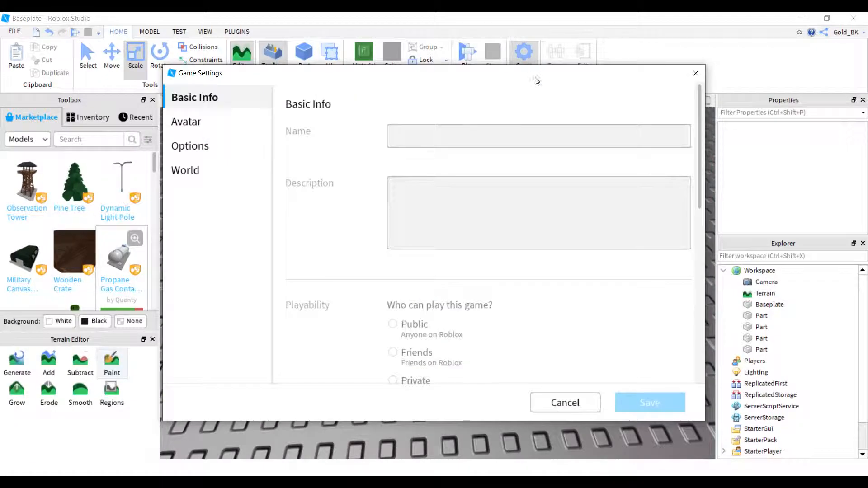
pyautogui.click(185, 170)
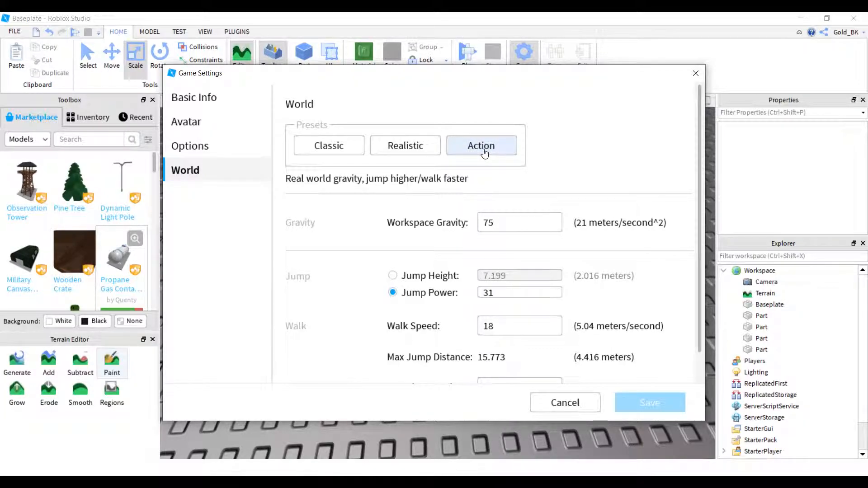
pyautogui.click(427, 148)
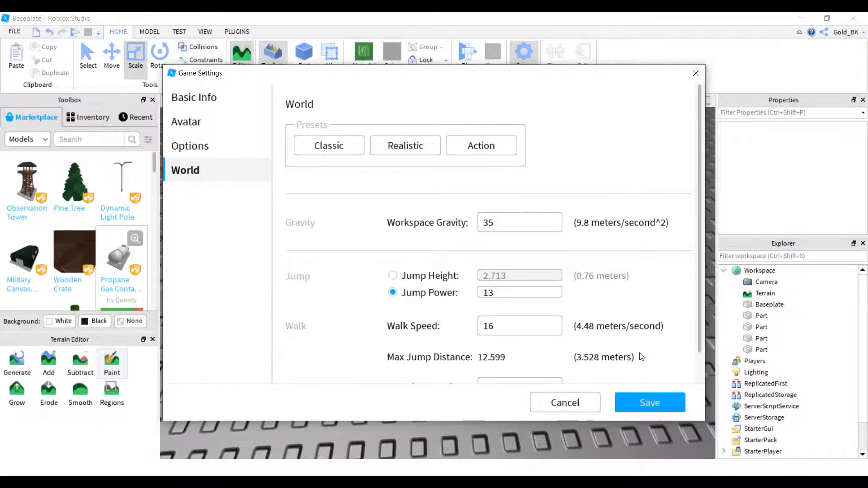
pyautogui.click(639, 405)
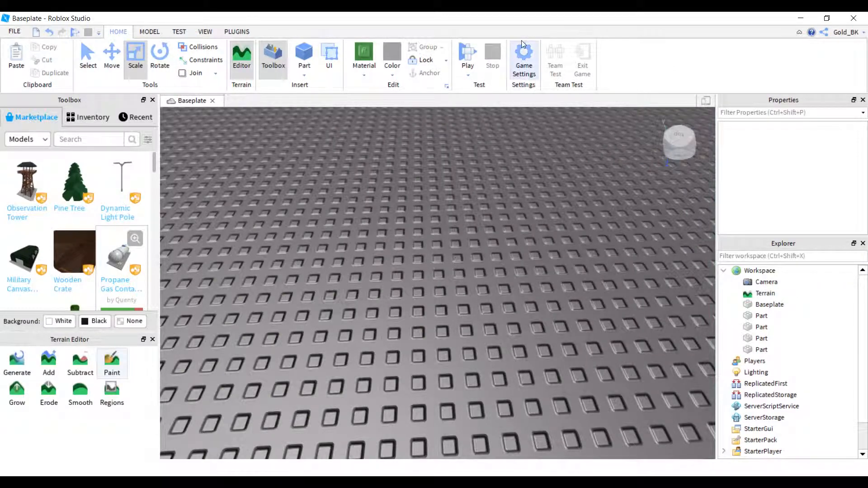
# Playtest the Realistic preset by walking and jumping with the character around the parts, and stop the playtest.
pyautogui.click(460, 47)
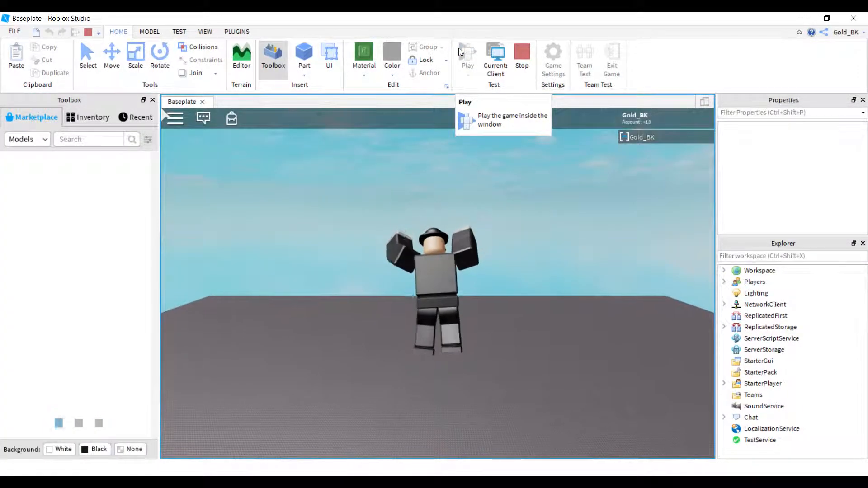
pyautogui.moveTo(428, 341); pyautogui.dragTo(433, 334, button='right')
pyautogui.press('w')
pyautogui.press('space')
pyautogui.press('space')
pyautogui.press('s')
pyautogui.press('space')
pyautogui.press('space')
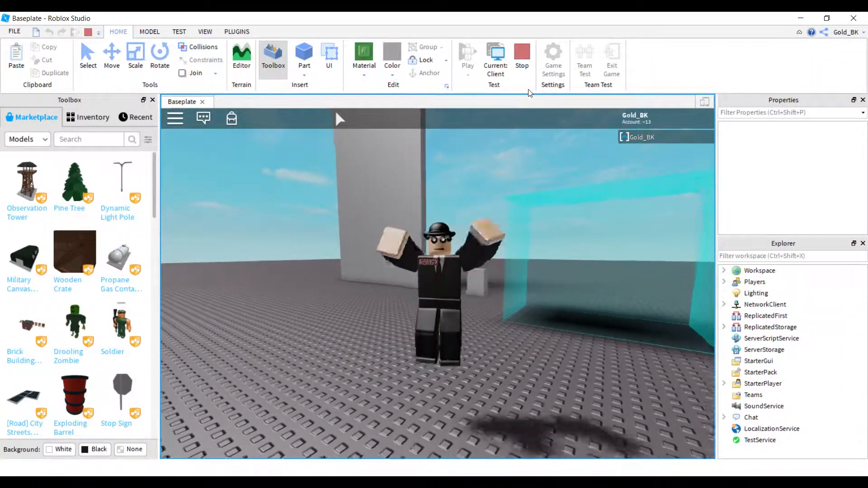
pyautogui.press('w')
pyautogui.press('space')
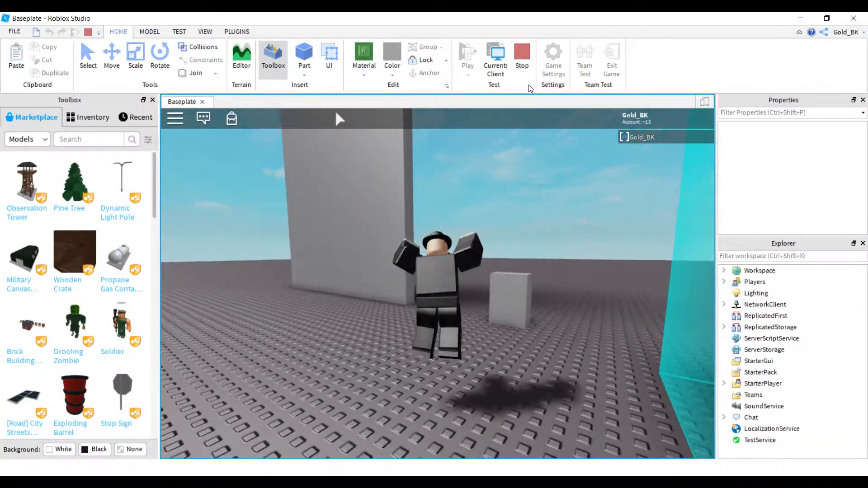
pyautogui.click(528, 66)
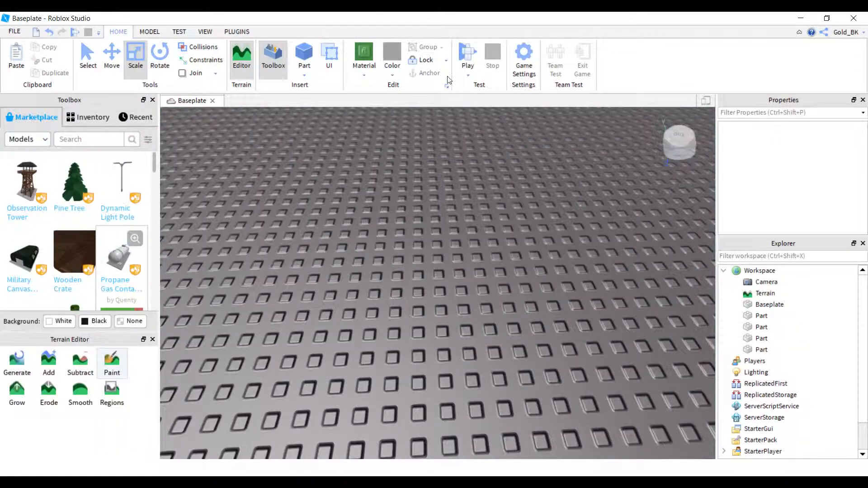
# Set the game's World preset to Classic and save the game settings.
pyautogui.click(526, 63)
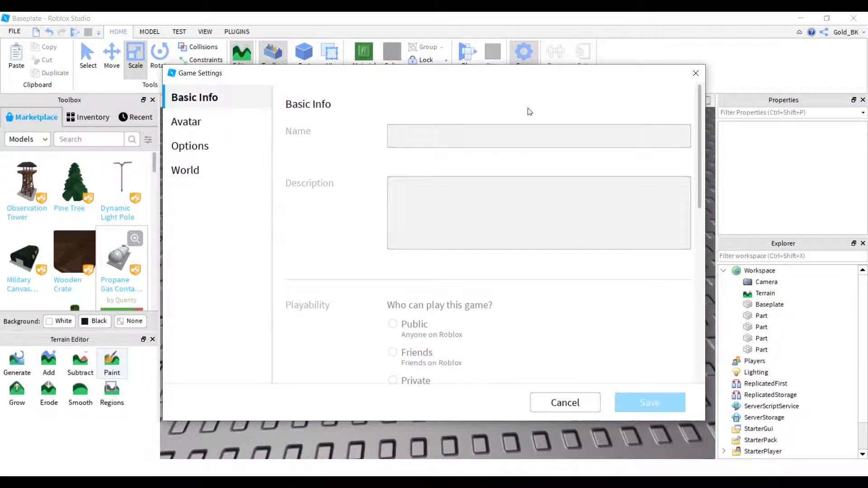
pyautogui.click(201, 171)
pyautogui.click(337, 154)
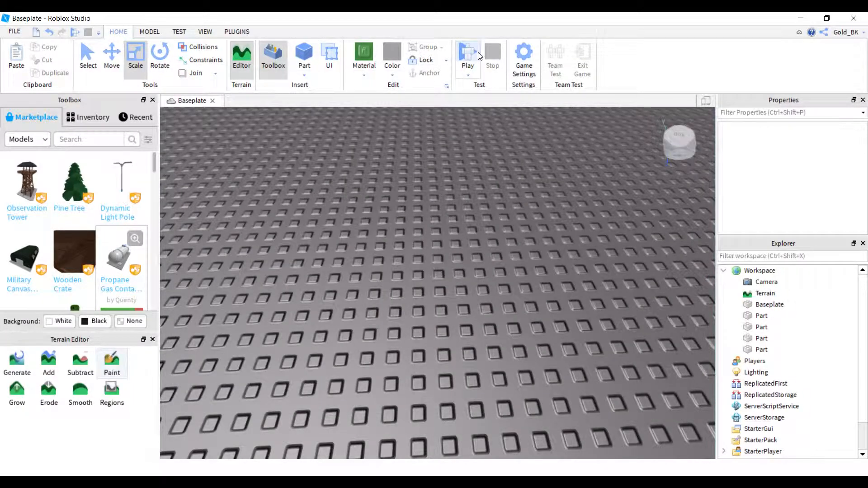
# Playtest the Classic preset by walking and jumping with the character past the tall wall and the cyan block, and stop the playtest.
pyautogui.click(468, 53)
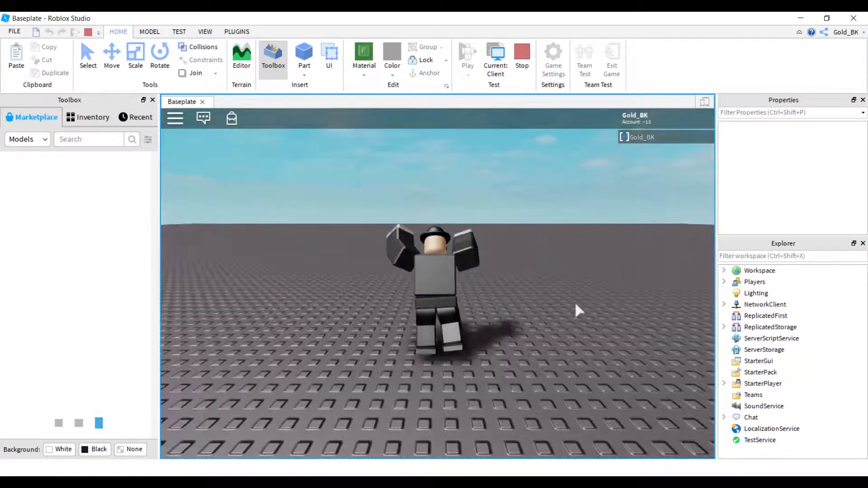
pyautogui.press('w')
pyautogui.press('space')
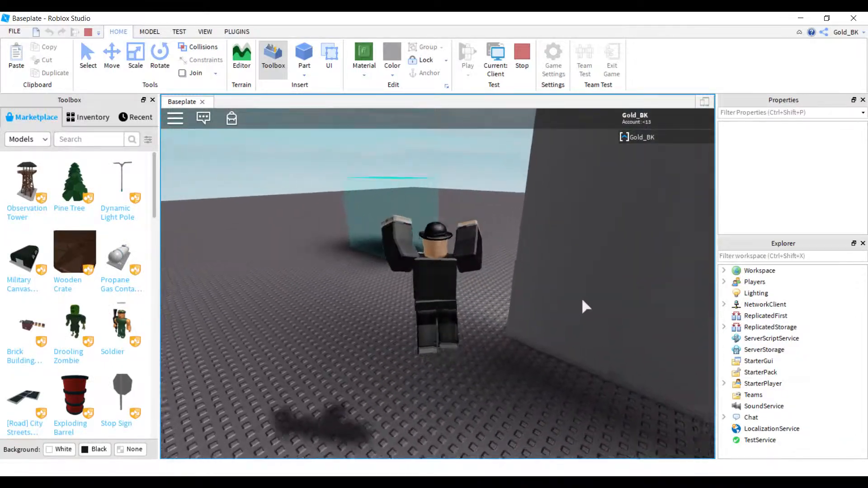
pyautogui.moveTo(582, 298); pyautogui.dragTo(582, 298, button='right')
pyautogui.press('w')
pyautogui.press('space')
pyautogui.press('space')
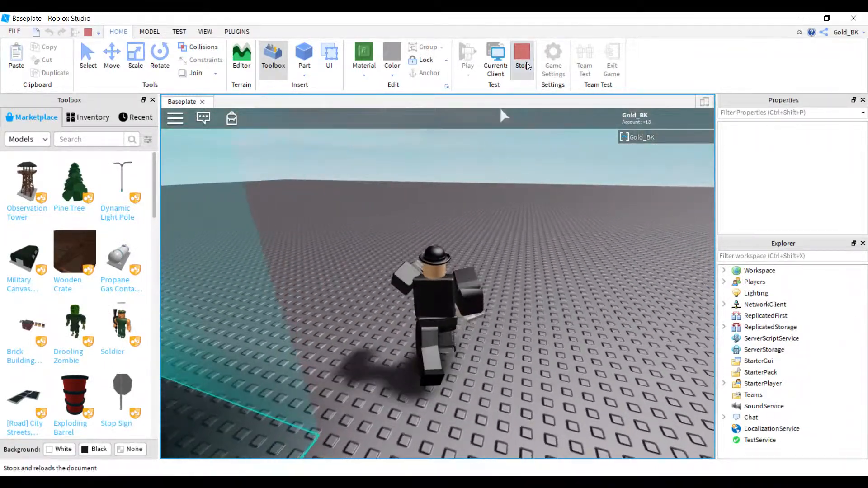
pyautogui.click(522, 58)
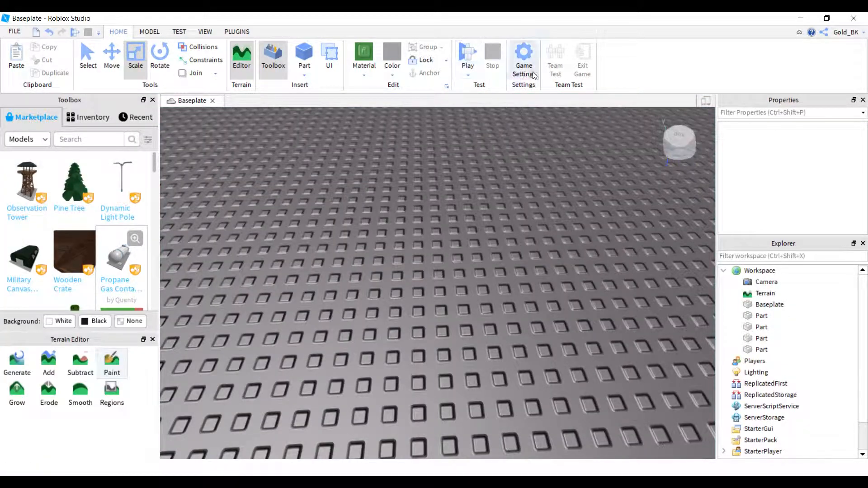
# Set the world's Workspace Gravity to 1000 and Walk Speed to 543543, and save the game settings.
pyautogui.click(533, 75)
pyautogui.click(230, 178)
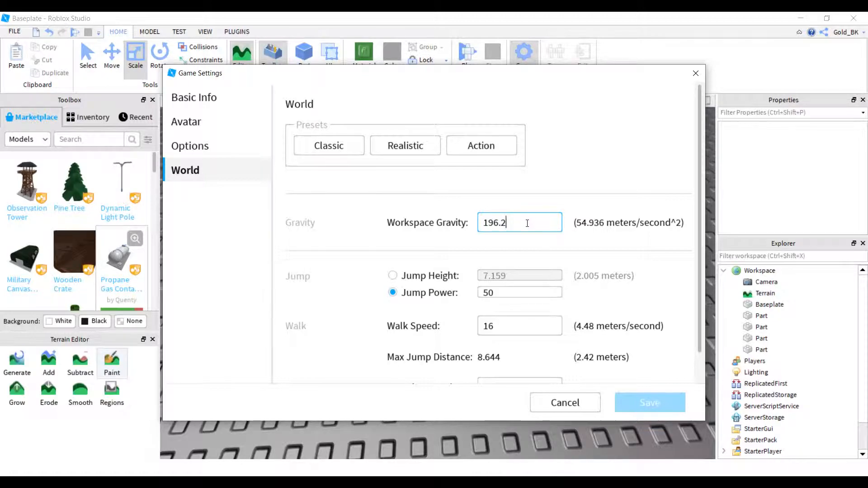
pyautogui.write('\\\\')
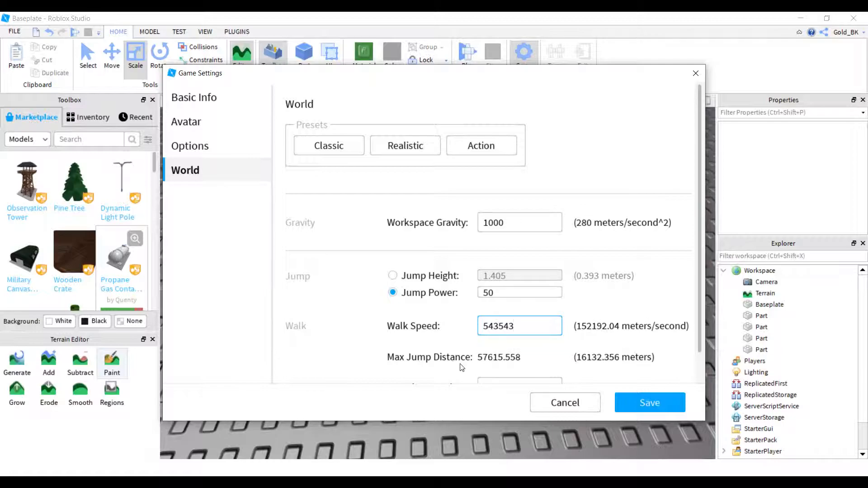
pyautogui.click(669, 412)
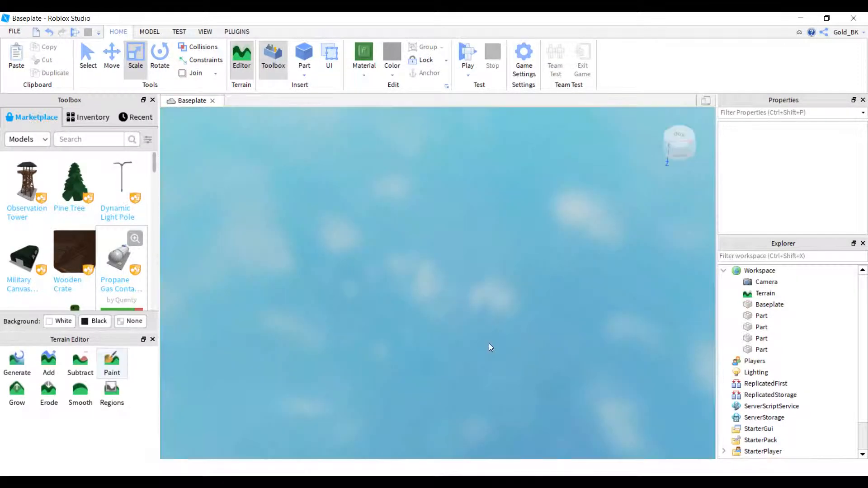
# Playtest the high gravity and extreme walk speed by walking the character across the baseplate, and stop the playtest.
pyautogui.click(473, 50)
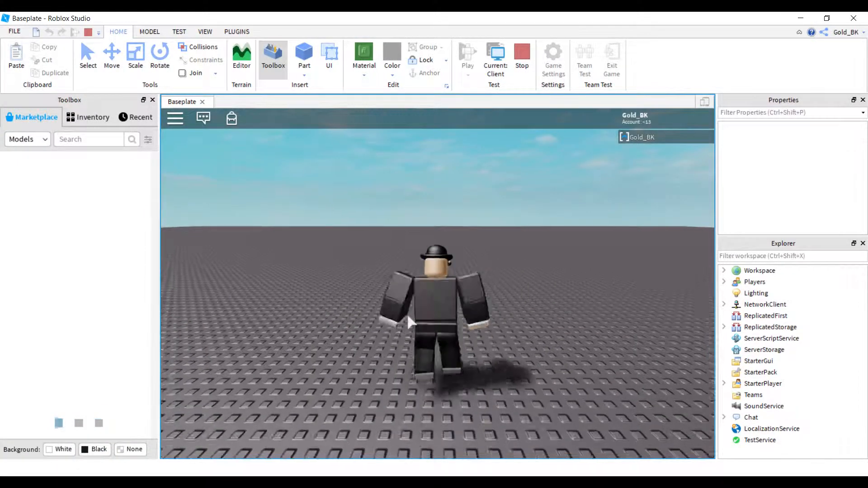
pyautogui.moveTo(426, 306); pyautogui.dragTo(450, 299, button='right')
pyautogui.press('w')
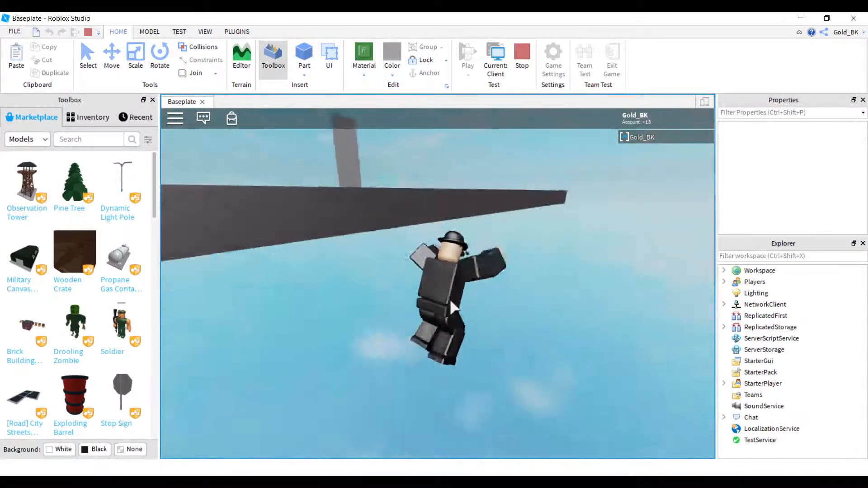
pyautogui.moveTo(450, 299); pyautogui.dragTo(450, 299, button='right')
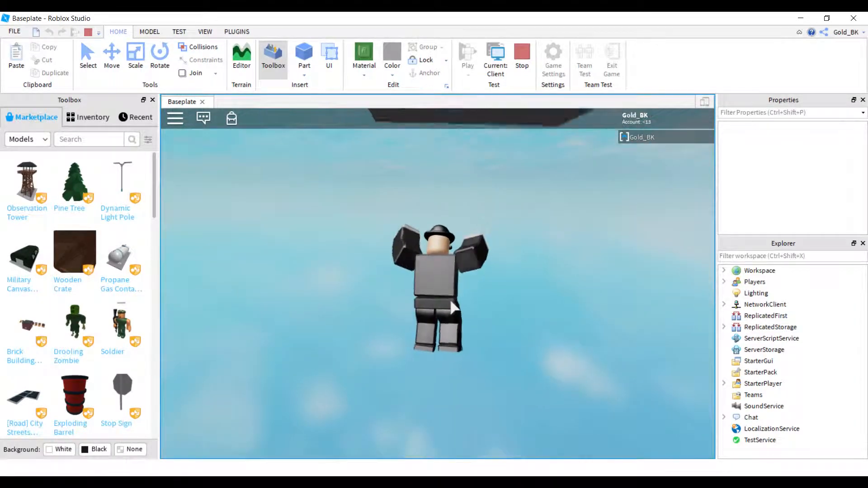
pyautogui.click(521, 51)
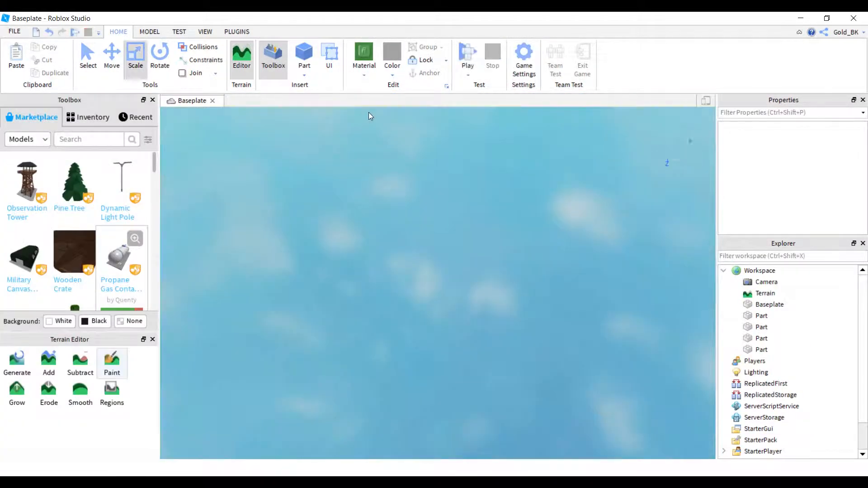
# Set the world's Workspace Gravity to 0.1 and save the game settings.
pyautogui.click(533, 52)
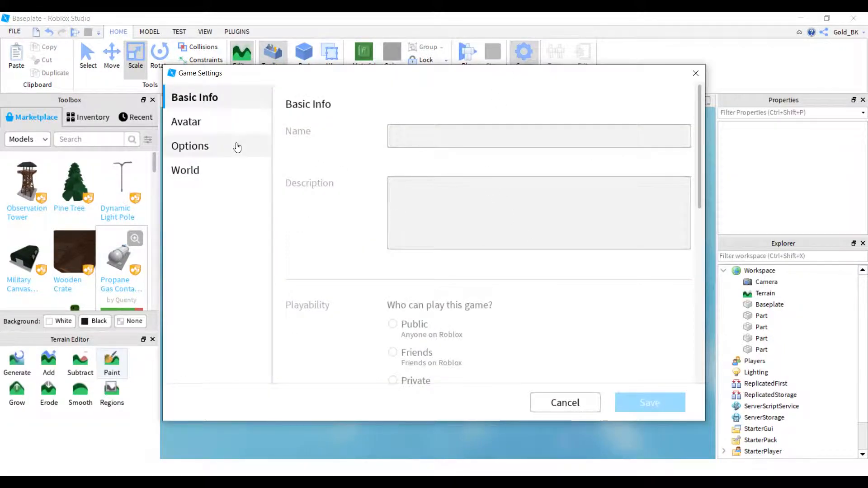
pyautogui.click(232, 168)
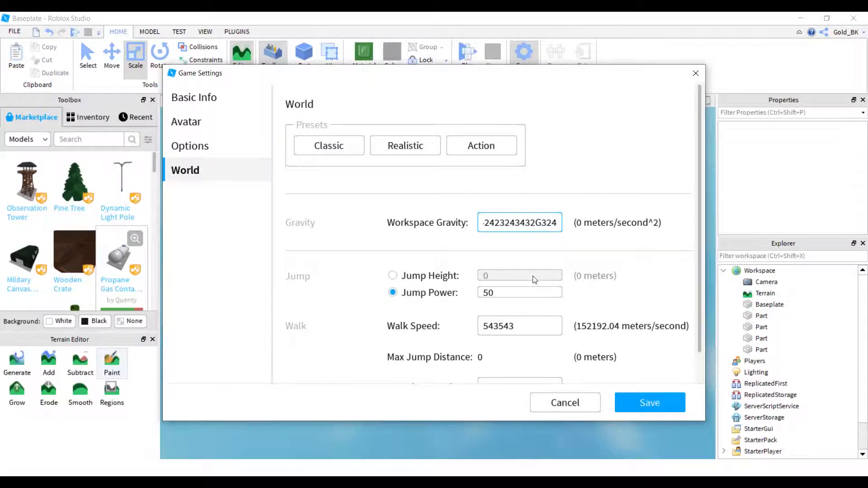
pyautogui.click(539, 329)
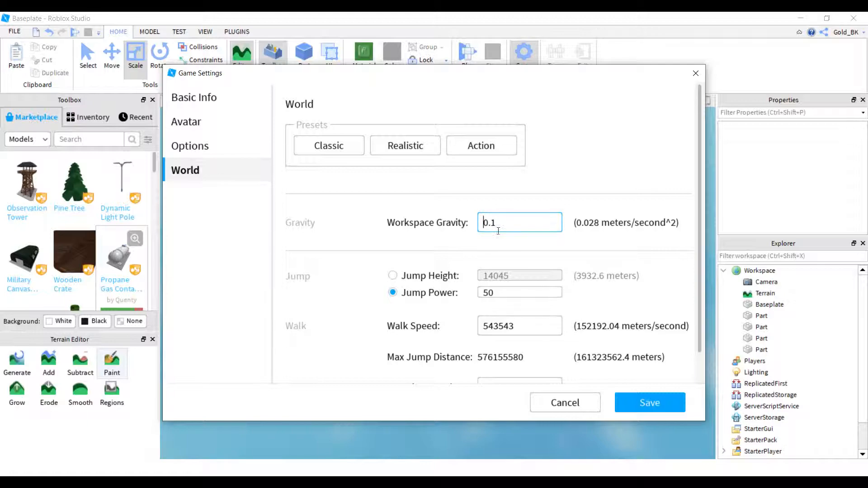
pyautogui.click(652, 410)
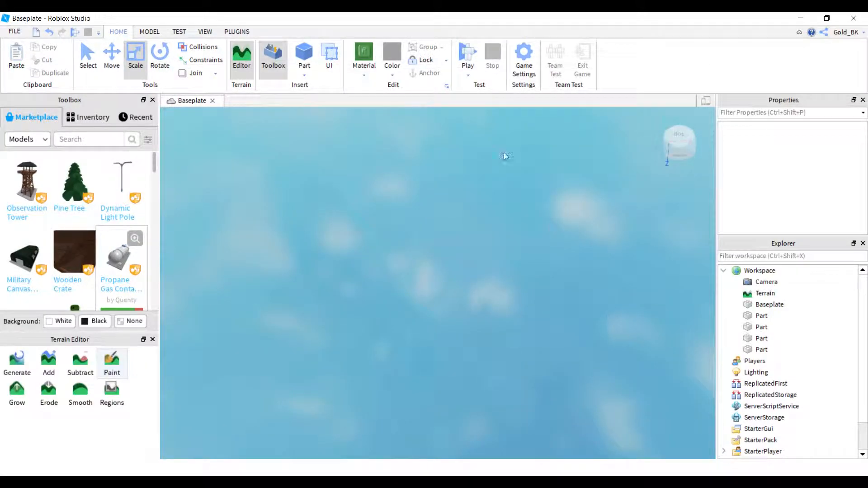
# Playtest the 0.1 gravity by jumping and moving the character high above the baseplate, and stop the playtest.
pyautogui.click(466, 52)
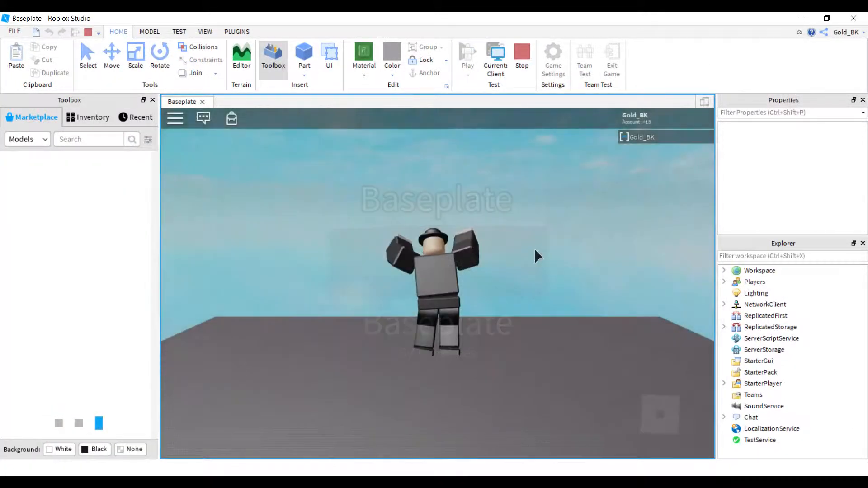
pyautogui.moveTo(333, 359); pyautogui.dragTo(338, 324, button='right')
pyautogui.press('space')
pyautogui.press('space')
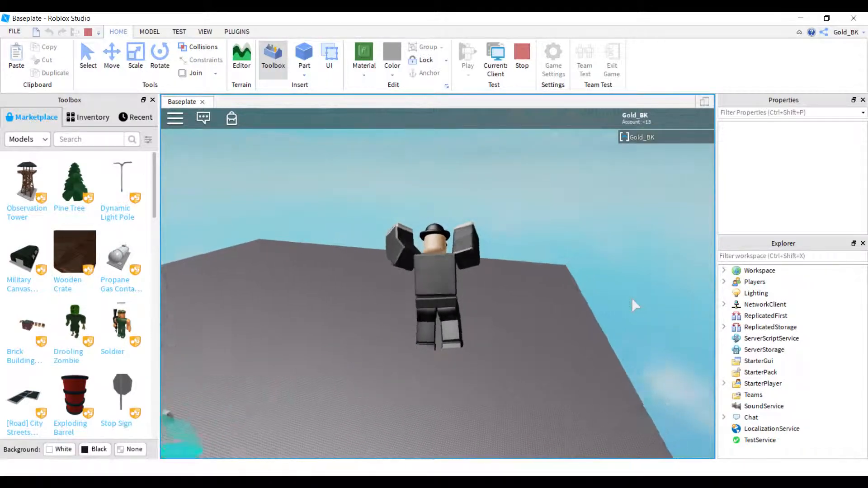
pyautogui.moveTo(632, 299); pyautogui.dragTo(621, 301, button='right')
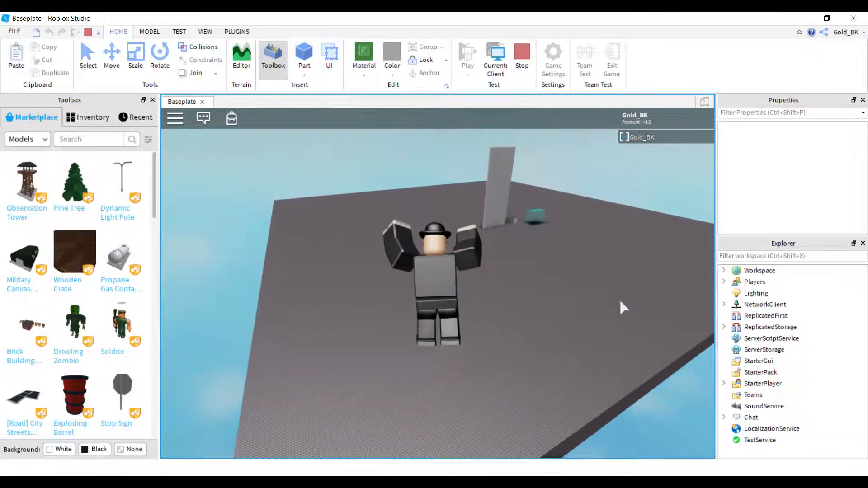
pyautogui.moveTo(620, 301); pyautogui.dragTo(621, 301, button='right')
pyautogui.press('w')
pyautogui.click(523, 61)
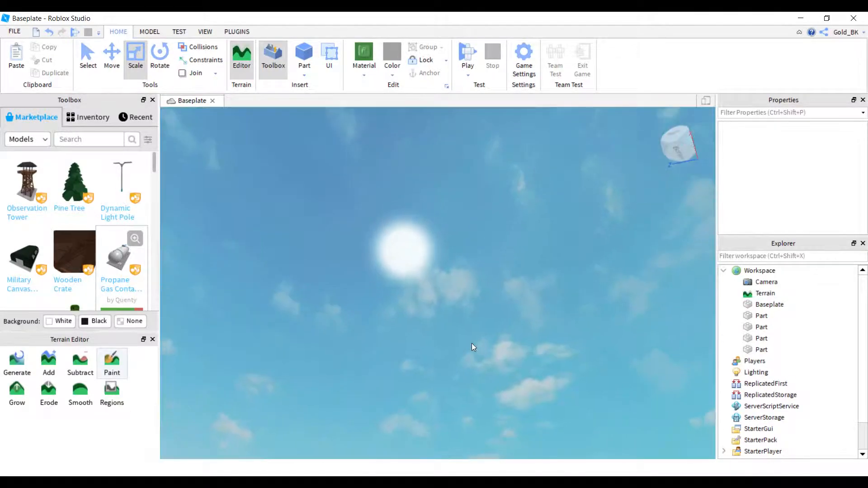
# Try several Avatar presets, ending on avatar type R15 with Player Choice animation and Inner Box collision, and save the game settings.
pyautogui.moveTo(472, 344); pyautogui.dragTo(473, 351, button='right')
pyautogui.press('w')
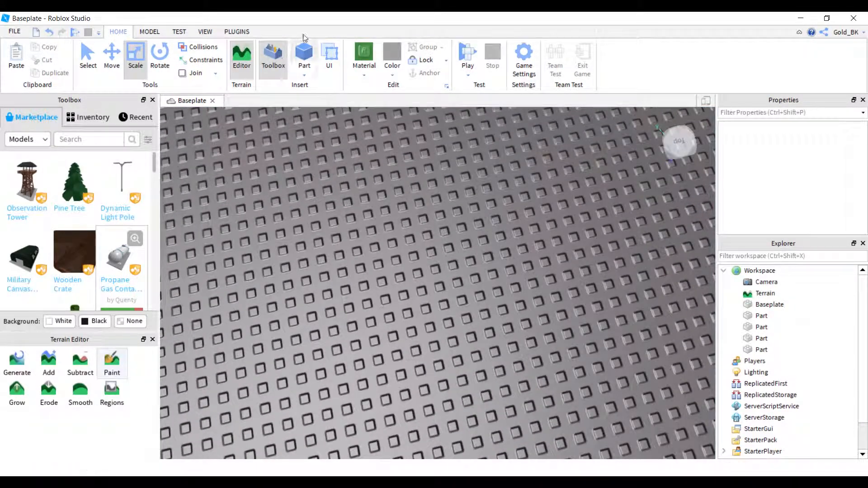
pyautogui.click(517, 60)
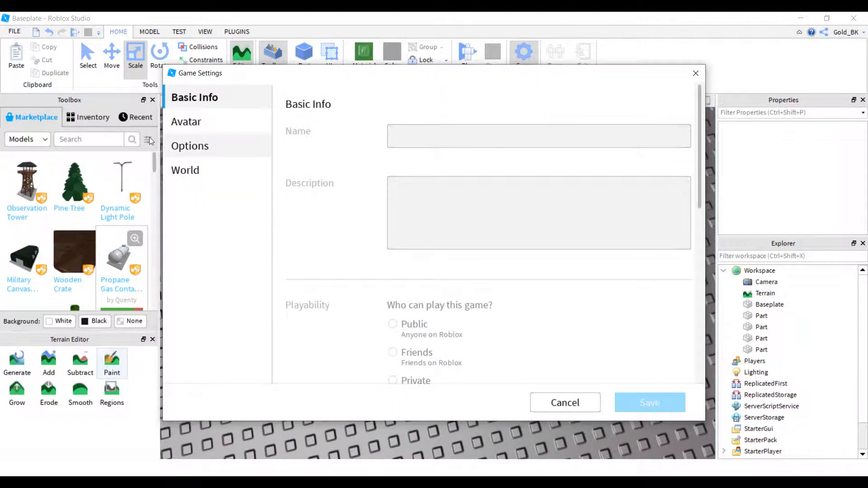
pyautogui.click(194, 122)
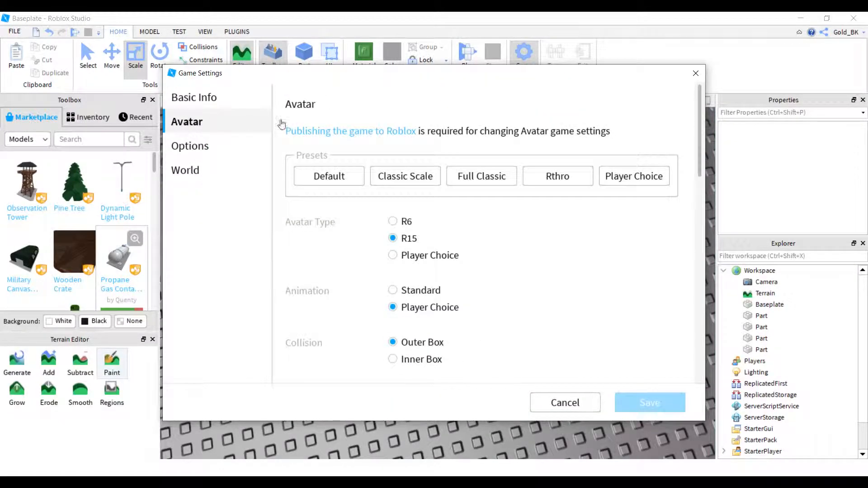
pyautogui.click(409, 181)
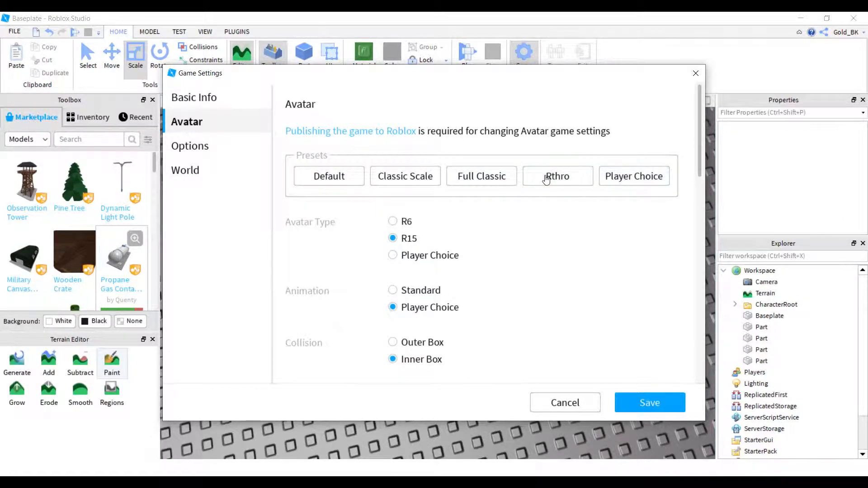
pyautogui.click(649, 182)
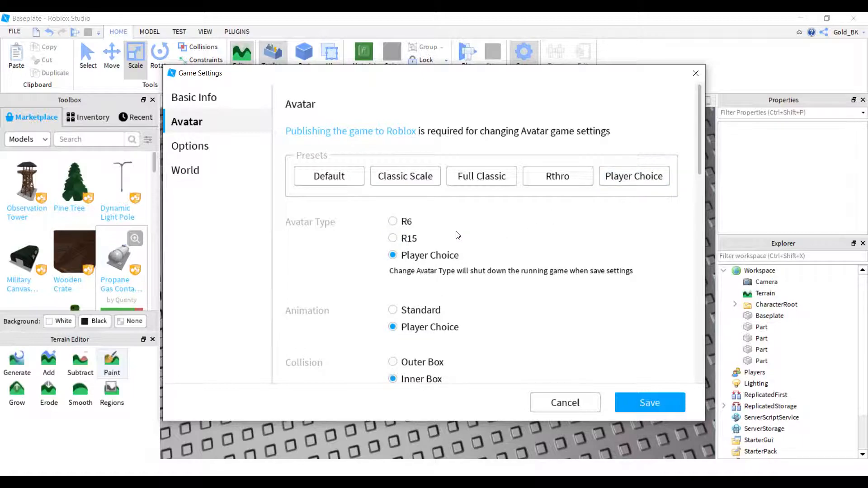
pyautogui.click(469, 184)
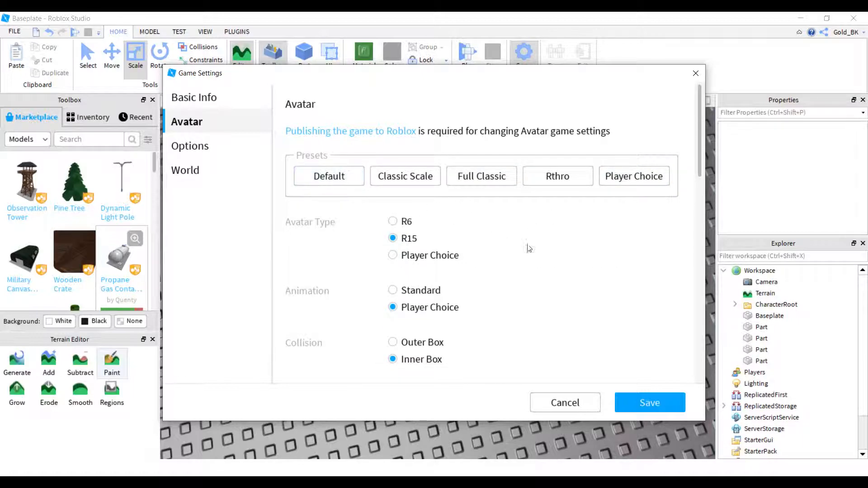
pyautogui.click(653, 403)
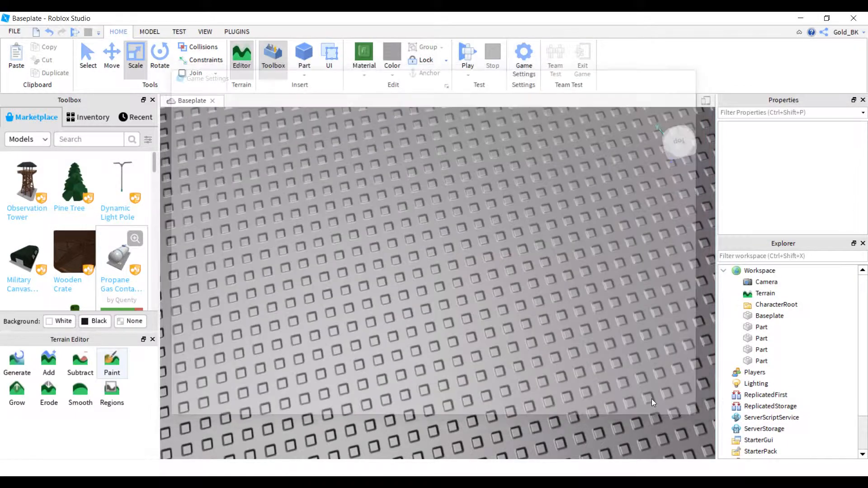
# Playtest the game with the saved avatar settings and stop the playtest.
pyautogui.click(477, 48)
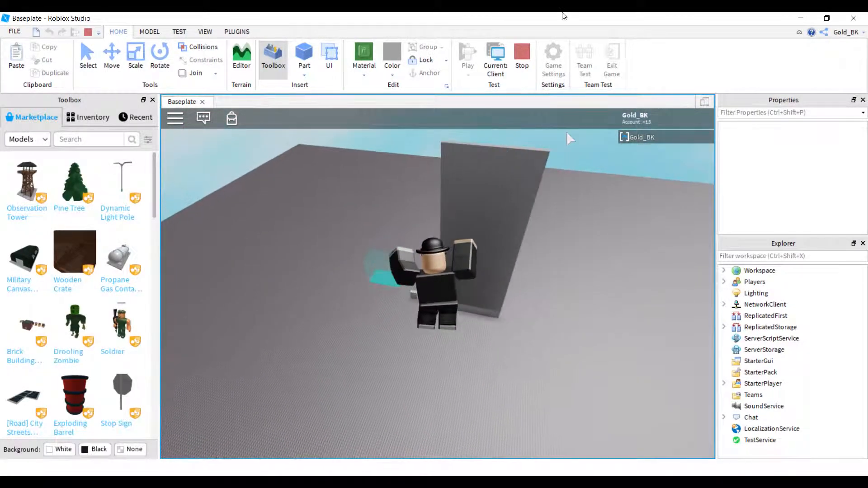
pyautogui.click(533, 67)
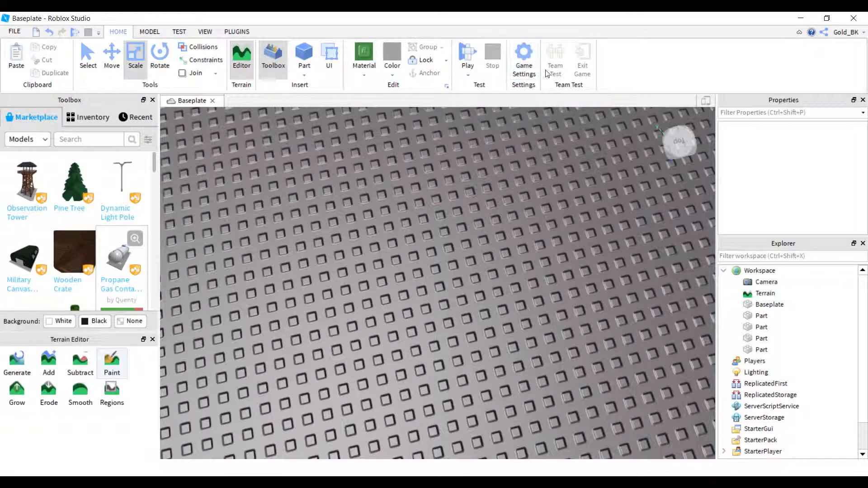
# Reset the gravity and walk speed by applying the Classic World preset, and save the game settings.
pyautogui.click(524, 57)
pyautogui.click(194, 172)
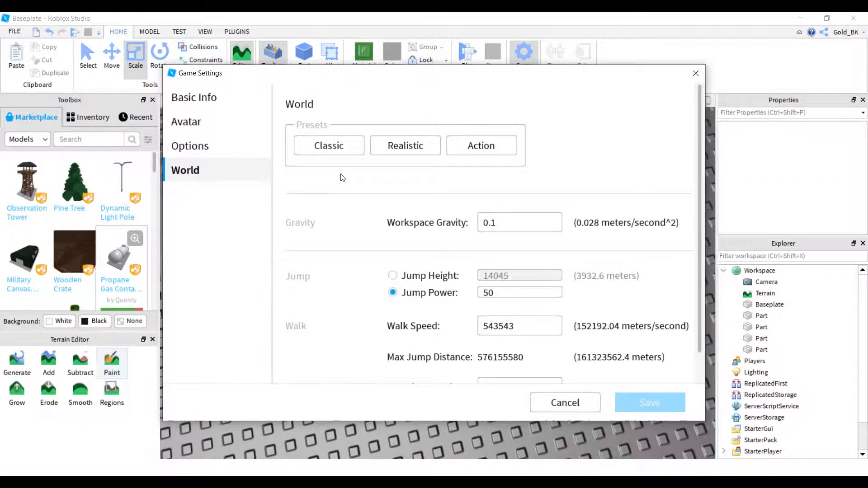
pyautogui.click(339, 158)
pyautogui.click(648, 408)
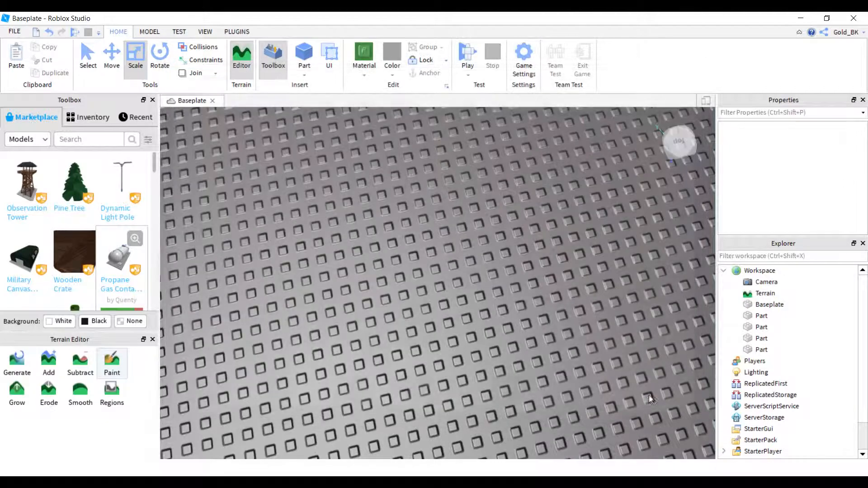
# Playtest the game by walking the character around the baseplate and turning the camera, and stop the playtest.
pyautogui.click(467, 53)
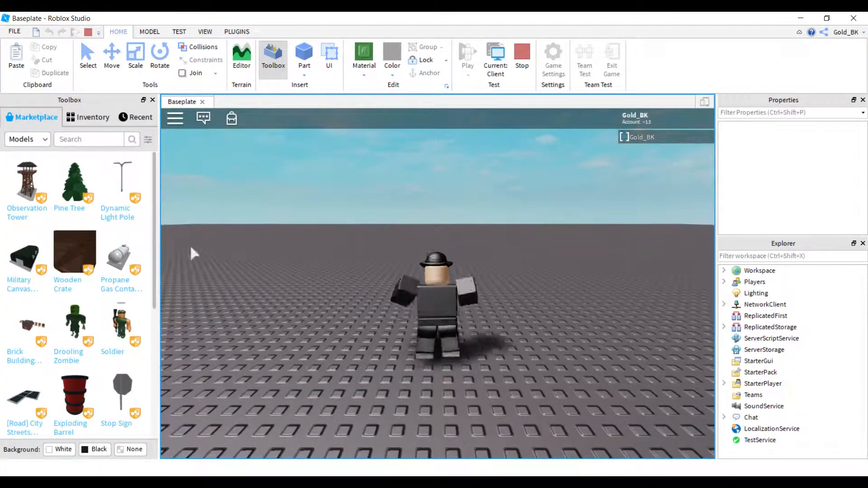
pyautogui.press('w')
pyautogui.moveTo(523, 325); pyautogui.dragTo(541, 302, button='right')
pyautogui.press('s')
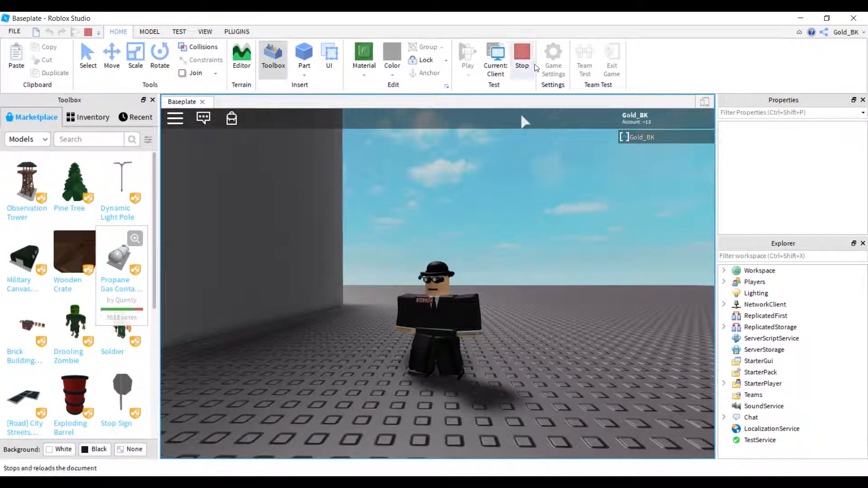
pyautogui.click(522, 54)
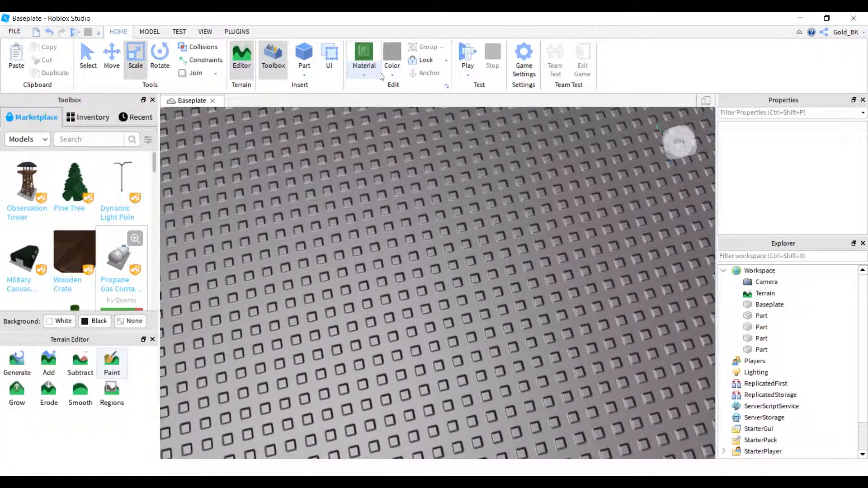
# Reopen the Avatar settings, keep R15 with Player Choice animation and Inner Box collision, and save the game settings.
pyautogui.click(525, 58)
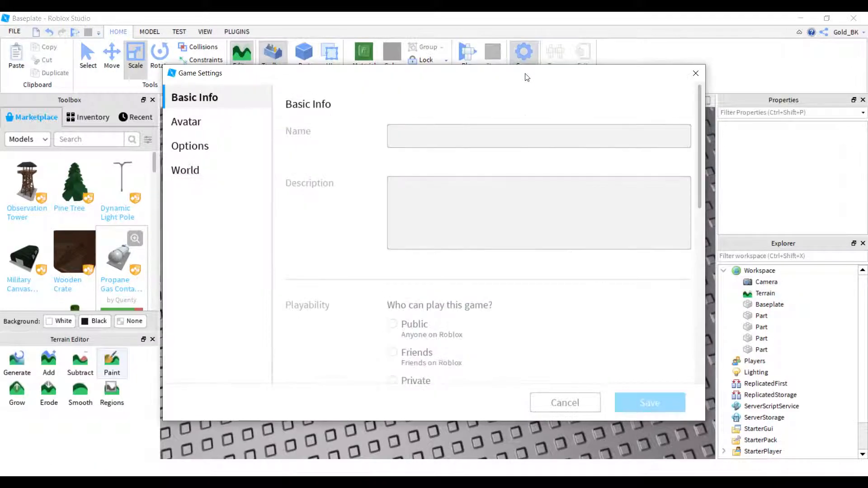
pyautogui.click(240, 125)
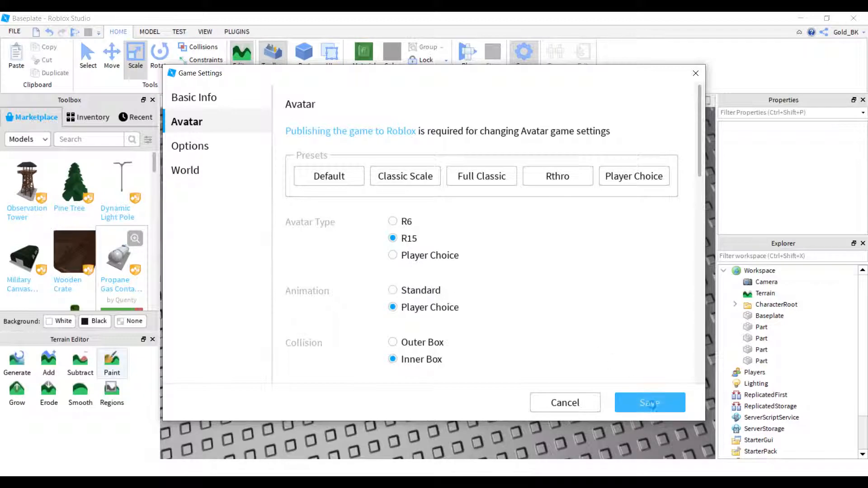
pyautogui.click(651, 402)
# Playtest the saved R15 avatar, turn the camera and walk it backward to see its front, and stop the playtest.
pyautogui.click(469, 56)
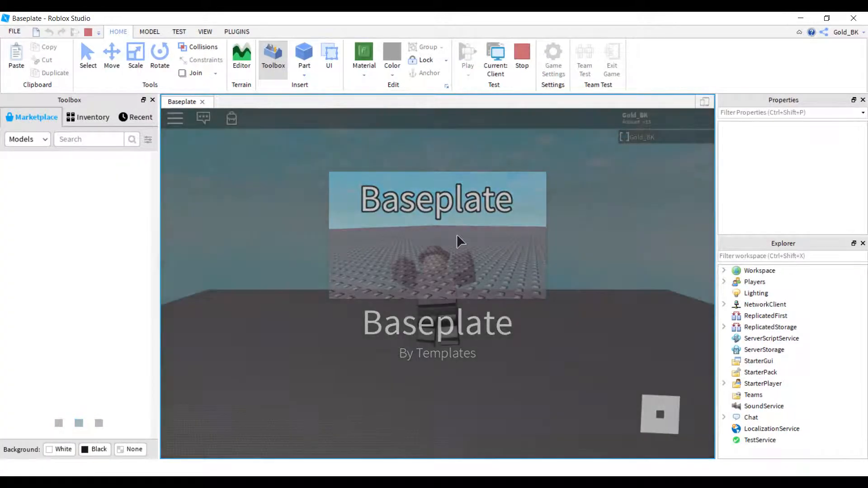
pyautogui.moveTo(498, 221); pyautogui.dragTo(568, 189, button='right')
pyautogui.press('s')
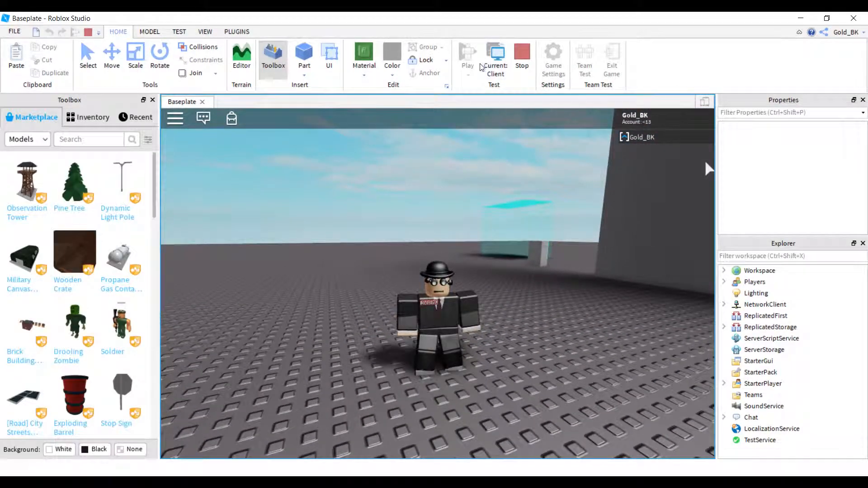
pyautogui.click(521, 59)
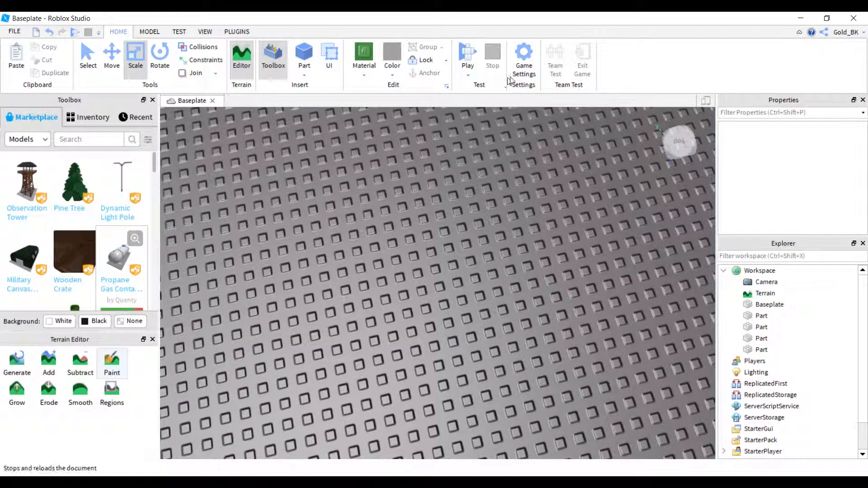
# Apply the Classic Scale avatar preset and save the game settings.
pyautogui.click(525, 61)
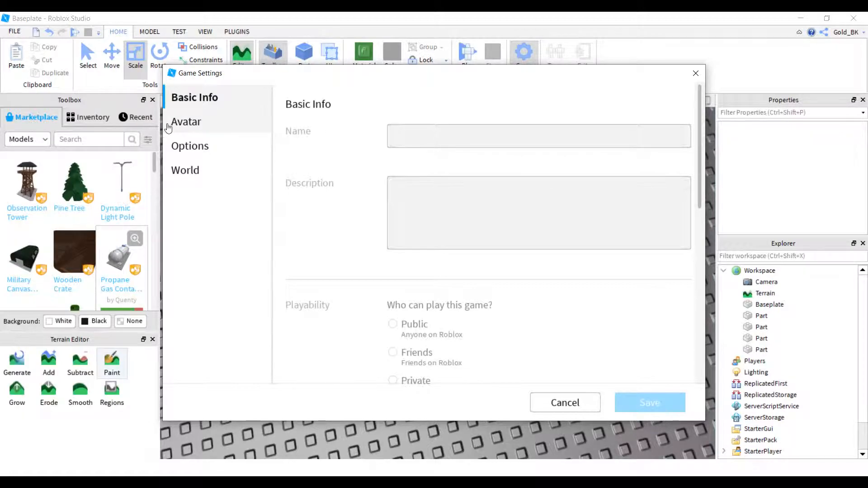
pyautogui.click(223, 127)
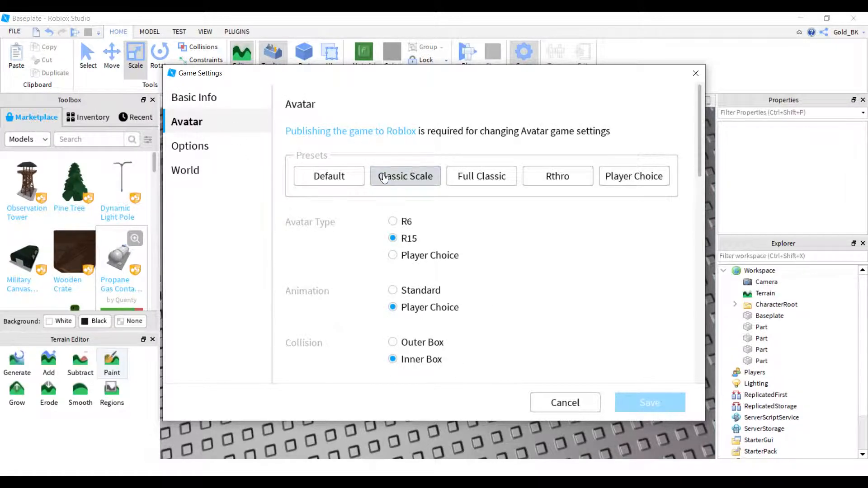
pyautogui.click(384, 178)
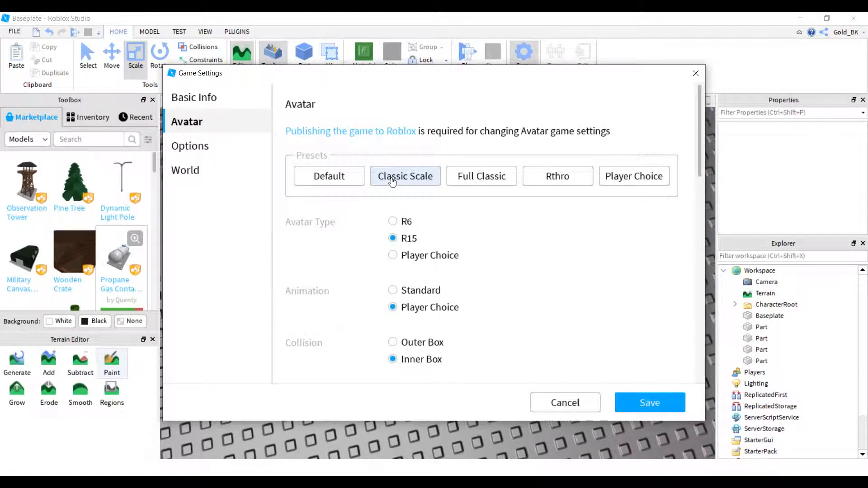
pyautogui.click(637, 401)
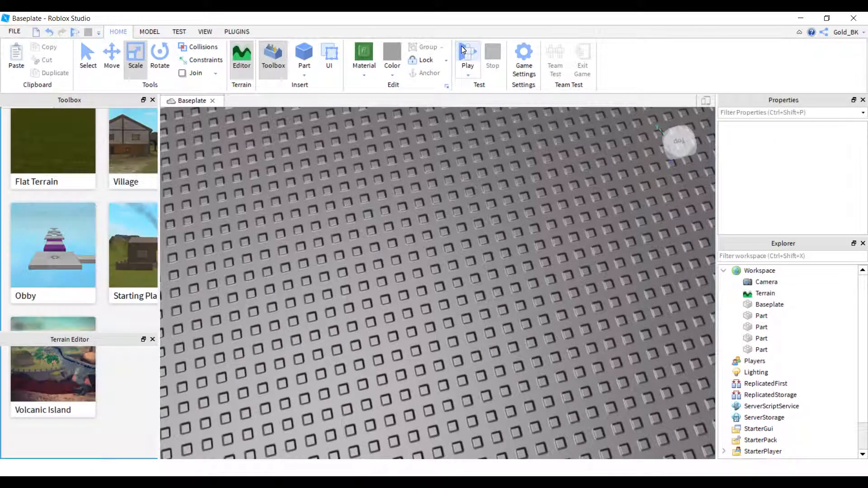
# Playtest the Classic Scale avatar by walking forward on the baseplate, and stop the playtest.
pyautogui.click(466, 56)
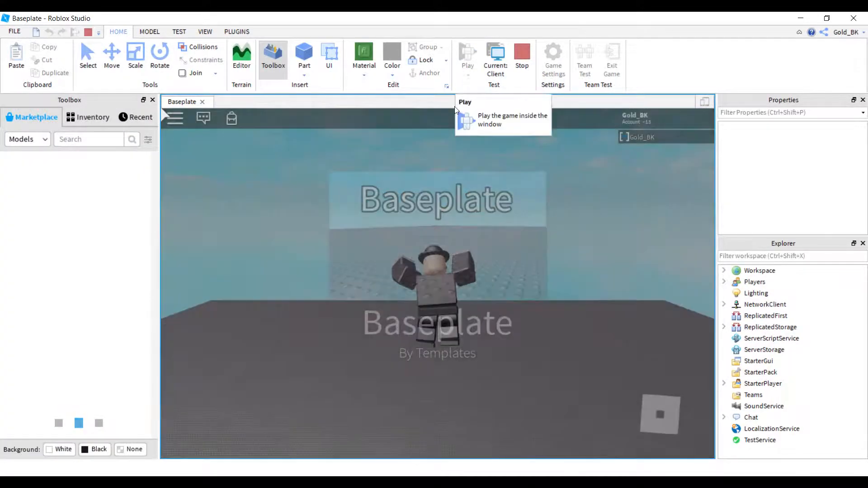
pyautogui.press('w')
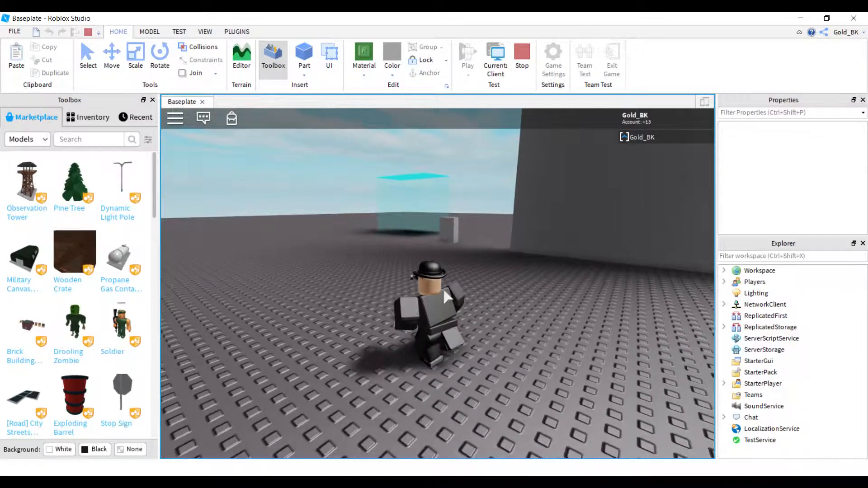
pyautogui.click(521, 57)
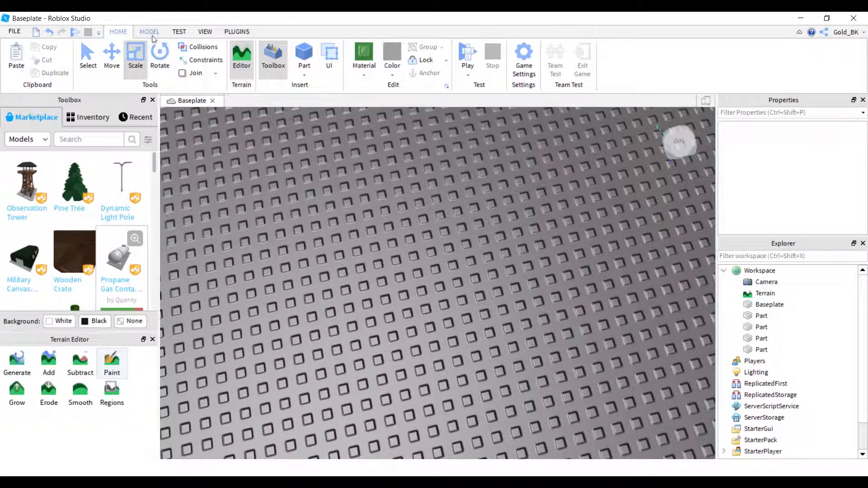
# Set the avatar type to R6 with Standard animation, review the Body Parts overrides, and save the game settings.
pyautogui.click(525, 53)
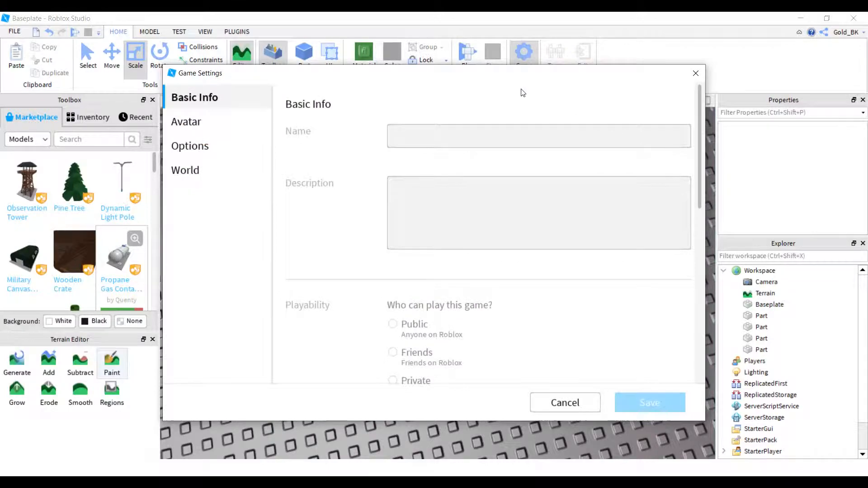
pyautogui.click(269, 122)
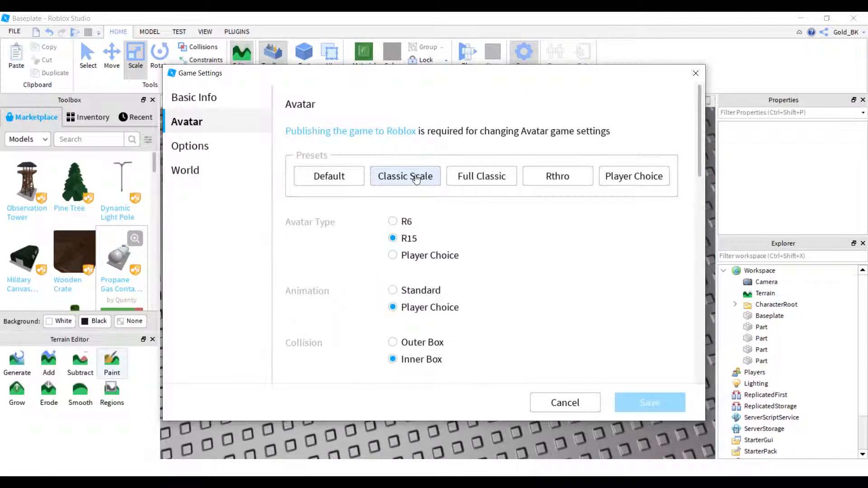
pyautogui.click(393, 221)
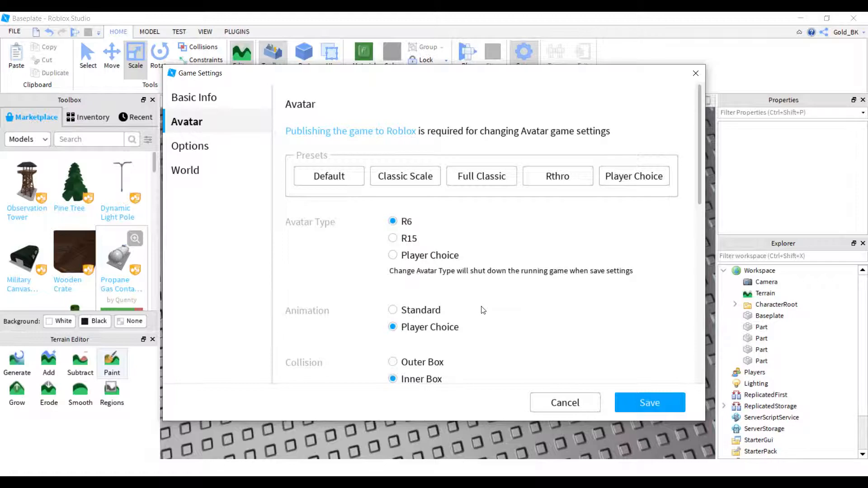
pyautogui.scroll(-2, 483, 310)
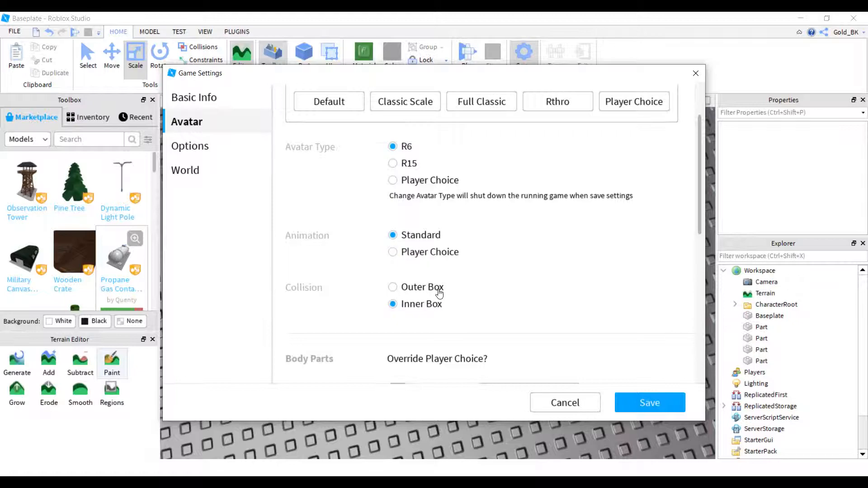
pyautogui.scroll(-4, 440, 293)
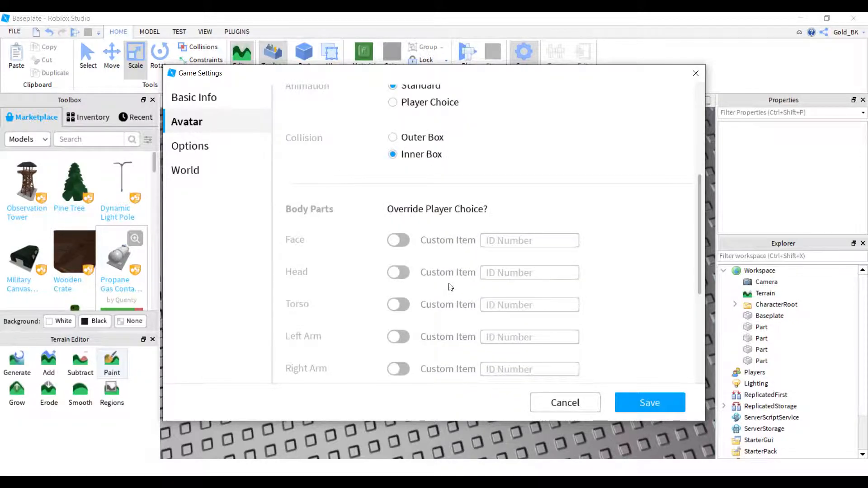
pyautogui.scroll(-6, 482, 265)
pyautogui.scroll(15, 486, 269)
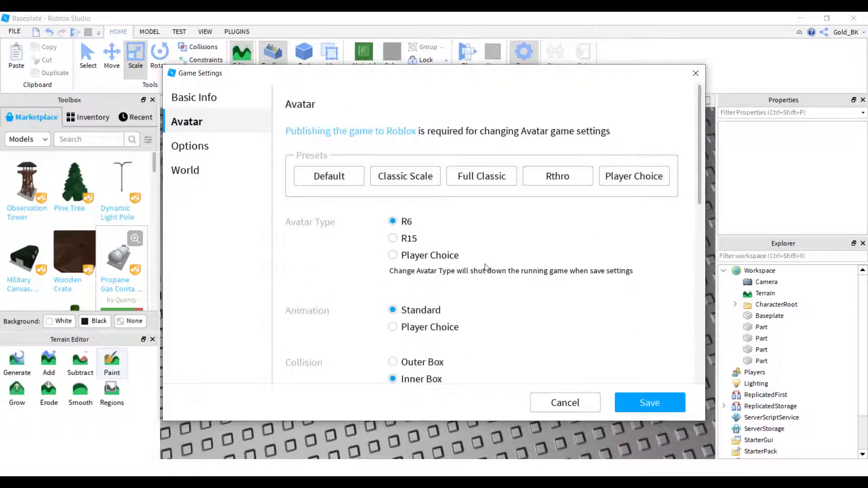
pyautogui.click(662, 402)
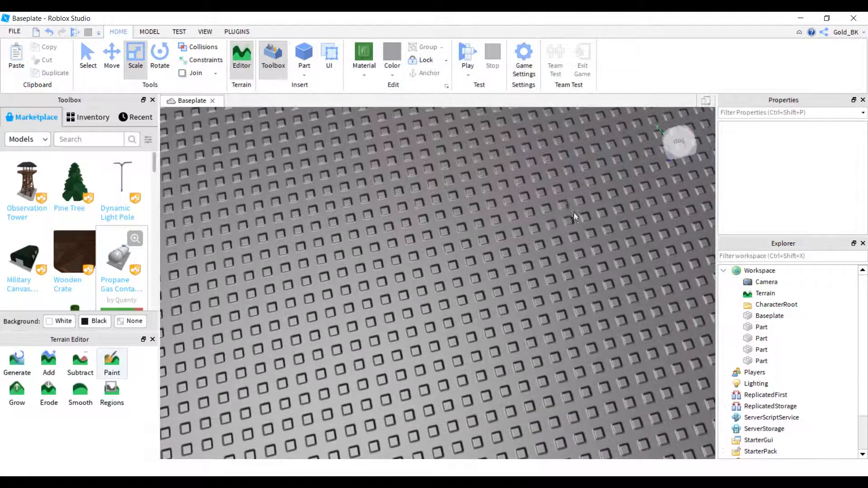
# Playtest the R6 avatar by turning the camera and walking forward past the parts, and stop the playtest.
pyautogui.click(462, 45)
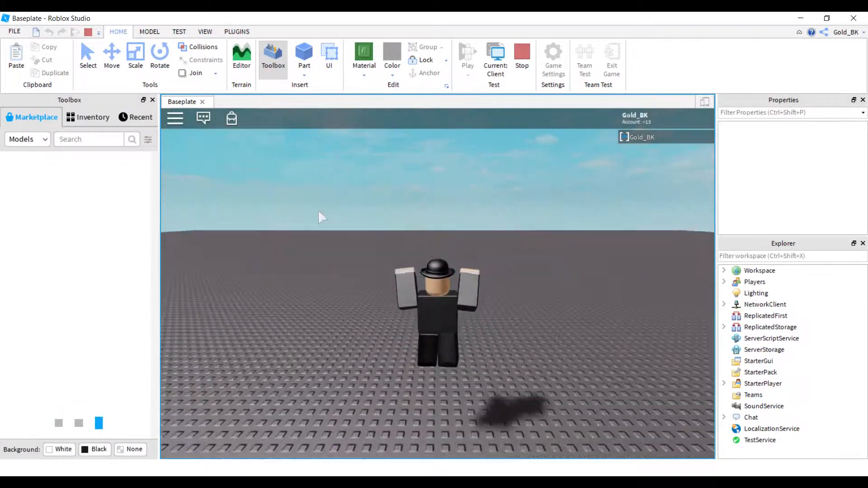
pyautogui.moveTo(473, 247); pyautogui.dragTo(473, 247, button='right')
pyautogui.press('w')
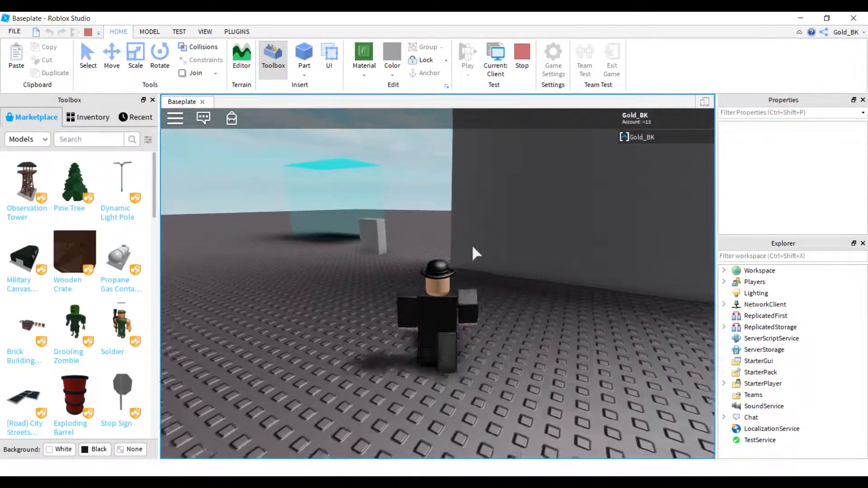
pyautogui.click(525, 61)
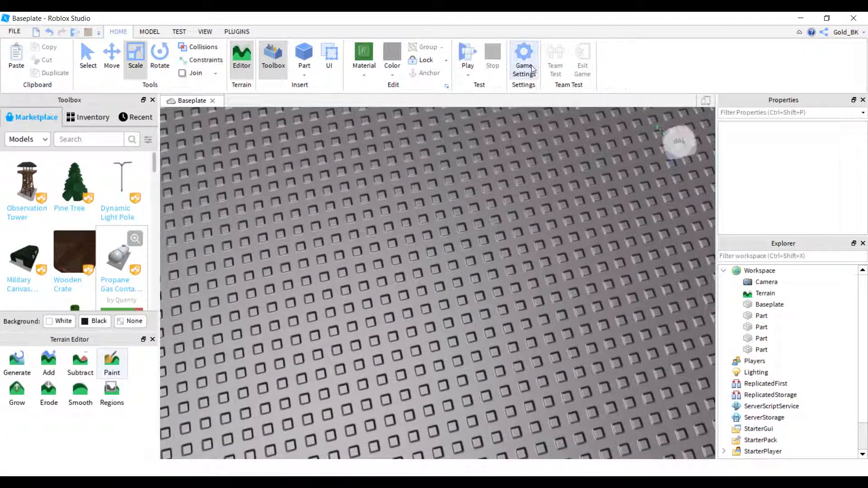
# Set the avatar to R15 with Player Choice animation and 100% height, width and head scale, and save the game settings.
pyautogui.click(533, 66)
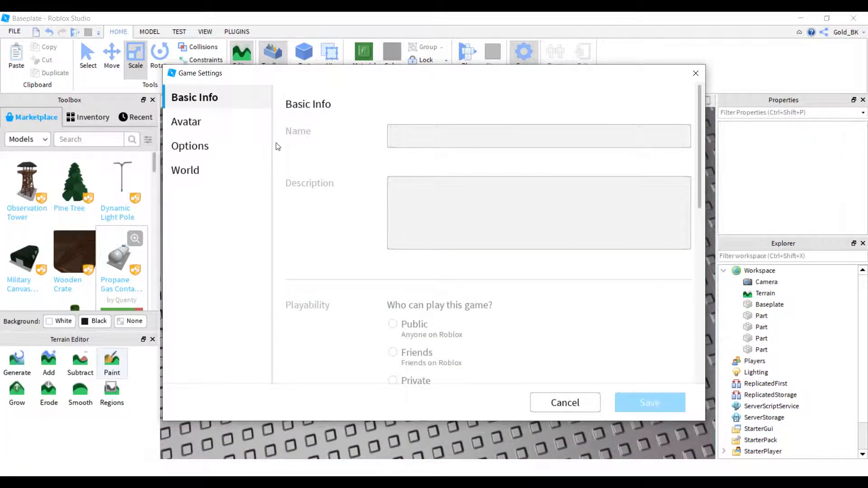
pyautogui.click(233, 113)
pyautogui.click(496, 181)
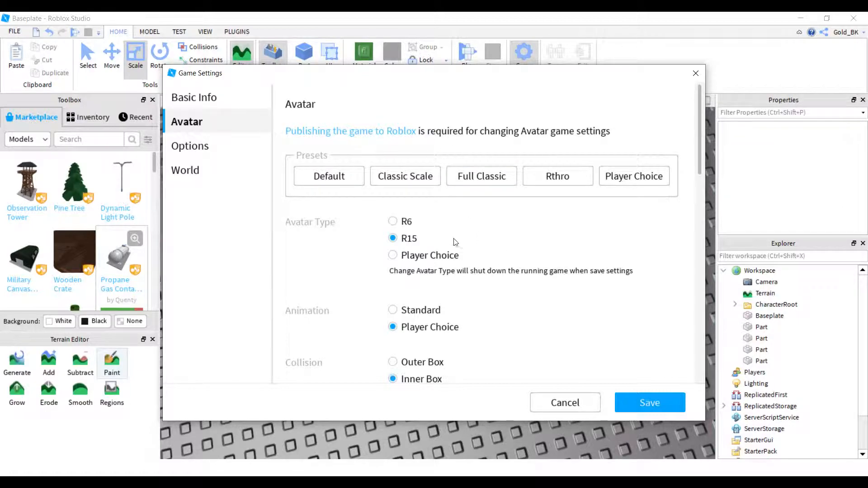
pyautogui.scroll(-5, 430, 328)
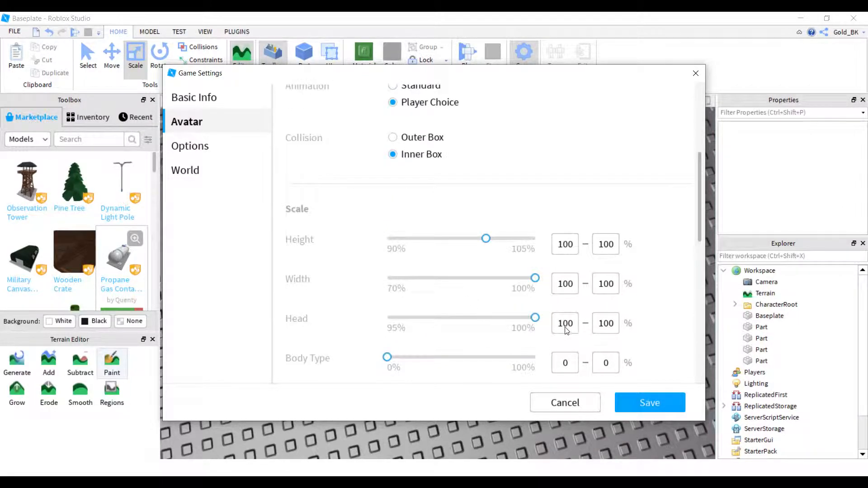
pyautogui.scroll(-3, 552, 326)
pyautogui.scroll(8, 540, 319)
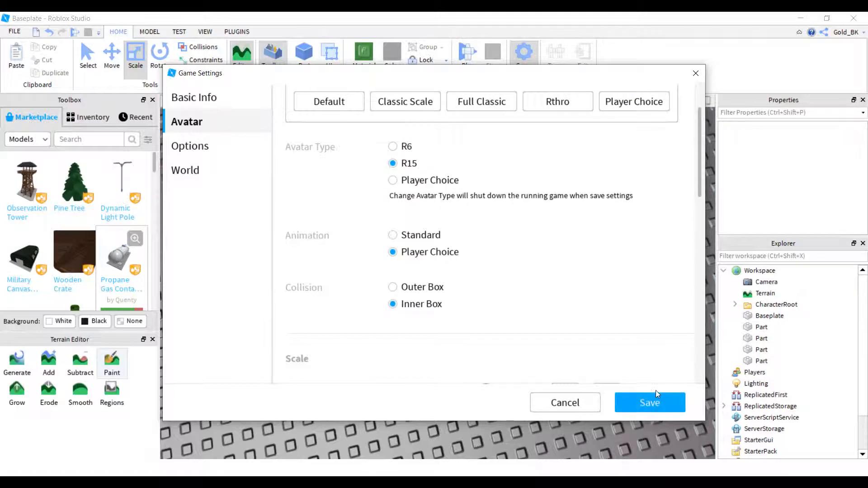
pyautogui.click(650, 403)
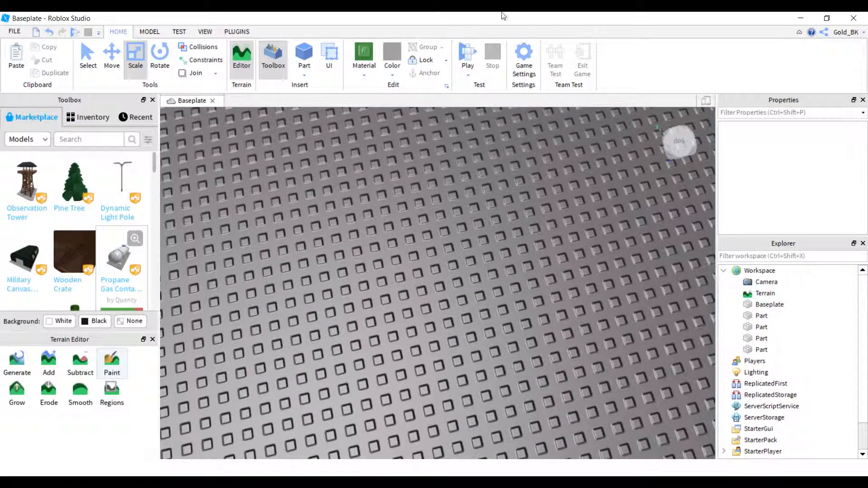
# Playtest the game with the R15 avatar, view the character from the front, and stop the playtest.
pyautogui.click(466, 51)
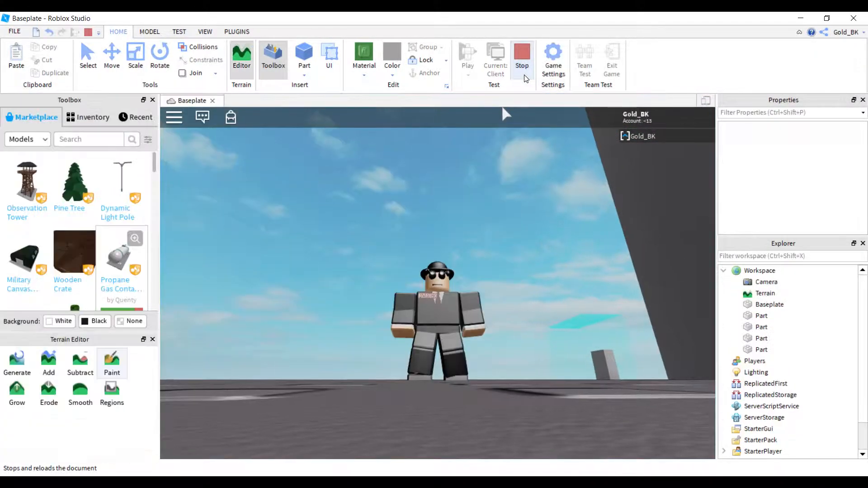
pyautogui.click(524, 76)
# Review the Avatar, Options and Basic Info sections of the game settings.
pyautogui.click(522, 60)
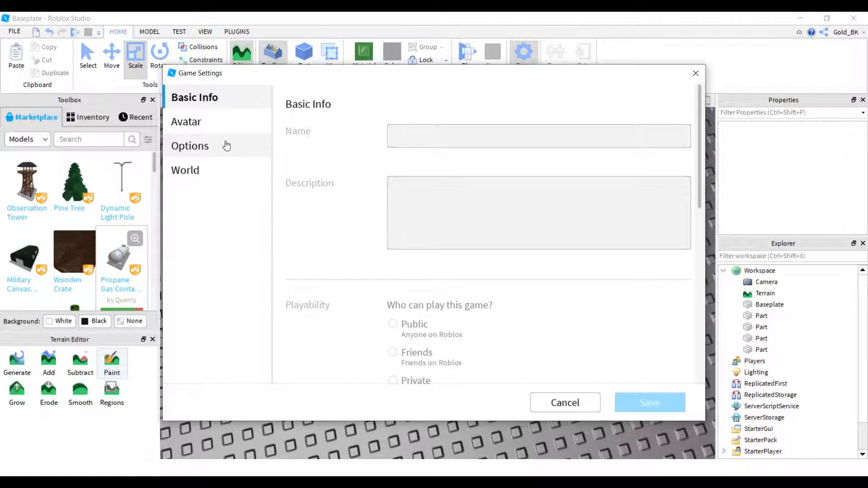
pyautogui.click(213, 122)
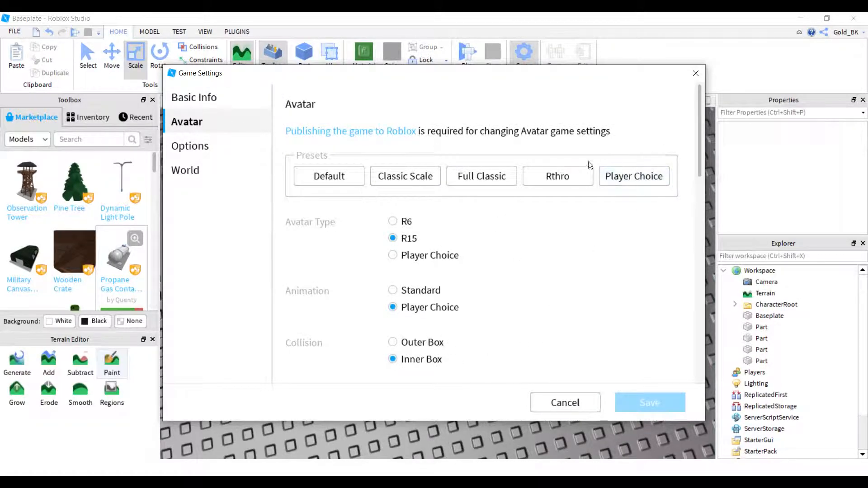
pyautogui.click(249, 147)
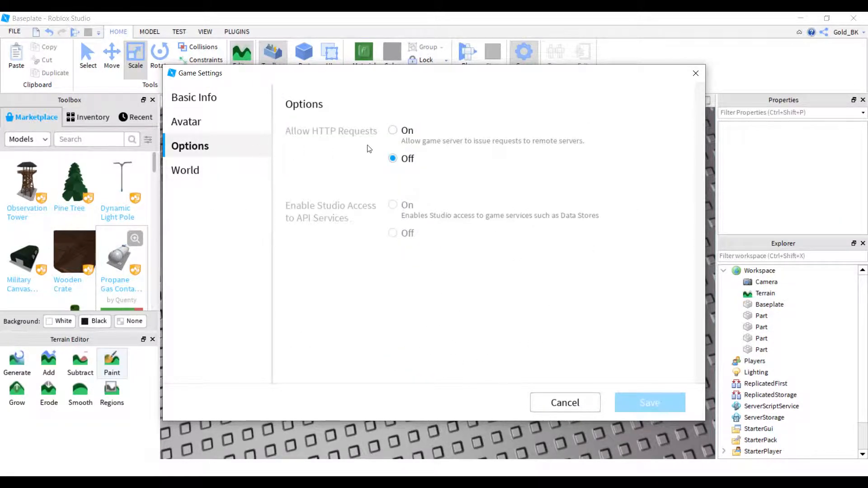
pyautogui.click(213, 99)
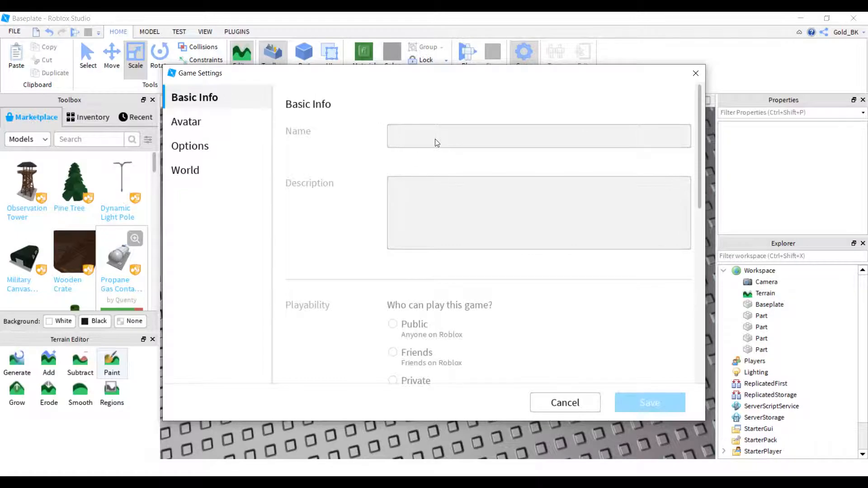
# Close the game settings without saving and insert a new block part on an empty area of the baseplate.
pyautogui.click(585, 401)
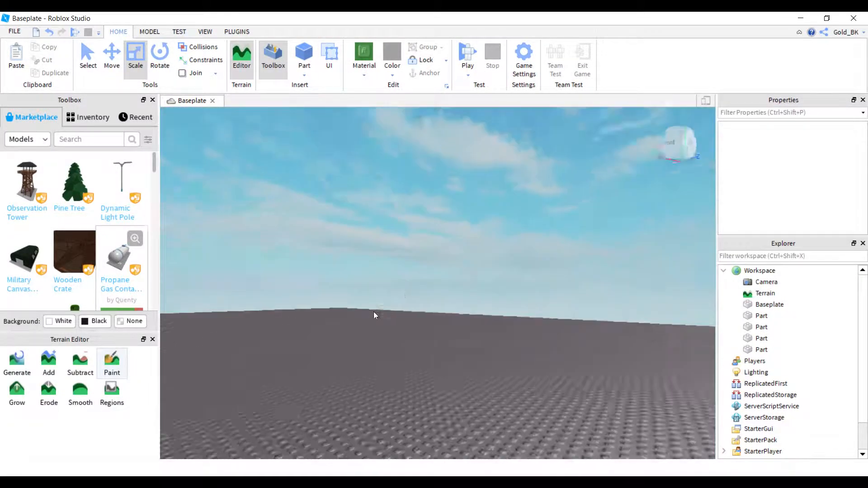
pyautogui.moveTo(374, 311); pyautogui.dragTo(374, 311, button='right')
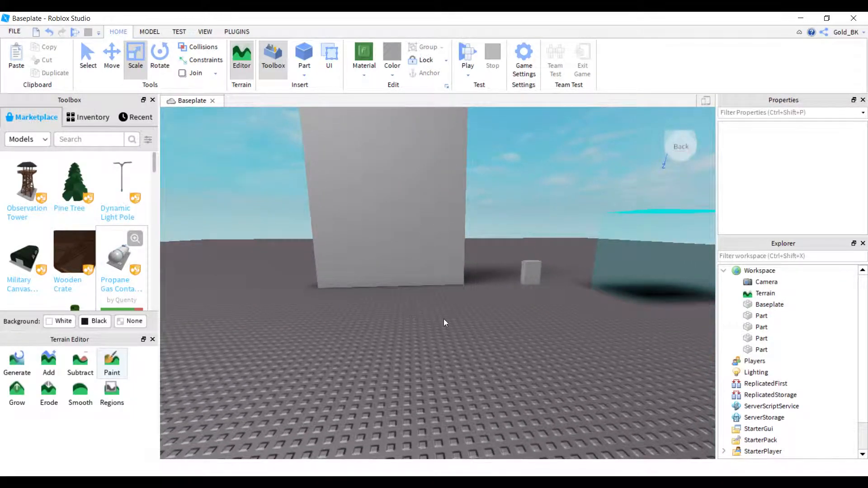
pyautogui.press('w')
pyautogui.moveTo(487, 322); pyautogui.dragTo(439, 329, button='right')
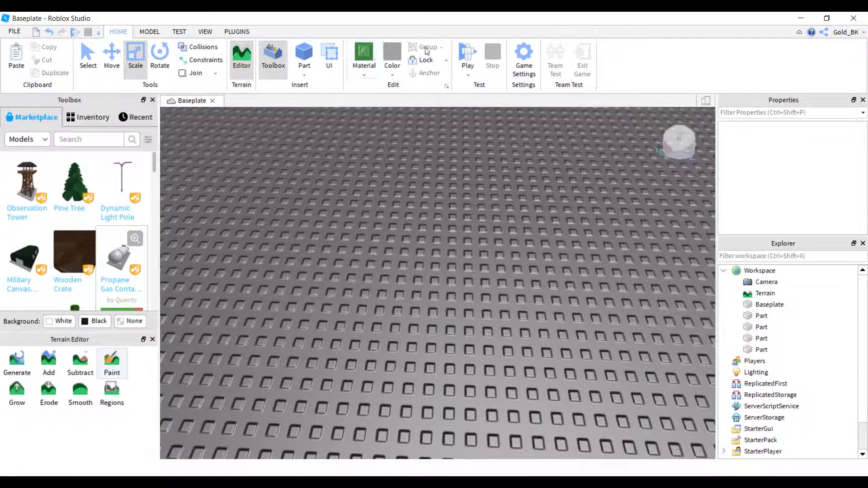
pyautogui.click(304, 54)
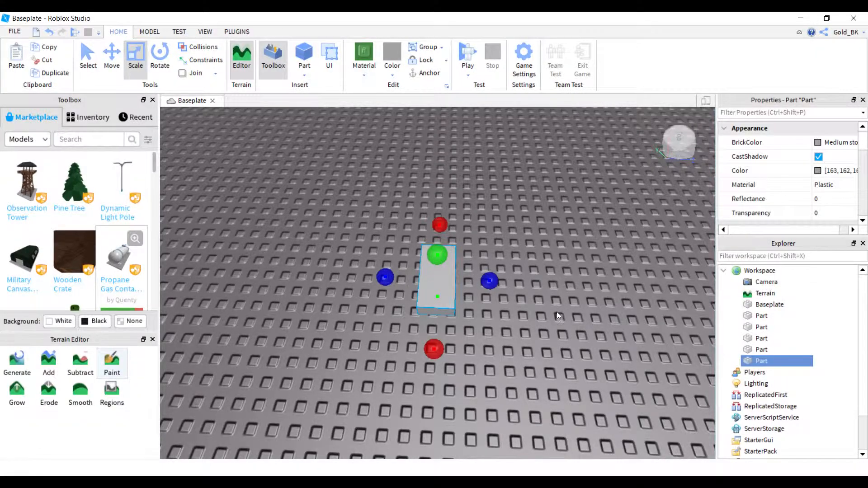
# Set the new part's Reflectance to 1.
pyautogui.moveTo(557, 311); pyautogui.dragTo(531, 290, button='right')
pyautogui.press('w')
pyautogui.press('s')
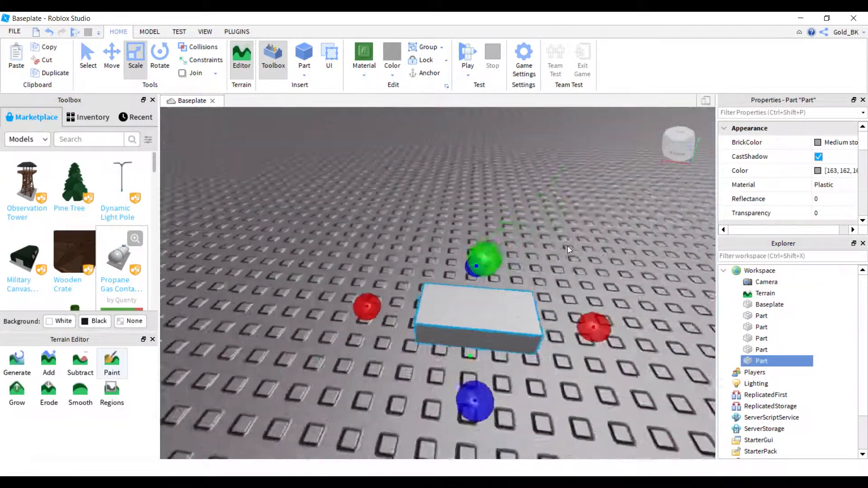
pyautogui.moveTo(568, 246); pyautogui.dragTo(568, 246, button='right')
pyautogui.scroll(5, 565, 246)
pyautogui.scroll(-5, 562, 245)
pyautogui.scroll(4, 570, 240)
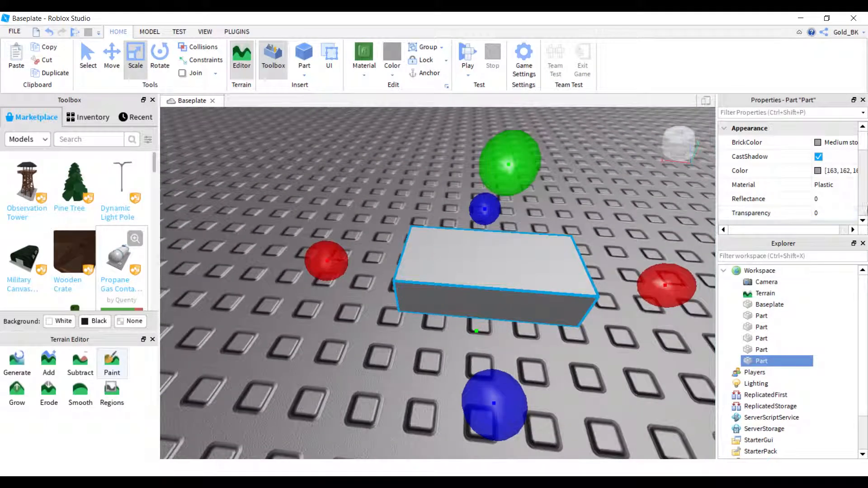
pyautogui.click(844, 202)
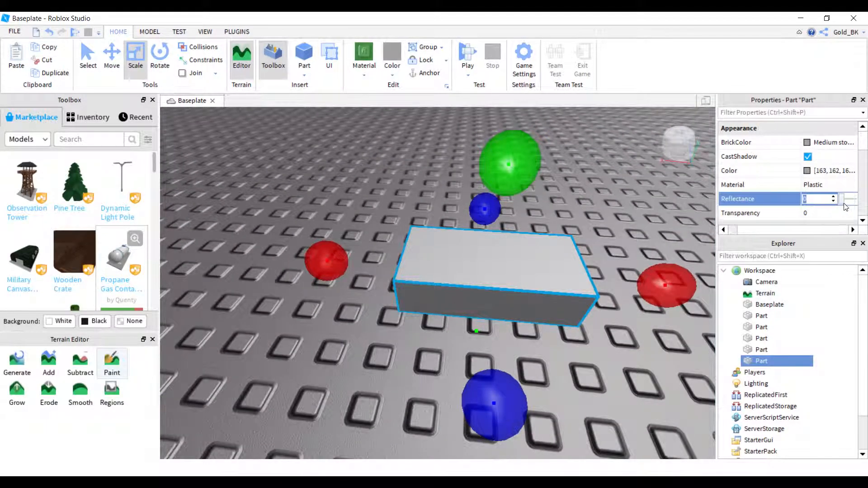
pyautogui.moveTo(850, 200); pyautogui.dragTo(867, 204)
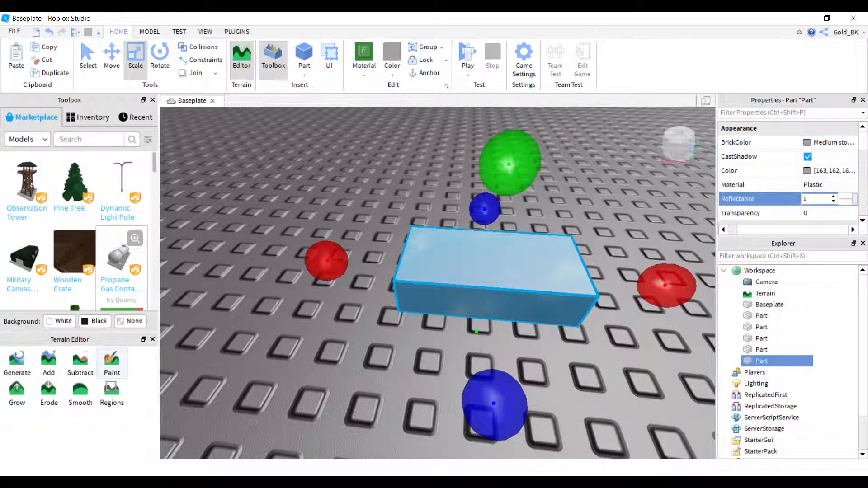
# Inspect the reflective part from several angles, set its Reflectance back to 0, and deselect it.
pyautogui.moveTo(463, 287); pyautogui.dragTo(404, 248, button='right')
pyautogui.scroll(5, 840, 151)
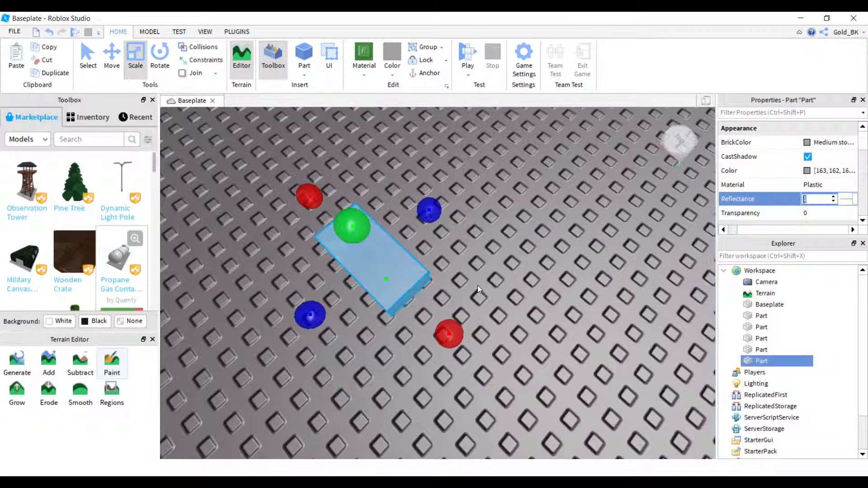
pyautogui.scroll(3, 478, 286)
pyautogui.moveTo(478, 286); pyautogui.dragTo(478, 286, button='right')
pyautogui.scroll(5, 477, 286)
pyautogui.scroll(-5, 477, 286)
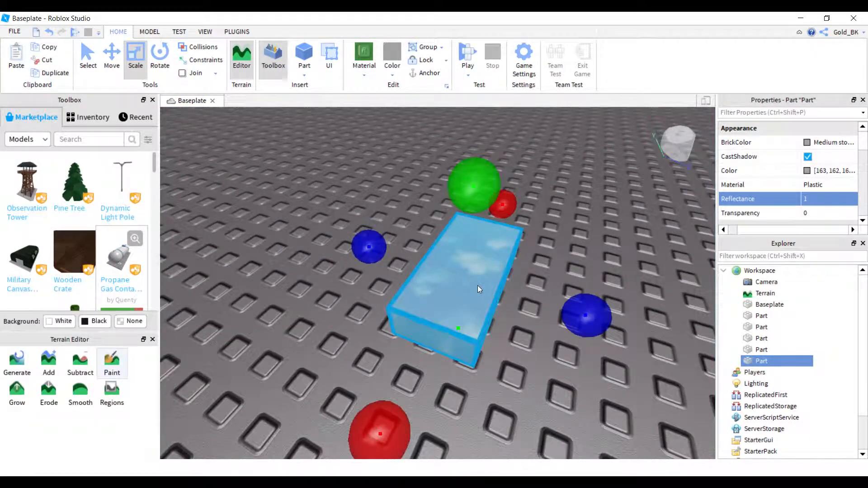
pyautogui.moveTo(856, 204); pyautogui.dragTo(840, 205)
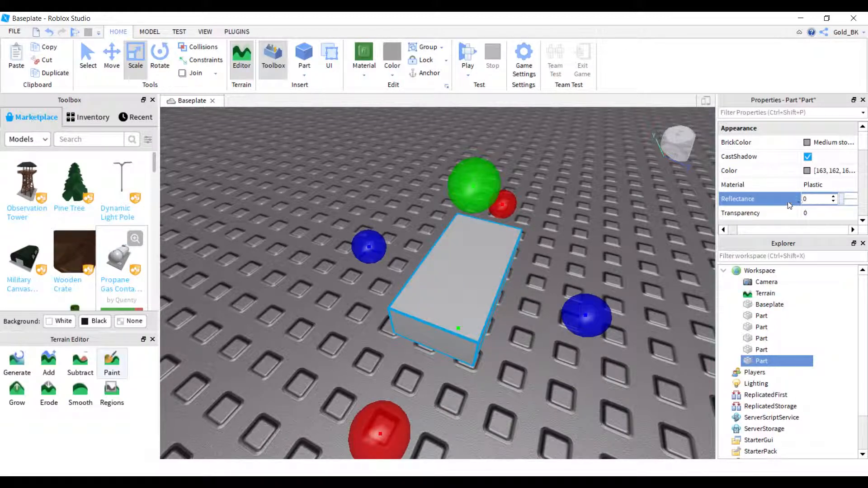
pyautogui.click(606, 383)
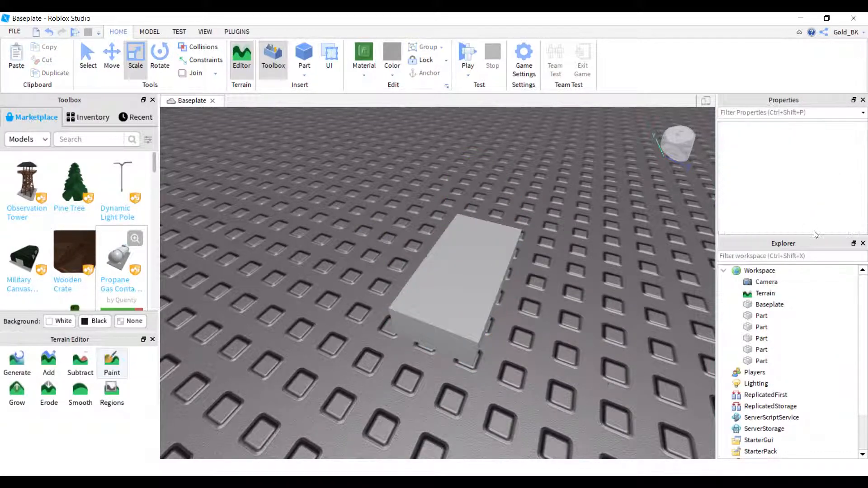
# Review the new part's properties from Behavior down to Shape and Size without editing them.
pyautogui.click(475, 270)
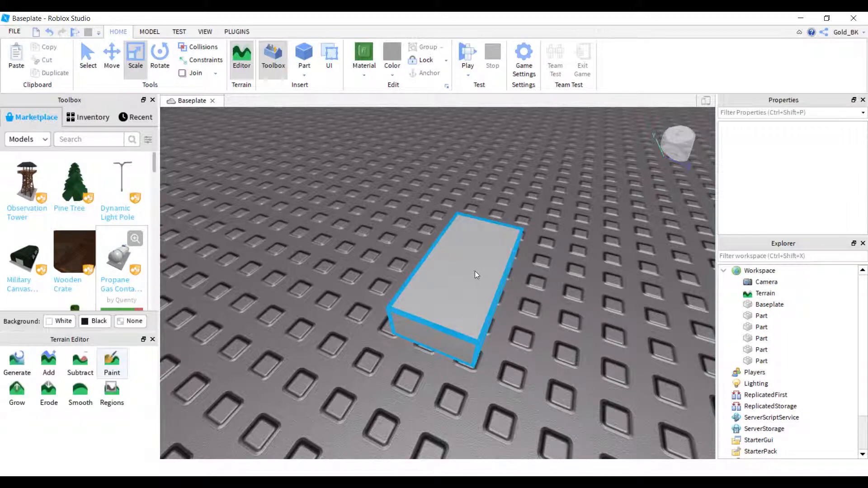
pyautogui.scroll(-2, 789, 208)
pyautogui.scroll(-2, 814, 197)
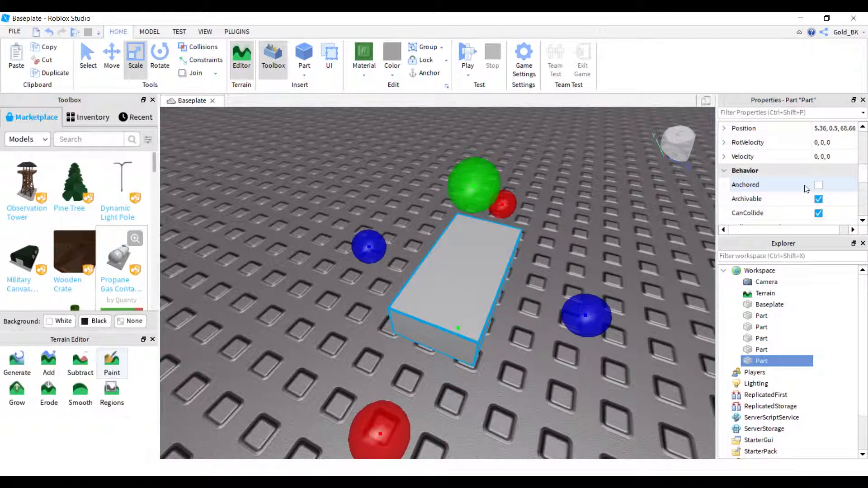
pyautogui.scroll(-4, 815, 195)
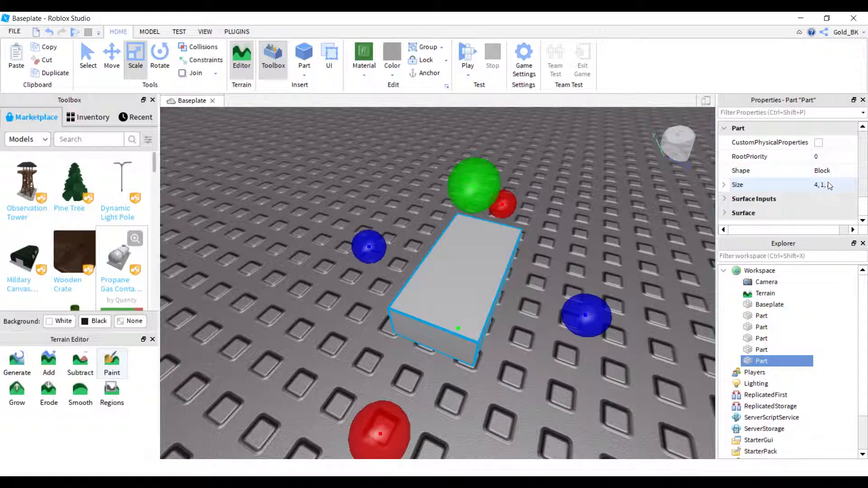
pyautogui.click(840, 190)
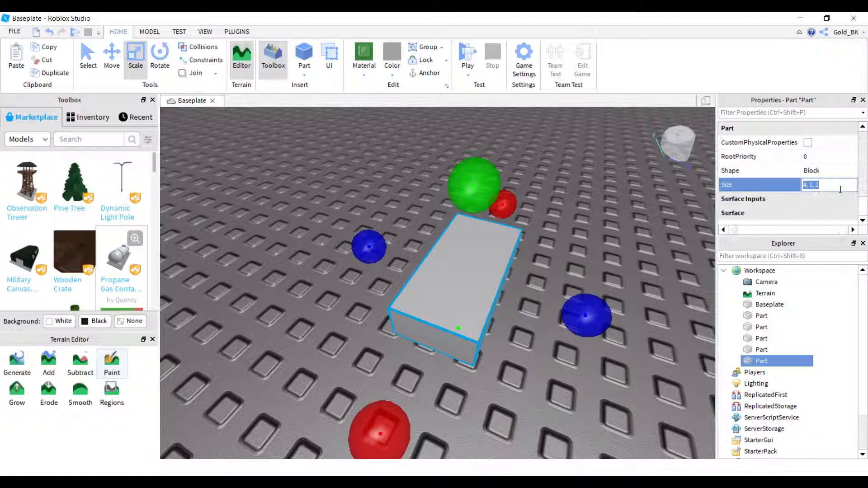
pyautogui.click(552, 281)
# Scale the new part up in height, length and width into a large block near the tall wall, and deselect it.
pyautogui.click(469, 268)
pyautogui.moveTo(482, 199); pyautogui.dragTo(470, 122)
pyautogui.scroll(-8, 470, 121)
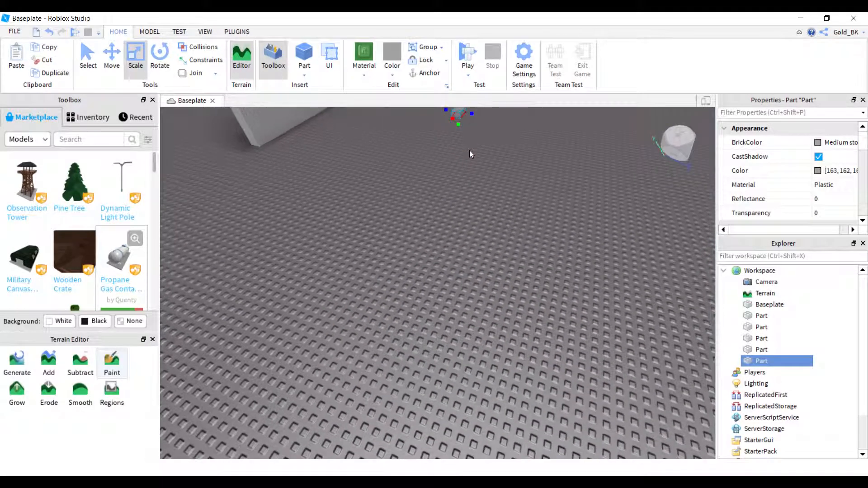
pyautogui.press('f')
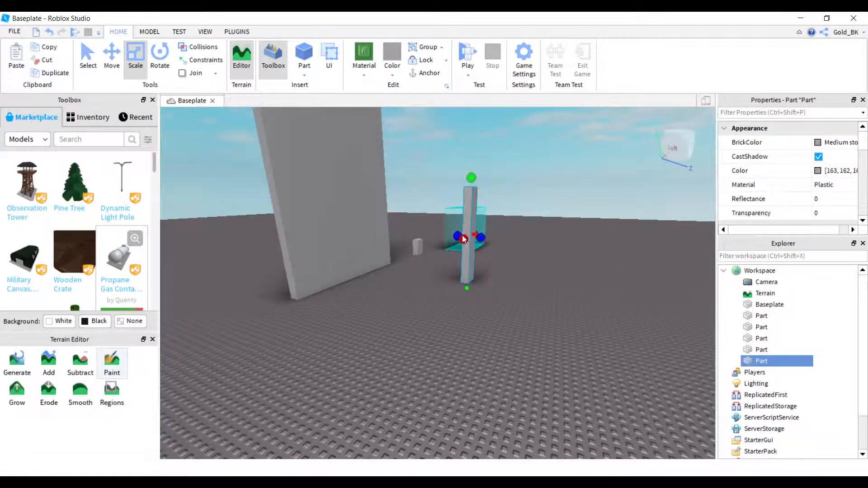
pyautogui.moveTo(465, 240); pyautogui.dragTo(663, 267)
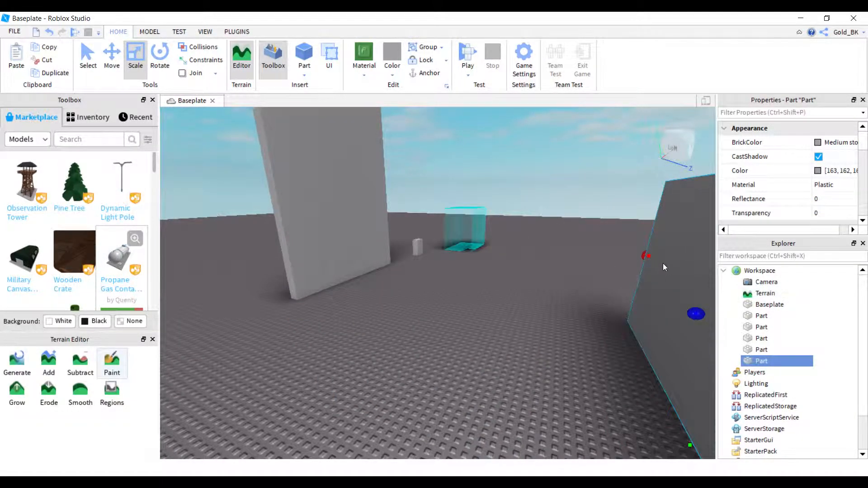
pyautogui.moveTo(697, 315); pyautogui.dragTo(430, 312)
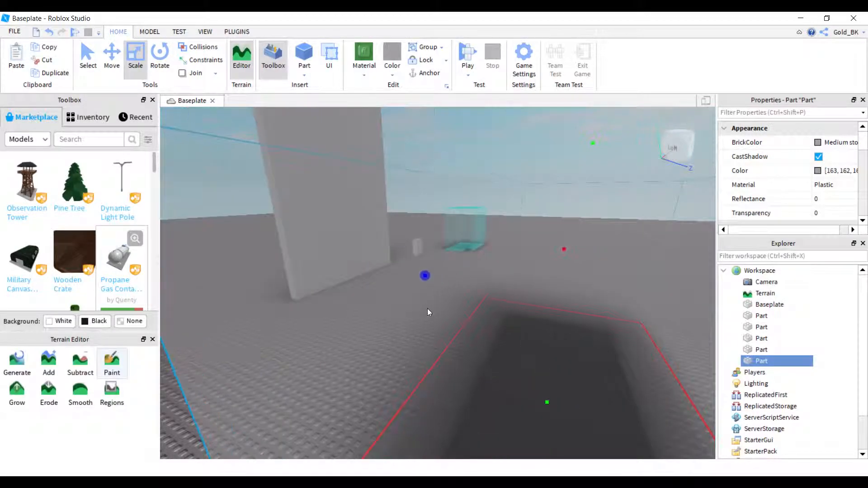
pyautogui.scroll(-5, 489, 306)
pyautogui.scroll(10, 559, 359)
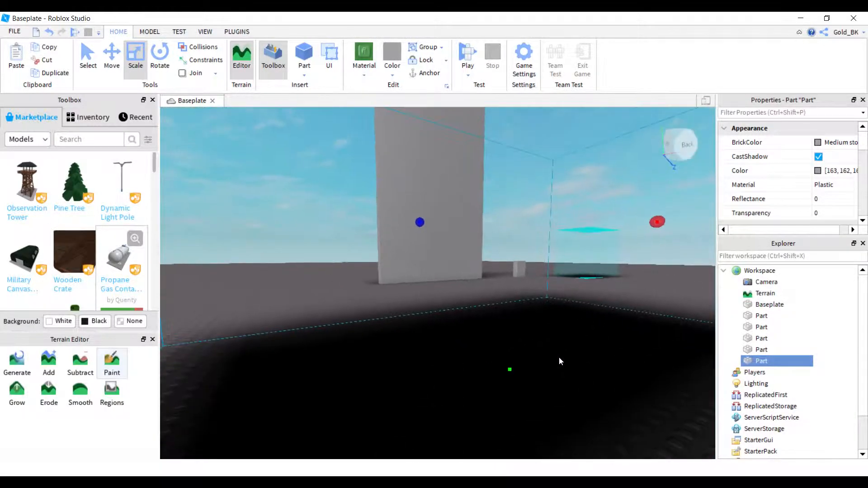
pyautogui.moveTo(560, 359); pyautogui.dragTo(561, 363, button='right')
pyautogui.scroll(-8, 560, 362)
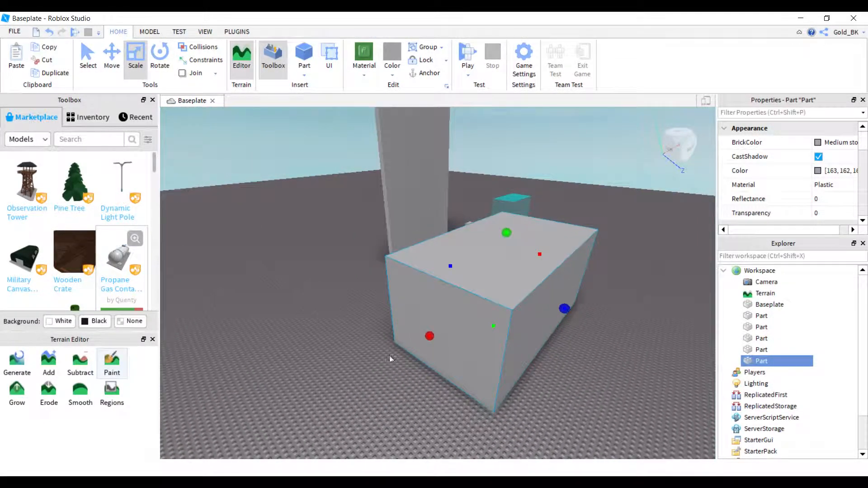
pyautogui.click(349, 352)
# Examine the enlarged block up close from different sides.
pyautogui.scroll(2, 444, 222)
pyautogui.moveTo(443, 223); pyautogui.dragTo(422, 207, button='right')
pyautogui.press('d')
pyautogui.press('d')
pyautogui.press('d')
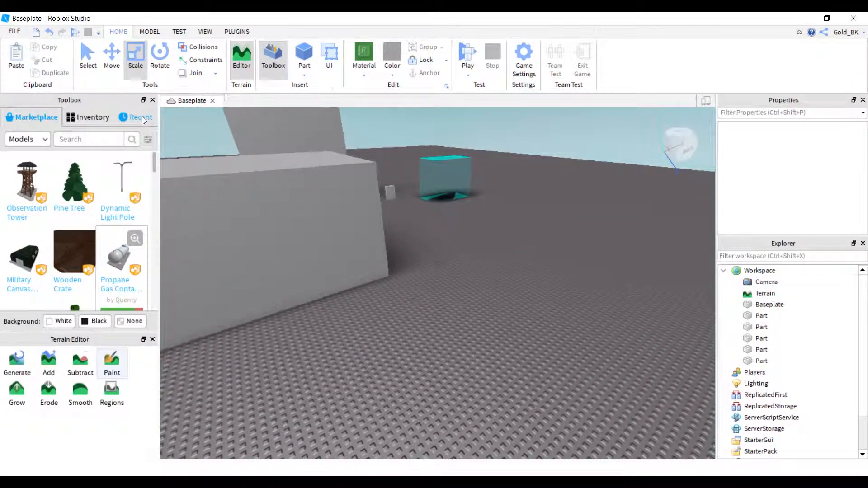
pyautogui.press('a')
pyautogui.press('a')
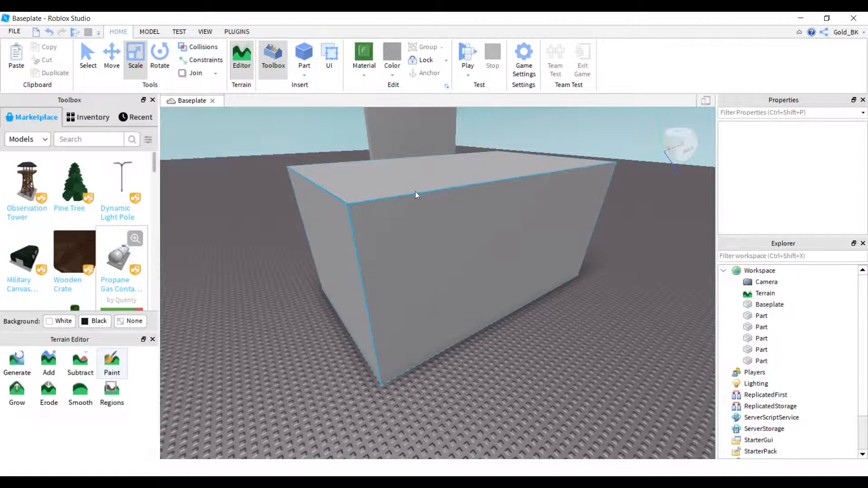
pyautogui.scroll(1, 416, 195)
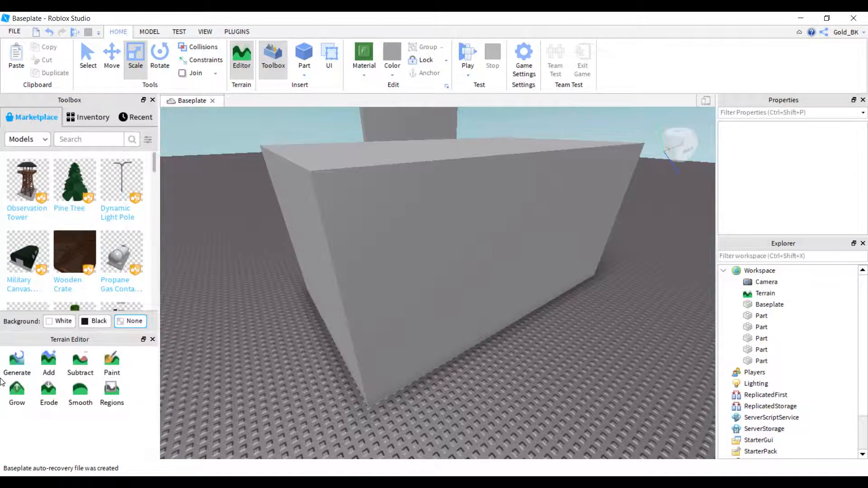
# Set the Toolbox background to White and add a mound of grass terrain against the large block with the terrain Add brush.
pyautogui.click(59, 322)
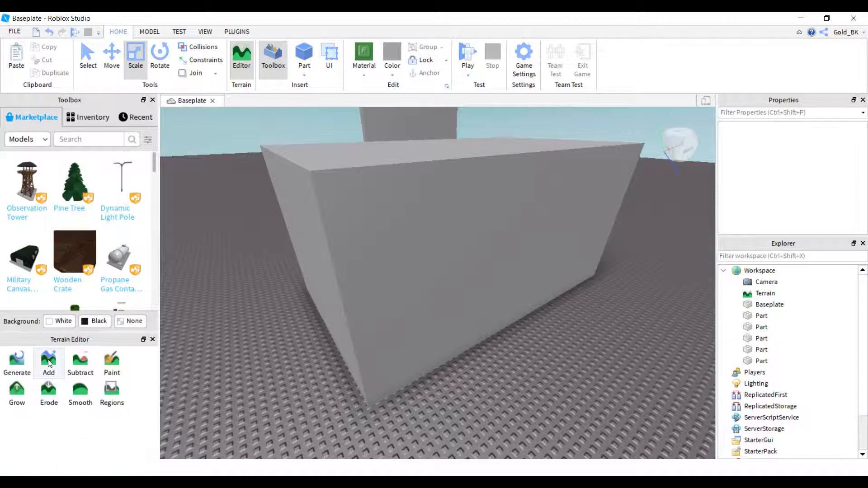
pyautogui.click(48, 359)
pyautogui.moveTo(305, 367)
pyautogui.mouseDown()
pyautogui.moveTo(215, 293)
pyautogui.moveTo(316, 397)
pyautogui.mouseUp()
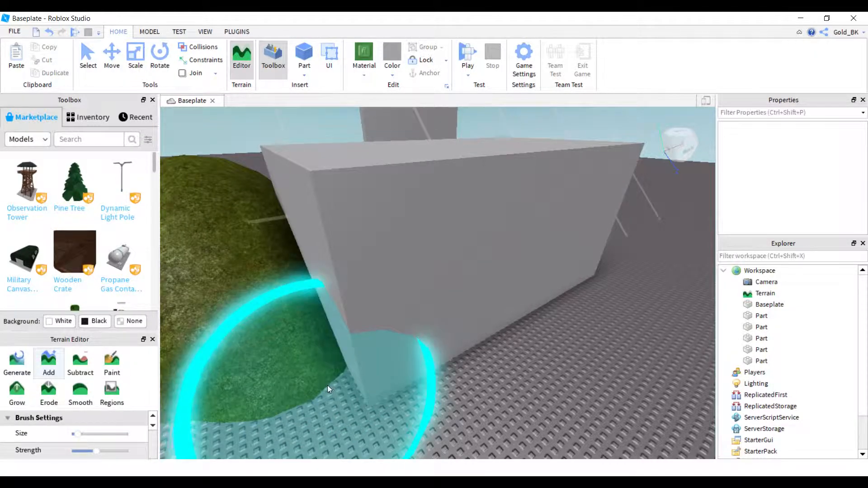
pyautogui.moveTo(327, 384); pyautogui.dragTo(341, 373, button='right')
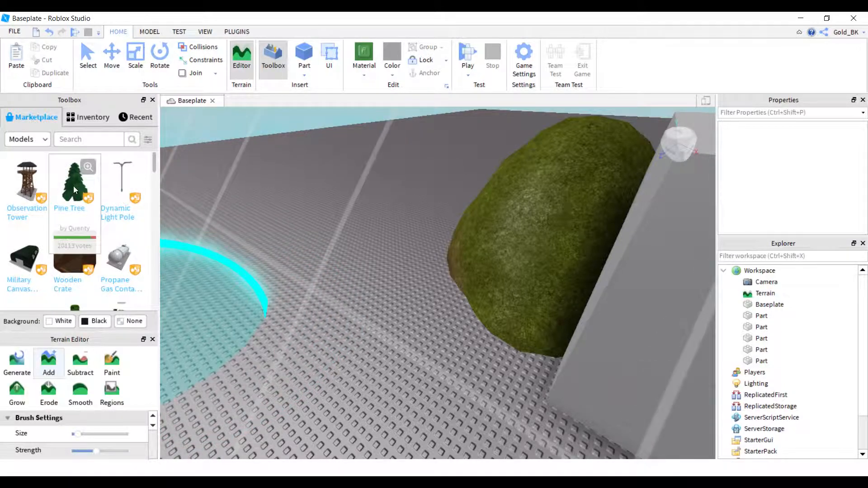
# Browse the Toolbox inventory, return to the Marketplace models, and insert the Wooden Crate beside the terrain mound.
pyautogui.moveTo(25, 174)
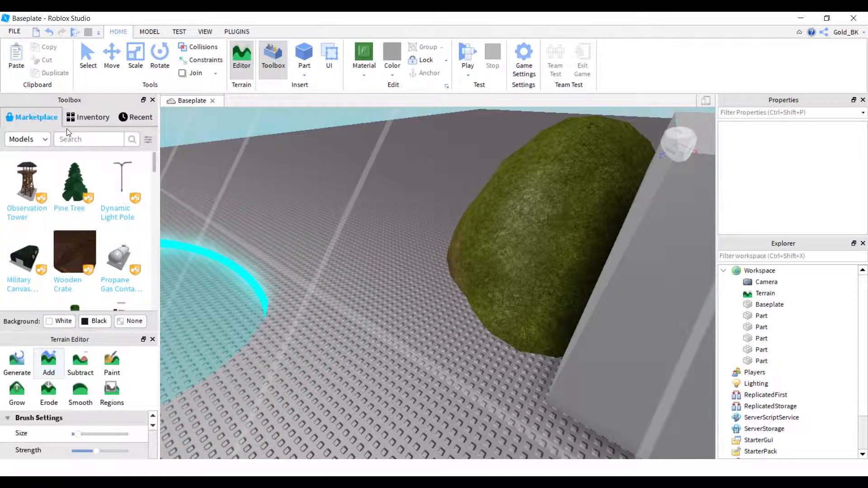
pyautogui.click(84, 119)
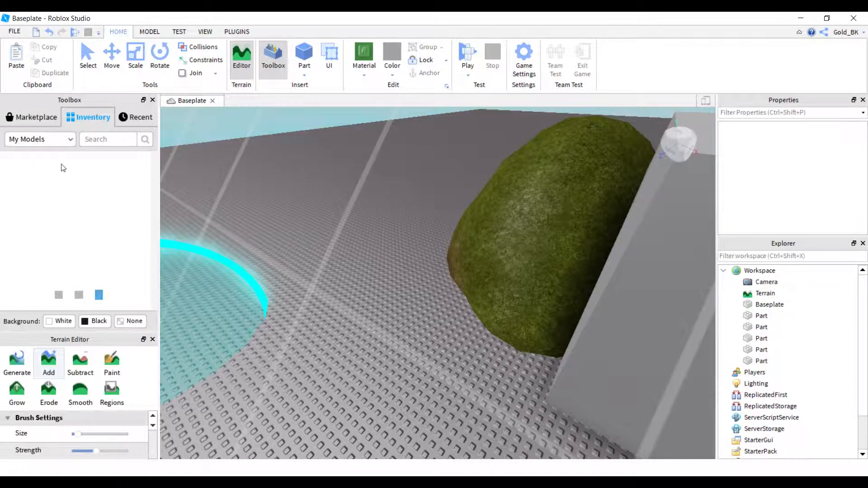
pyautogui.click(42, 142)
pyautogui.click(44, 199)
pyautogui.click(36, 117)
pyautogui.click(26, 139)
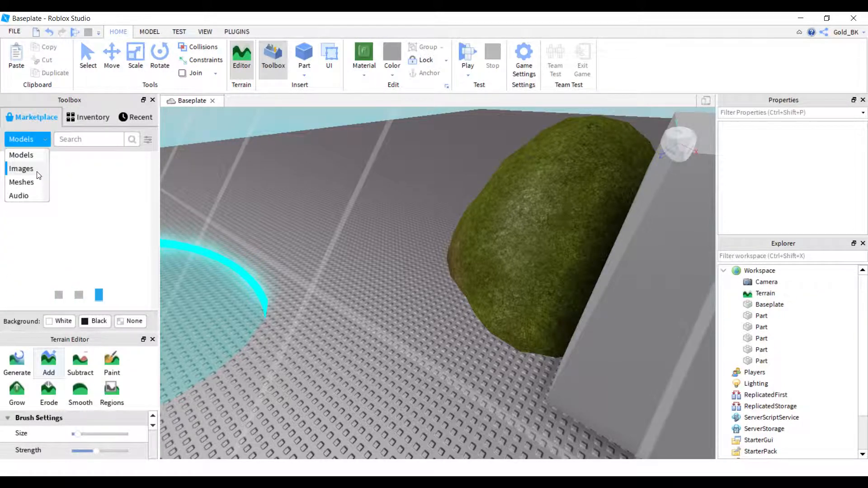
pyautogui.click(39, 151)
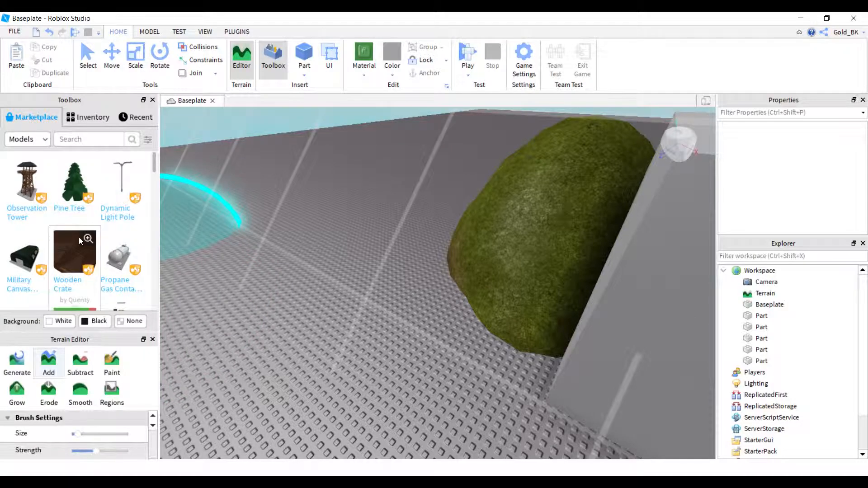
pyautogui.click(74, 251)
# Switch the Marketplace to Images and apply the Red Hoodie image to the long side of the large block.
pyautogui.click(40, 139)
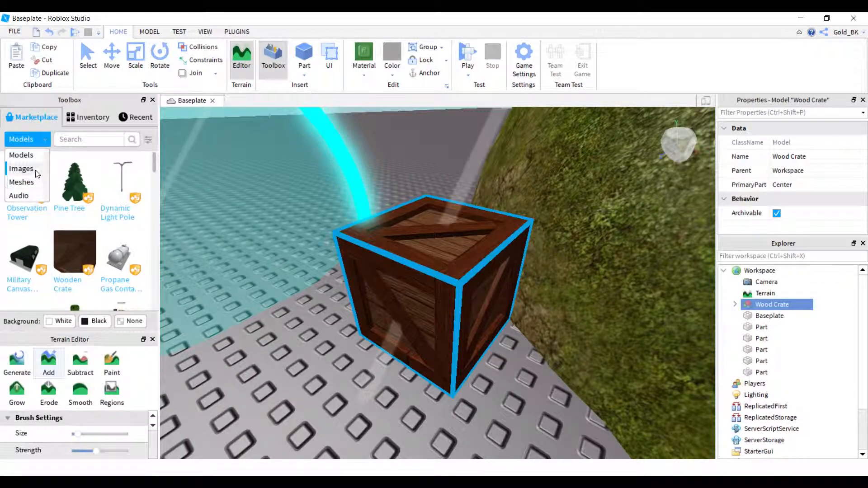
pyautogui.click(35, 168)
pyautogui.scroll(-10, 364, 313)
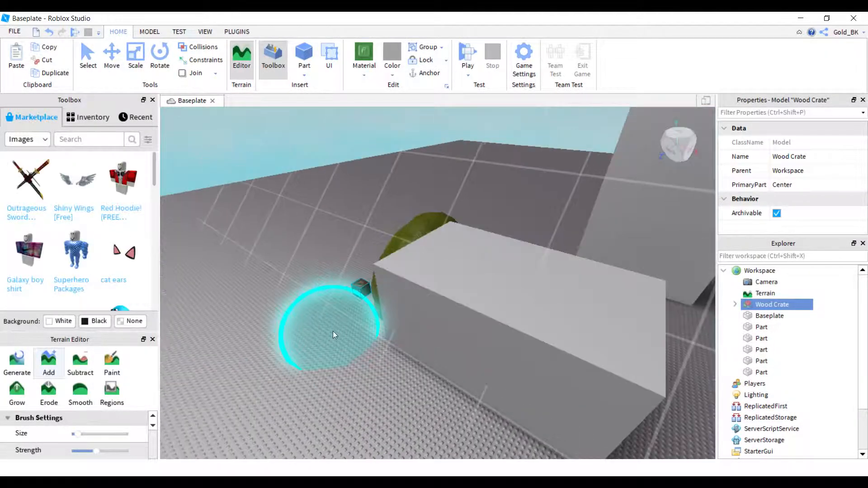
pyautogui.click(121, 181)
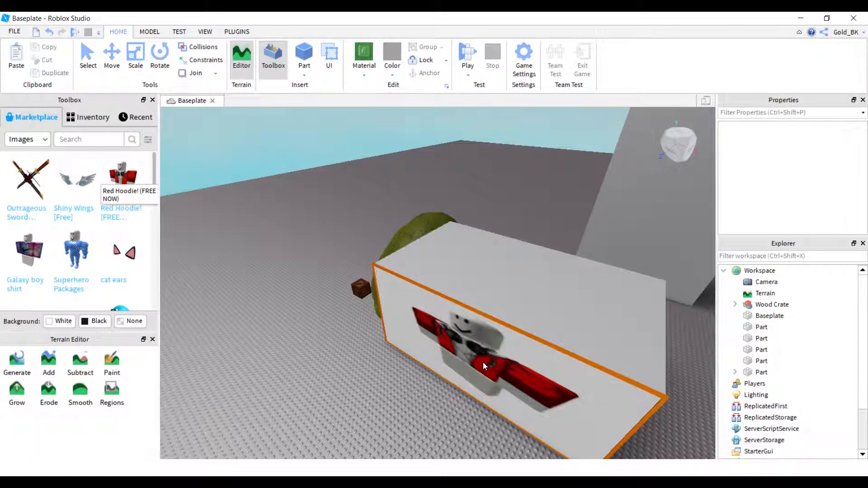
pyautogui.click(483, 363)
pyautogui.moveTo(220, 289); pyautogui.dragTo(220, 289, button='right')
pyautogui.scroll(-2, 75, 225)
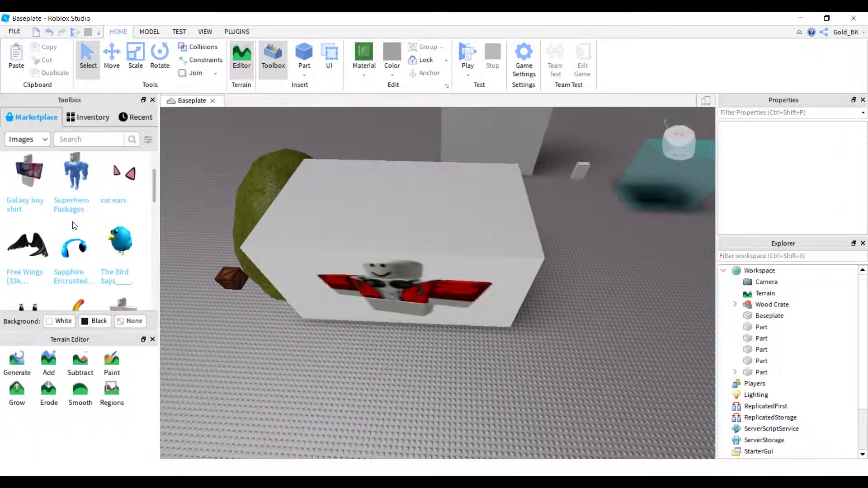
# Switch the Marketplace to Meshes, insert the white Dominus hood mesh, and move it away from the tall wall.
pyautogui.click(44, 140)
pyautogui.click(20, 180)
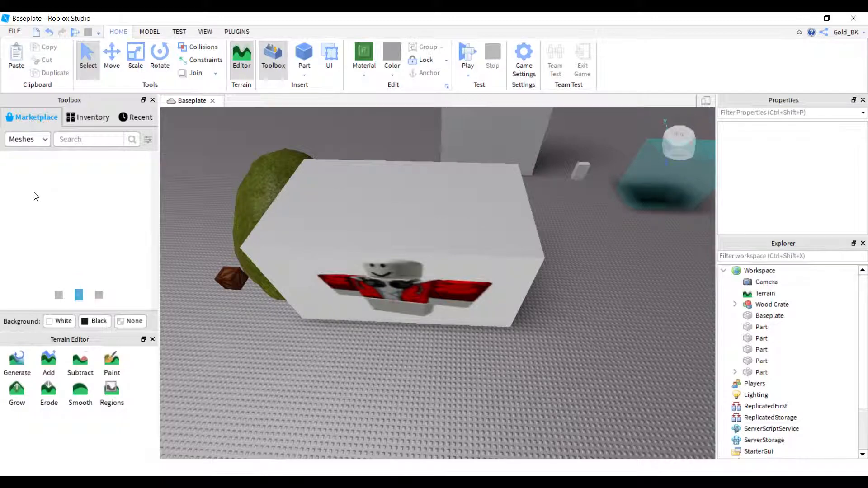
pyautogui.moveTo(275, 213); pyautogui.dragTo(276, 214, button='right')
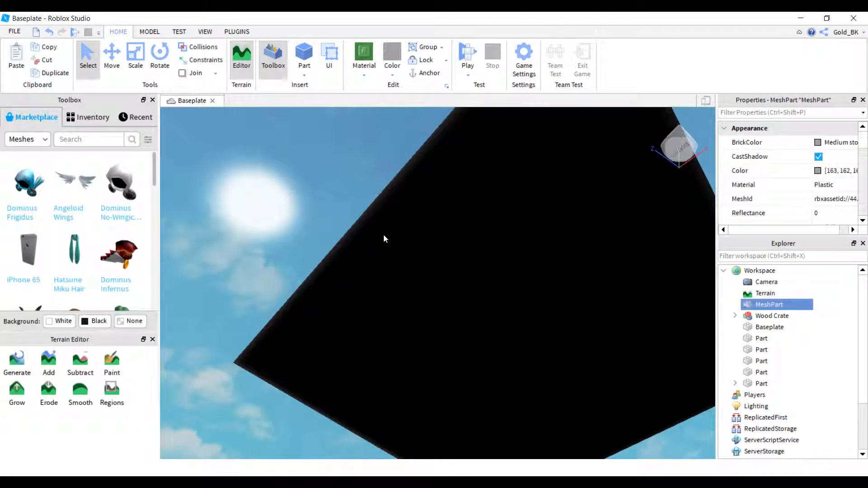
pyautogui.moveTo(387, 245); pyautogui.dragTo(387, 246, button='right')
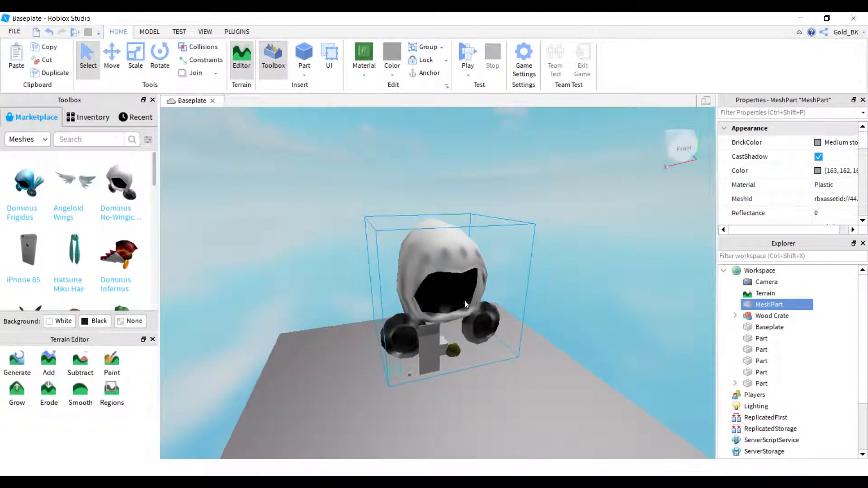
pyautogui.moveTo(465, 301); pyautogui.dragTo(237, 291)
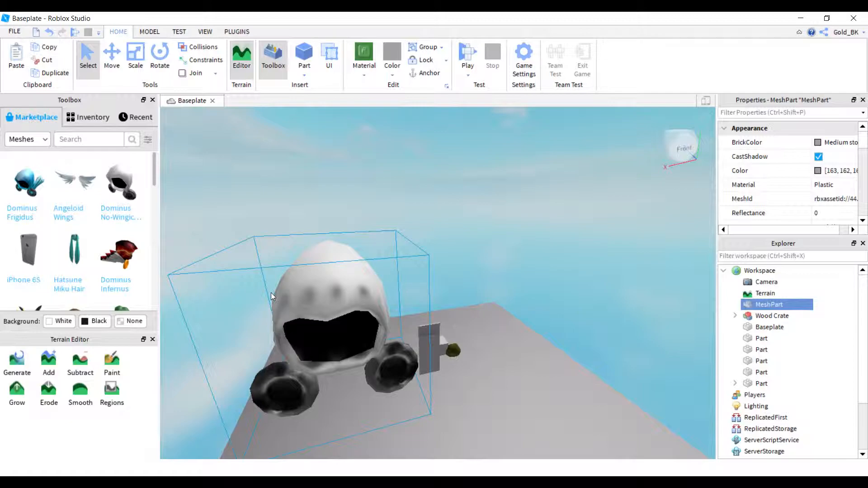
pyautogui.scroll(-1, 174, 306)
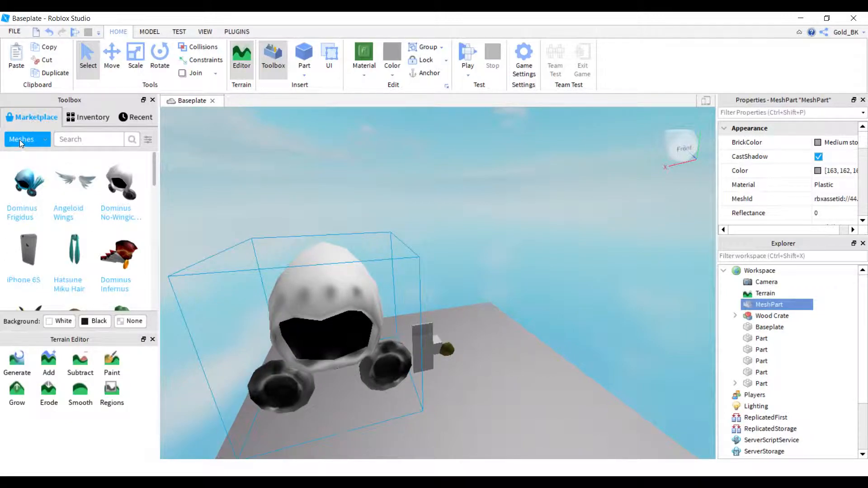
# Deselect the Dominus mesh and preview the Uptown track from the Marketplace audio, stopping the playback.
pyautogui.click(20, 141)
pyautogui.click(20, 195)
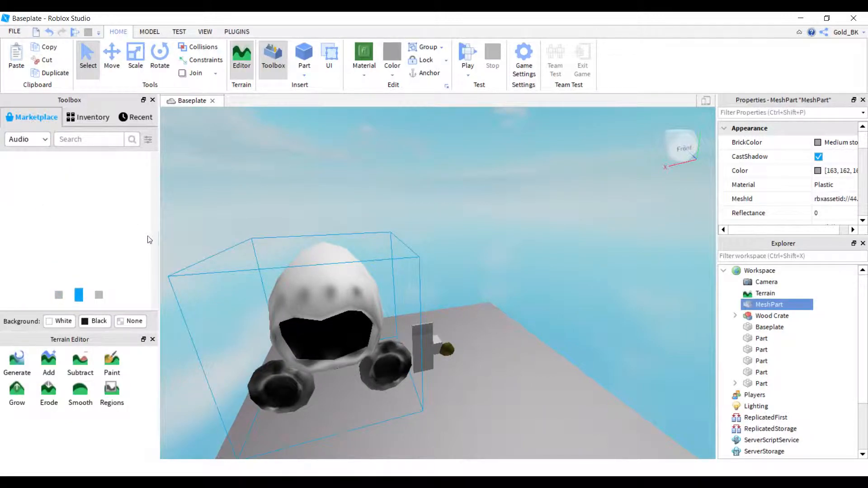
pyautogui.scroll(2, 397, 260)
pyautogui.moveTo(397, 260); pyautogui.dragTo(384, 254, button='right')
pyautogui.click(291, 357)
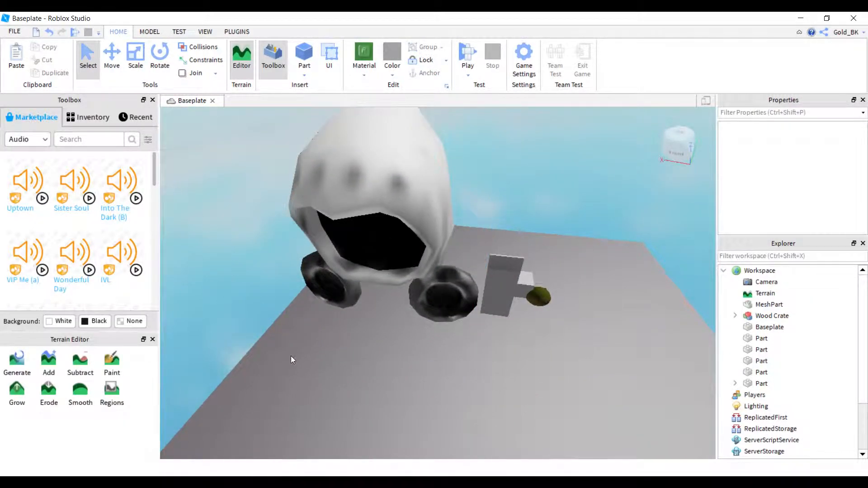
pyautogui.moveTo(291, 357); pyautogui.dragTo(290, 353, button='right')
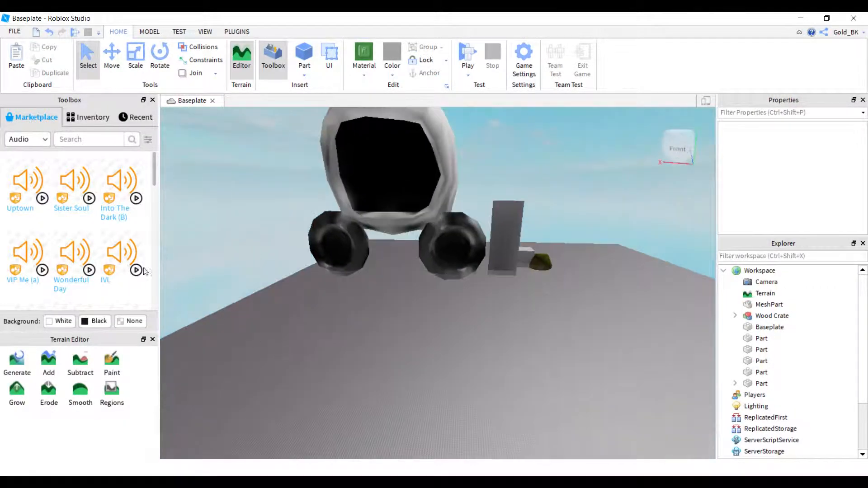
pyautogui.click(41, 202)
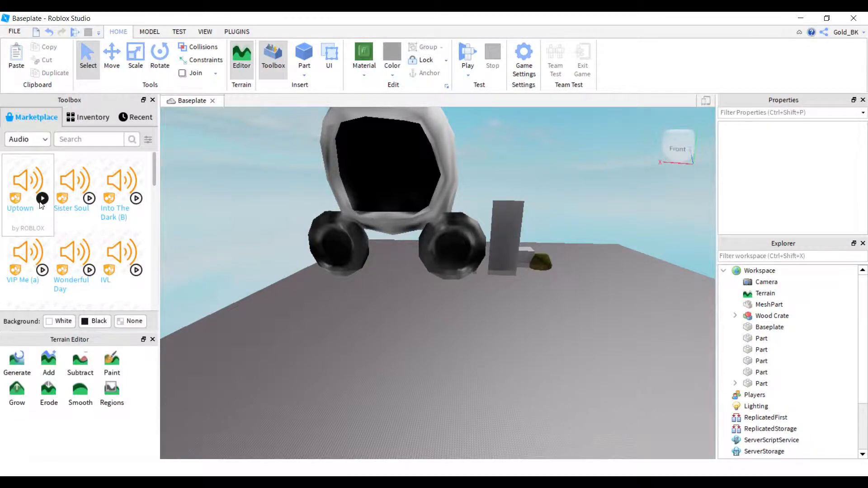
pyautogui.click(40, 202)
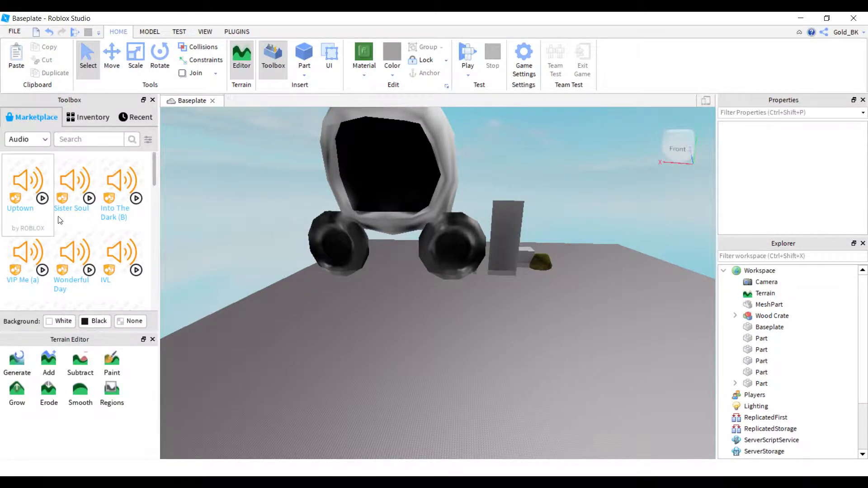